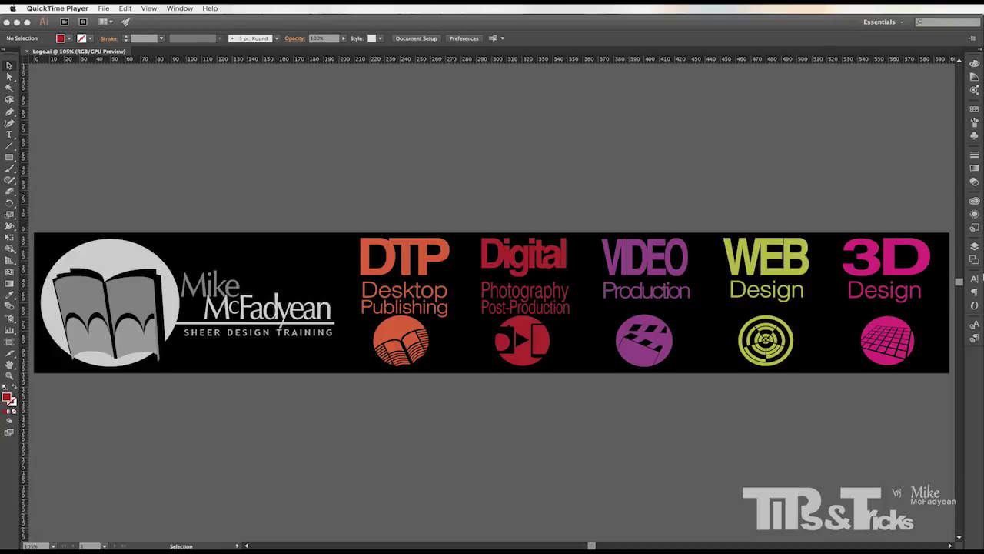
# Step: In Illustrator, hide all banner layers, then re-show the book logo, name texts and SHEER DESIGN TRAINING tagline
pyautogui.click(975, 248)
pyautogui.click(975, 247)
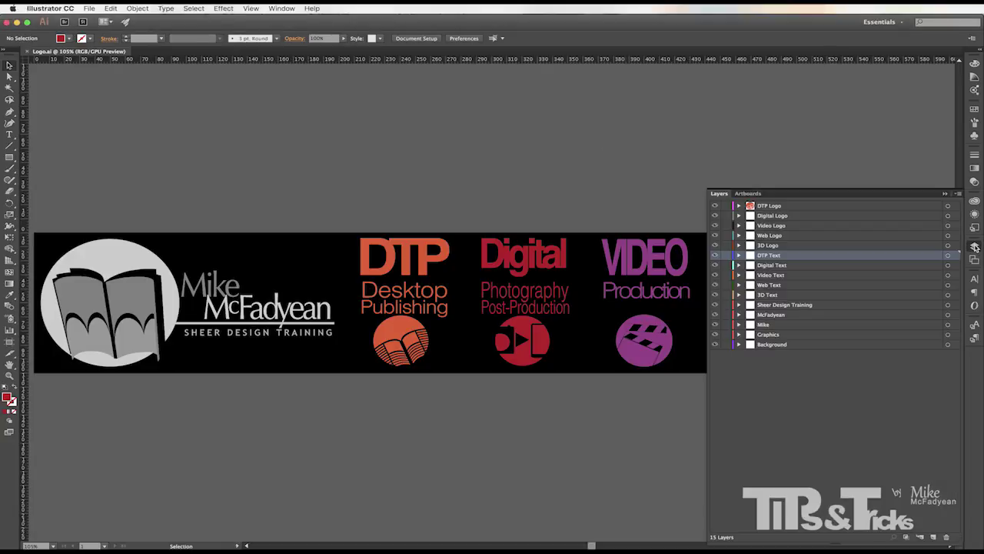
pyautogui.moveTo(715, 205); pyautogui.dragTo(714, 340)
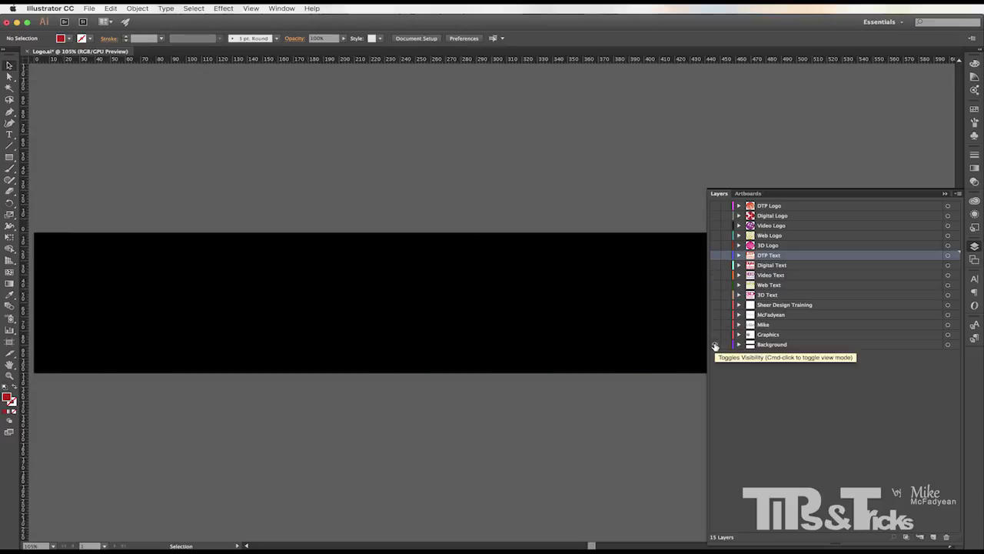
pyautogui.click(714, 344)
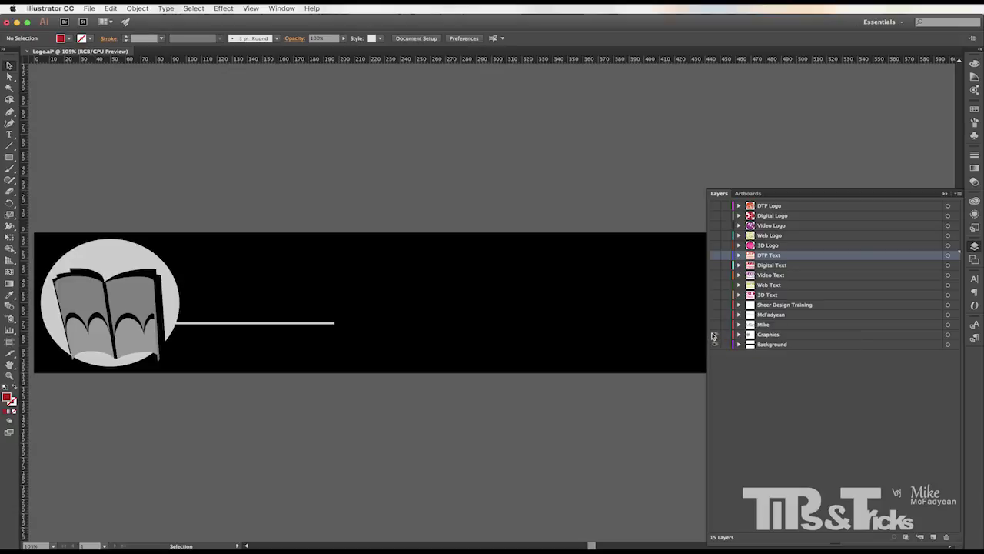
pyautogui.click(715, 325)
pyautogui.click(715, 315)
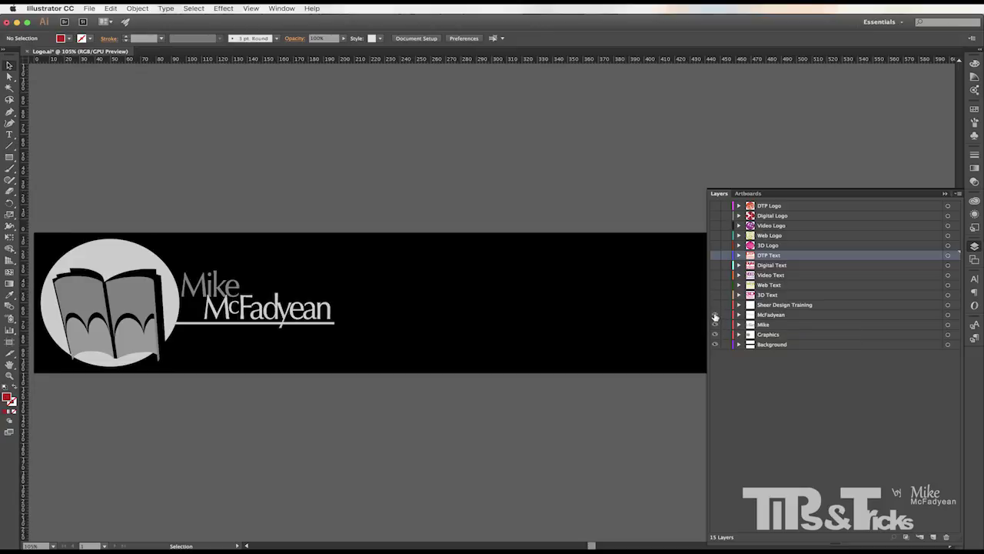
pyautogui.click(715, 306)
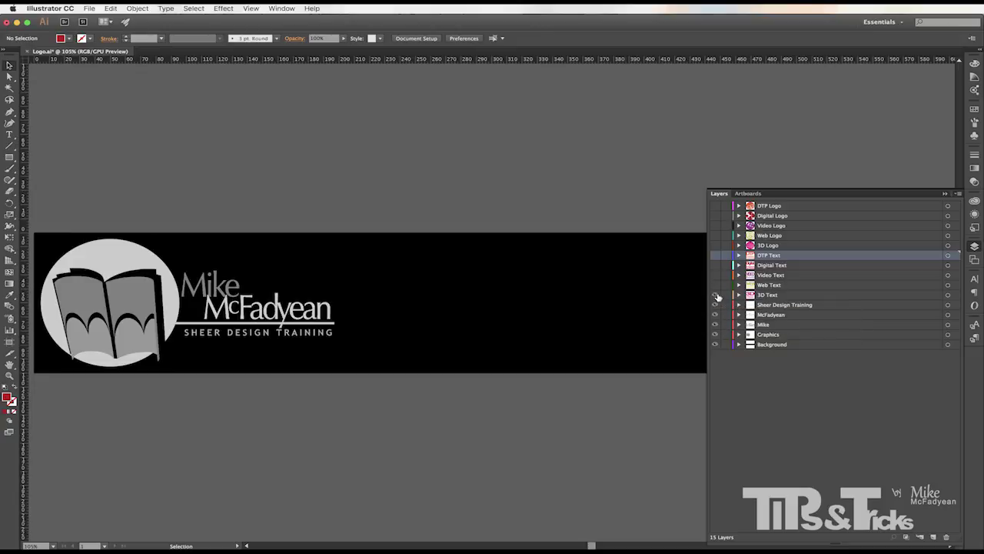
# Step: Re-show the WEB, VIDEO, Digital Photography and DTP titles plus the Web, Video, Digital and DTP icons
pyautogui.click(715, 284)
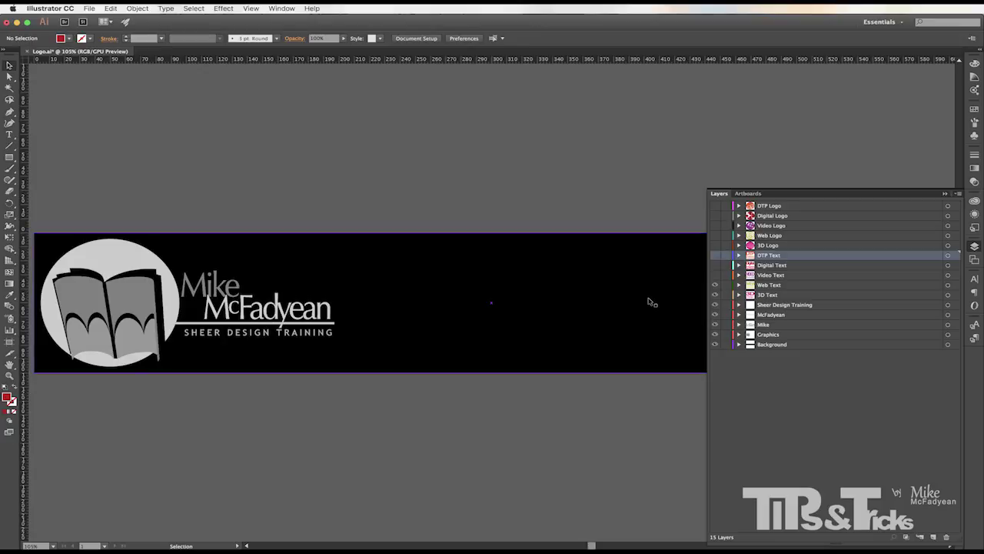
pyautogui.hscroll(5, 654, 302)
pyautogui.click(715, 274)
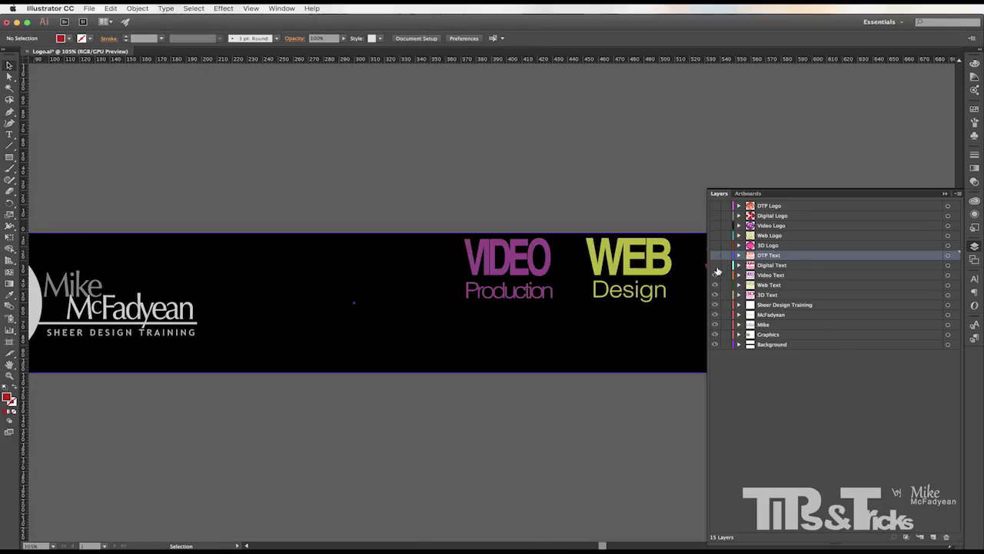
pyautogui.click(715, 265)
pyautogui.click(715, 255)
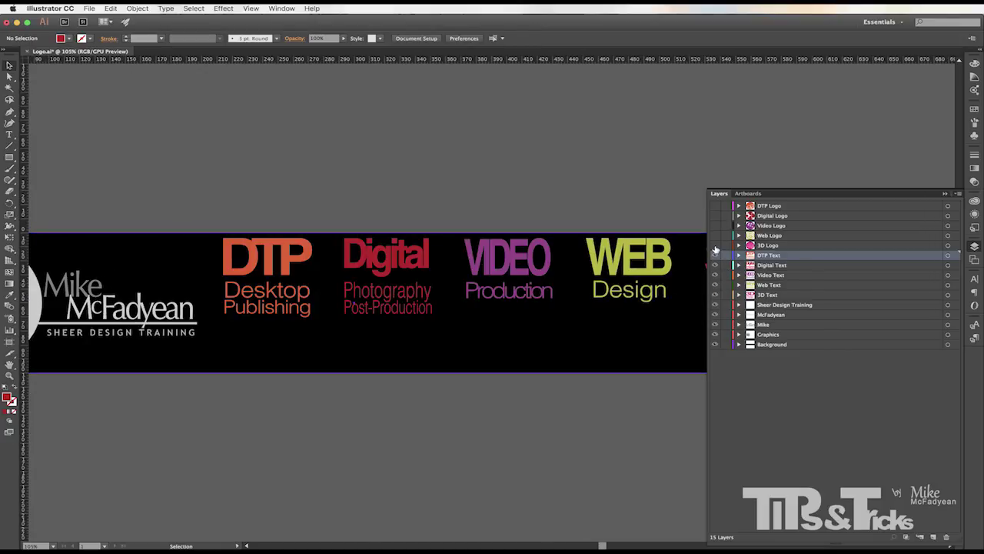
pyautogui.click(715, 234)
pyautogui.click(715, 226)
pyautogui.click(716, 216)
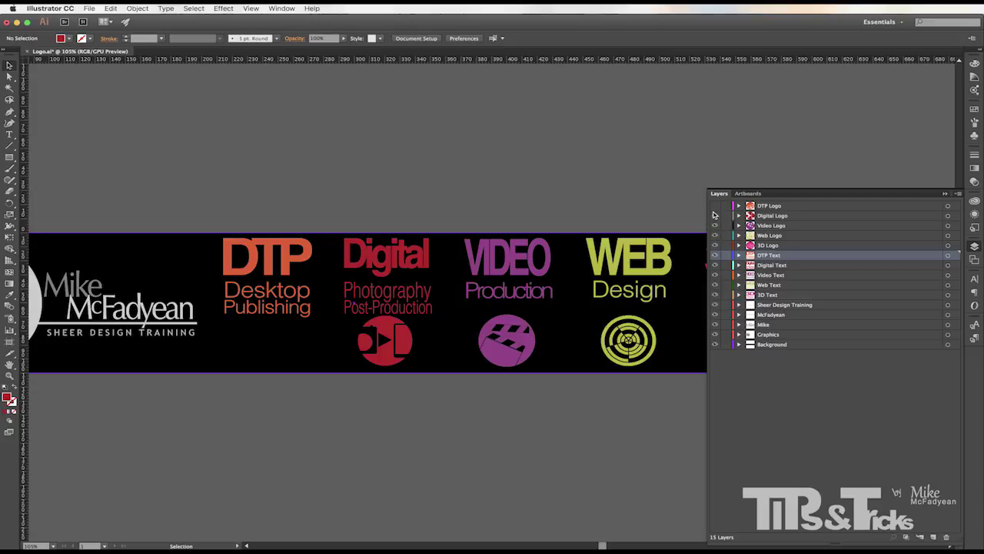
pyautogui.click(715, 205)
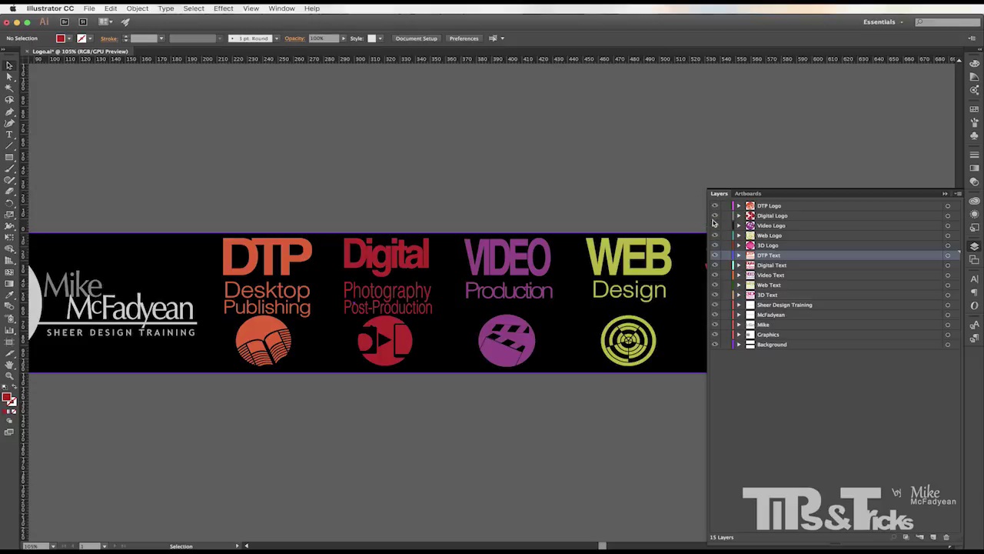
pyautogui.click(945, 193)
pyautogui.hscroll(-3, 486, 210)
pyautogui.hscroll(-2, 486, 209)
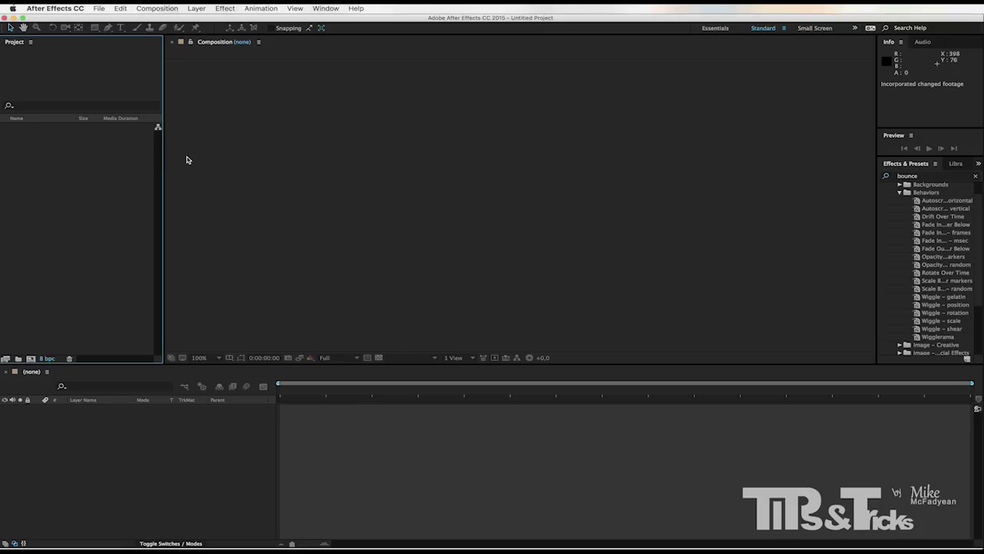
# Step: Import Logo.ai into After Effects as a Composition with Layer Size dimensions
pyautogui.doubleClick(100, 202)
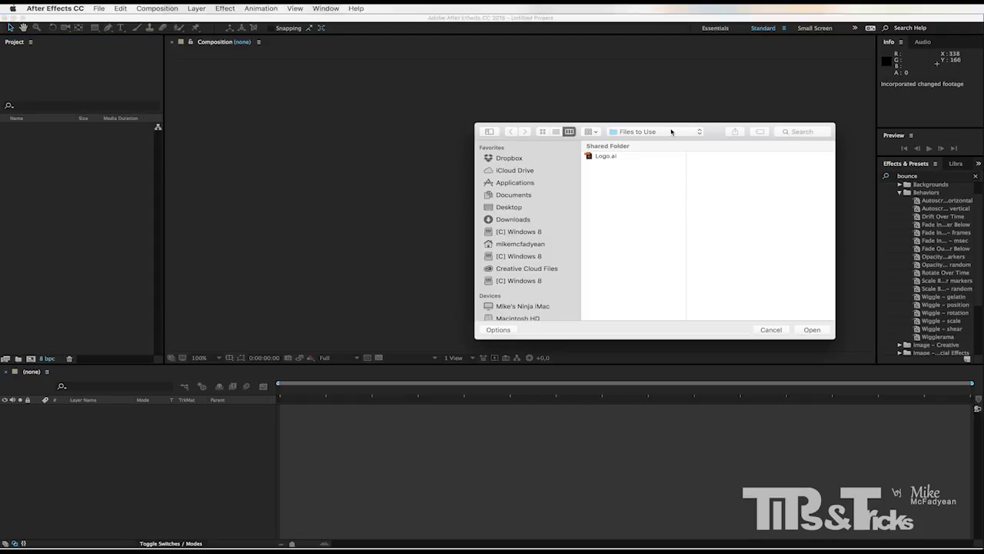
pyautogui.click(606, 156)
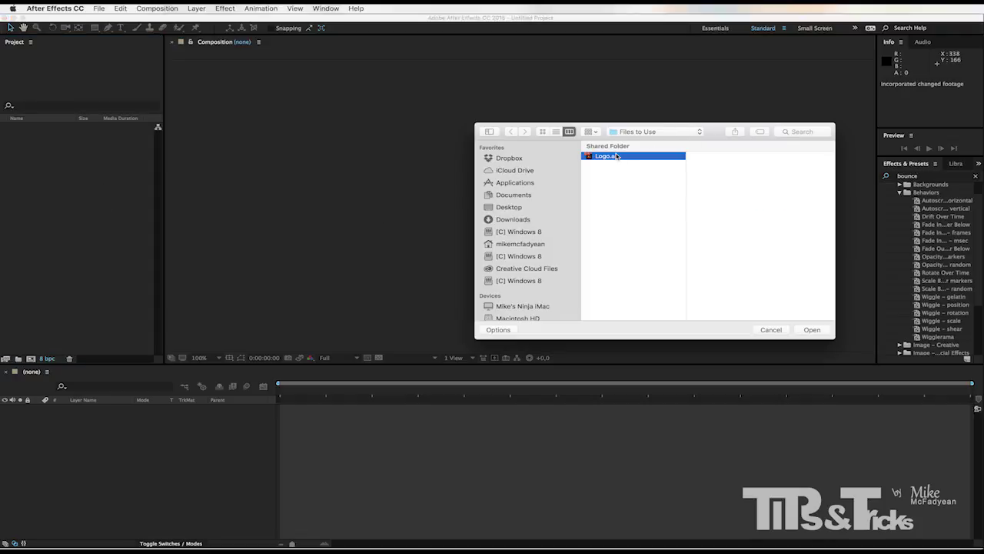
pyautogui.click(811, 329)
pyautogui.moveTo(639, 286); pyautogui.dragTo(520, 216)
pyautogui.click(556, 233)
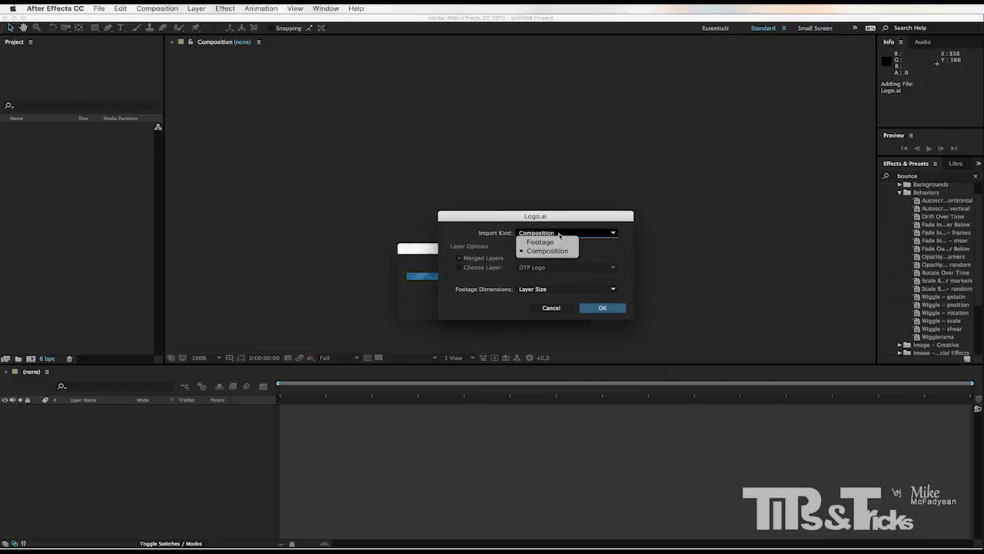
pyautogui.click(558, 251)
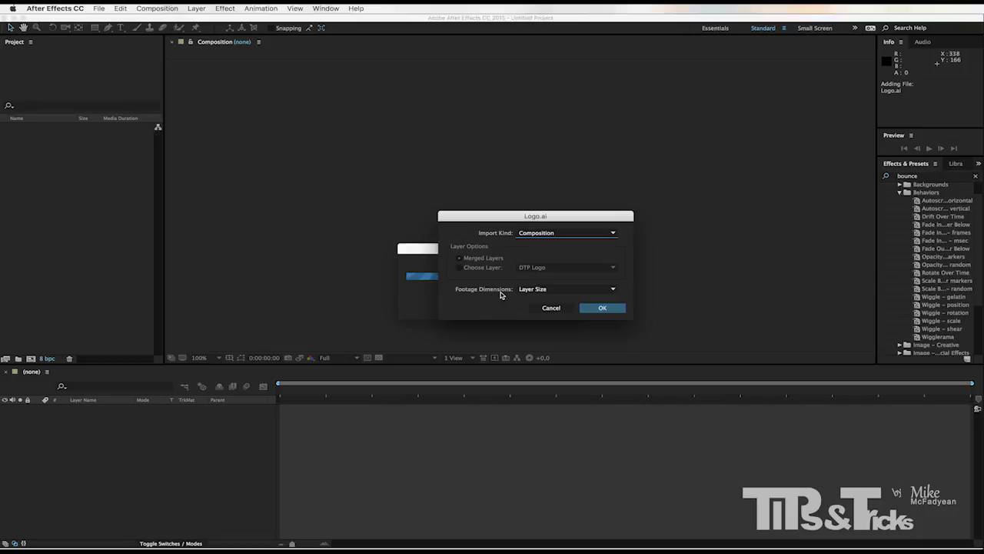
pyautogui.click(604, 309)
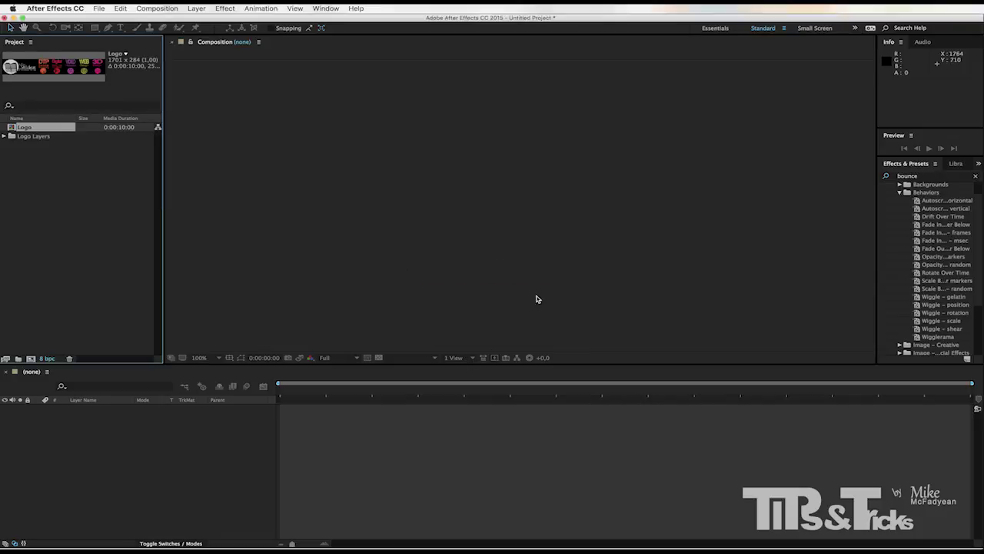
# Step: Open the Logo composition and select timeline layers to identify the icons, texts and Background
pyautogui.doubleClick(14, 129)
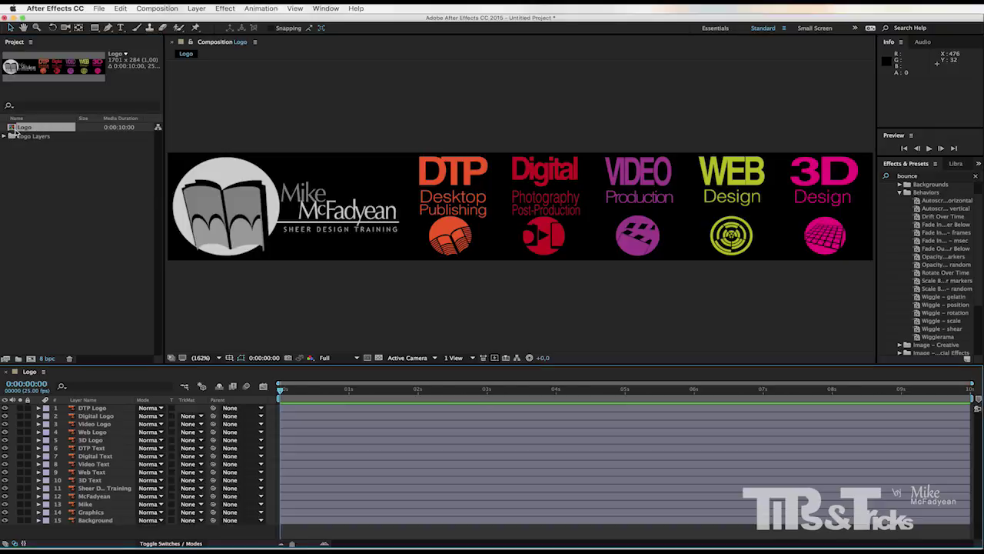
pyautogui.click(97, 520)
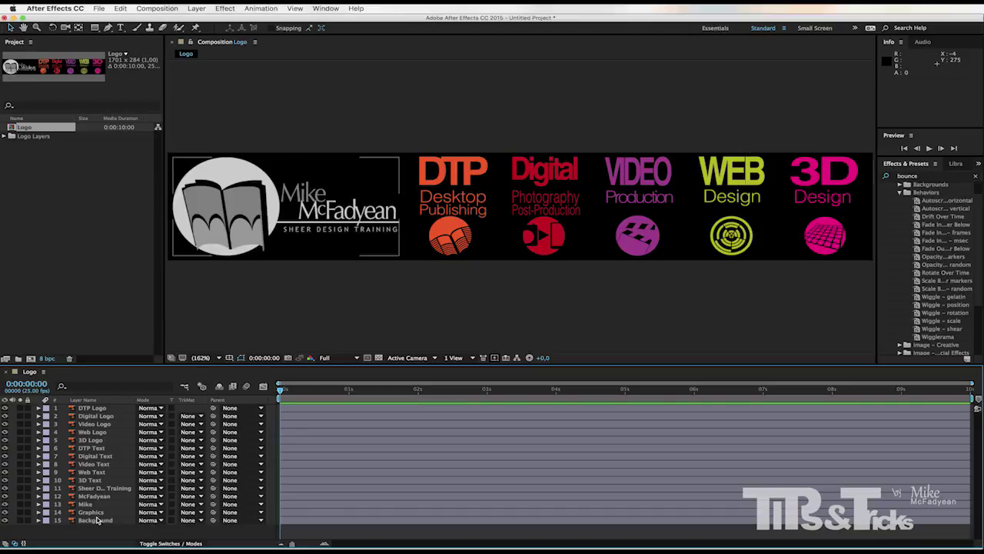
pyautogui.click(83, 481)
pyautogui.click(82, 417)
pyautogui.click(86, 408)
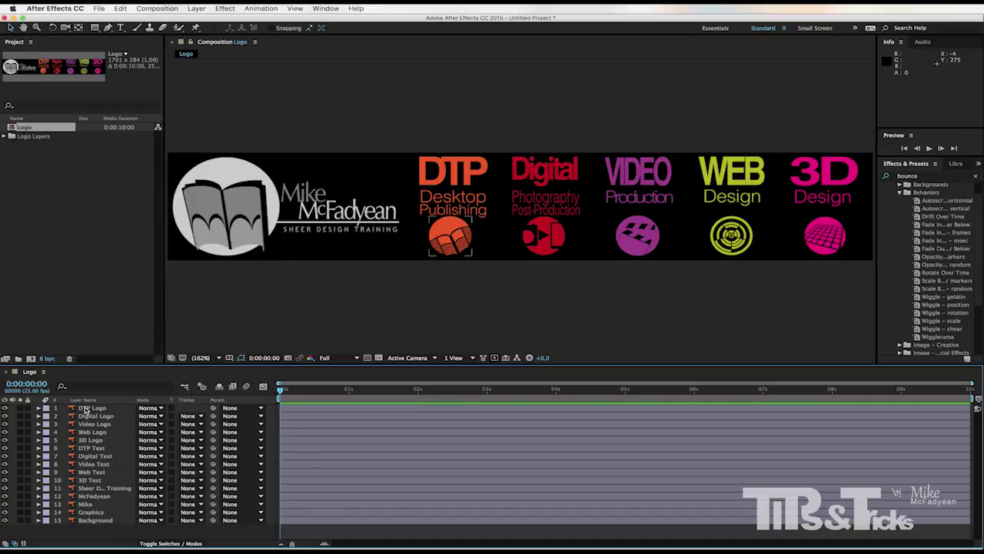
pyautogui.click(86, 455)
pyautogui.click(88, 520)
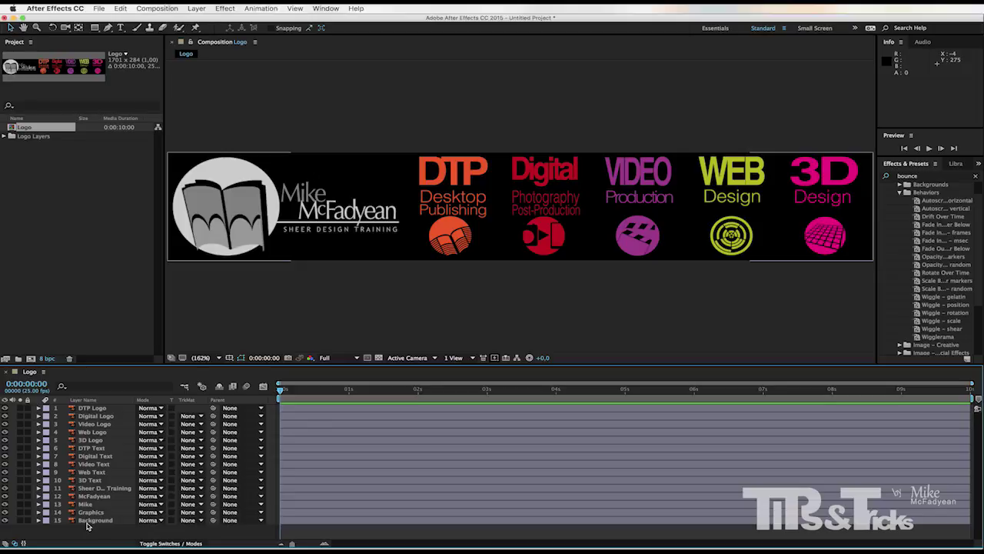
pyautogui.click(87, 526)
pyautogui.click(95, 419)
pyautogui.click(97, 410)
pyautogui.click(110, 418)
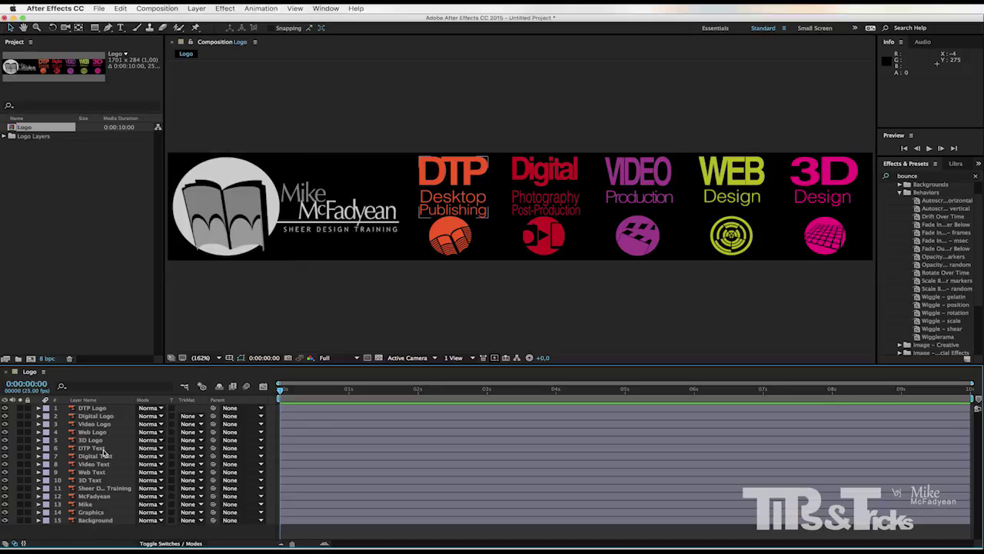
pyautogui.click(94, 440)
pyautogui.click(110, 531)
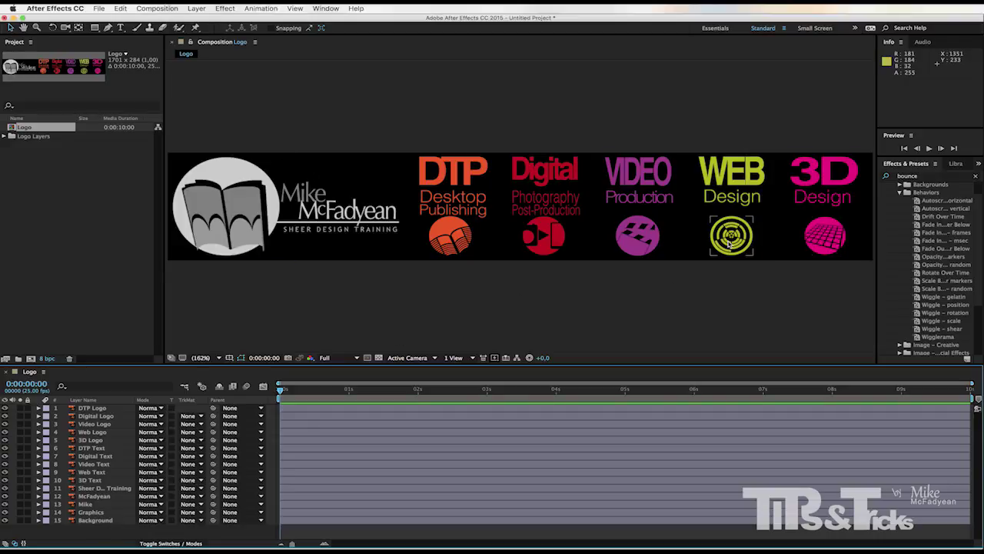
# Step: Select artwork in the Composition panel to match layers, ending with the DTP icon selected
pyautogui.click(642, 244)
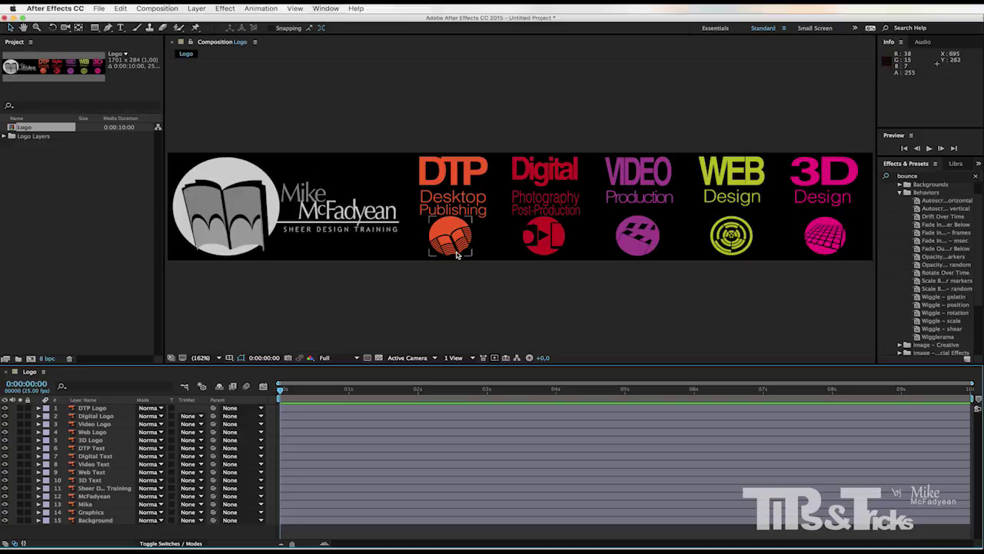
pyautogui.click(818, 248)
pyautogui.click(55, 469)
pyautogui.click(90, 424)
pyautogui.click(293, 297)
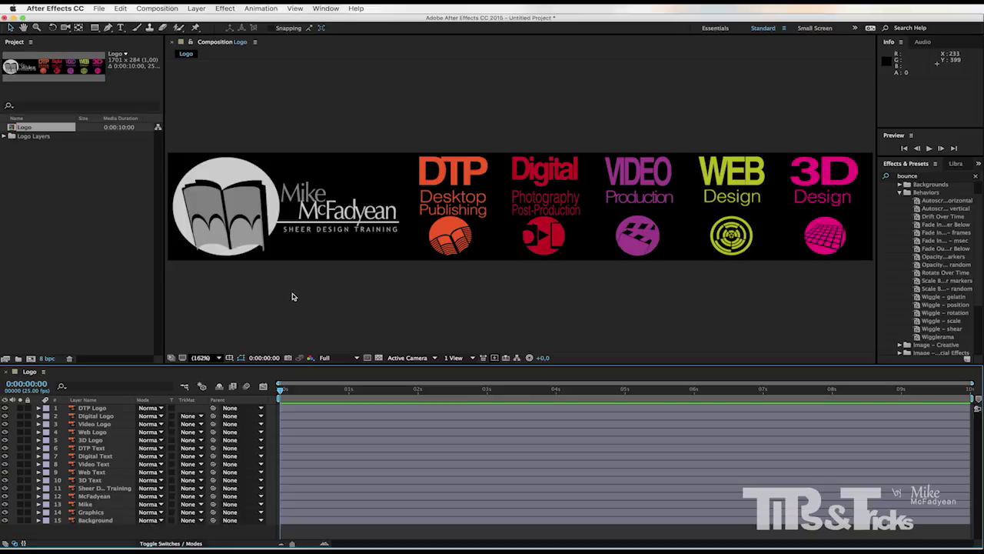
pyautogui.click(430, 242)
pyautogui.click(432, 241)
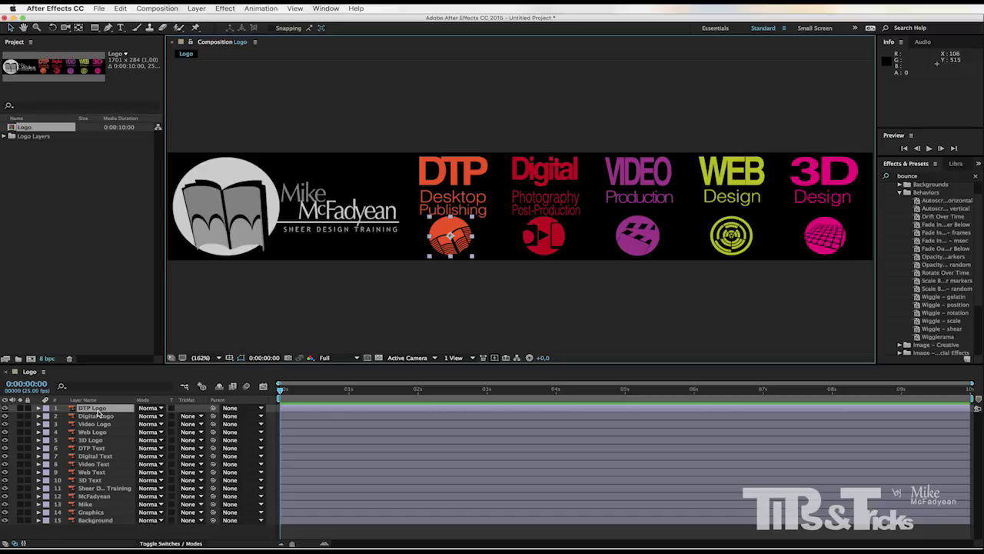
# Step: Key DTP Logo Position at y -54.5 (0:00:01:19) and y 218.5 (0:00:02:00), then scrub to preview
pyautogui.press('p')
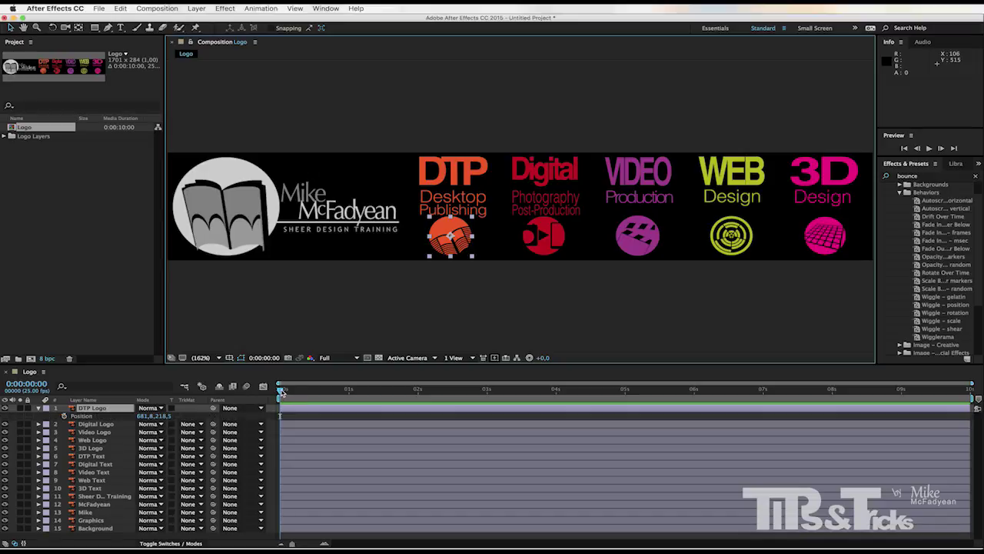
pyautogui.moveTo(282, 392); pyautogui.dragTo(417, 403)
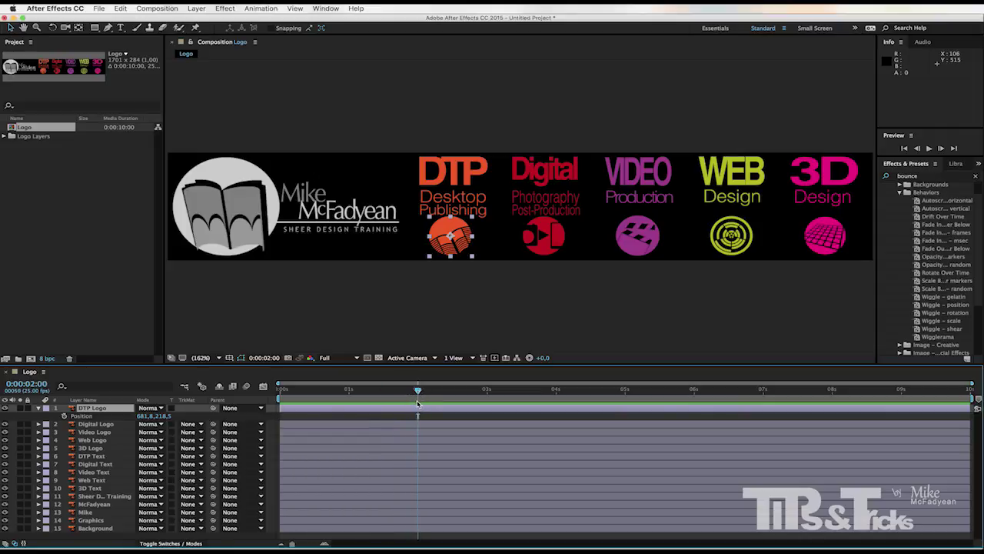
pyautogui.click(64, 416)
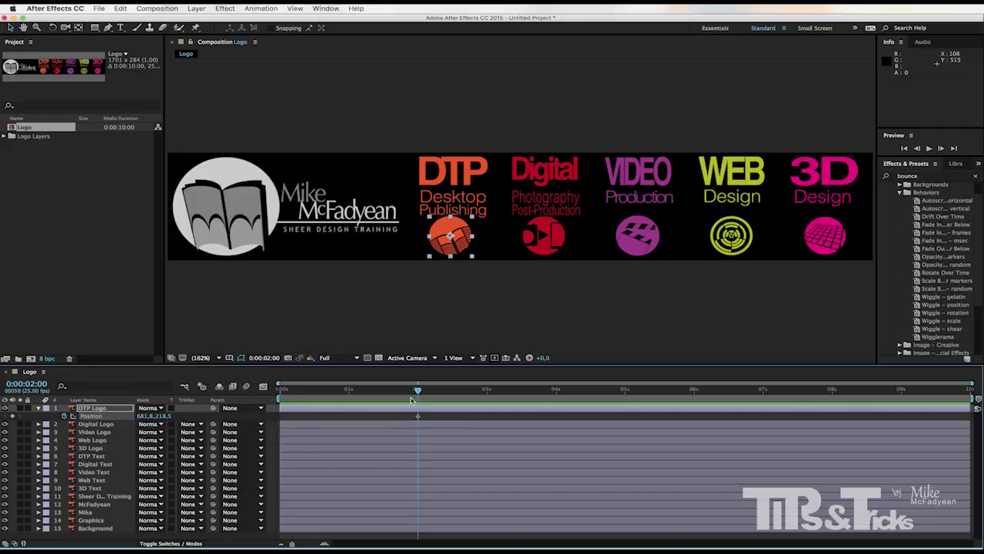
pyautogui.moveTo(418, 392); pyautogui.dragTo(402, 405)
pyautogui.moveTo(163, 419); pyautogui.dragTo(62, 428)
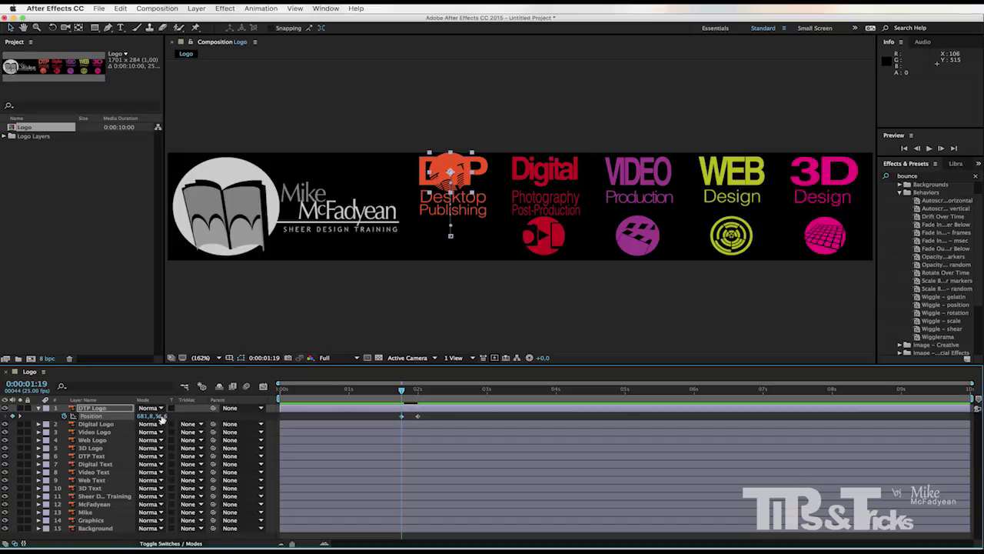
pyautogui.moveTo(160, 416); pyautogui.dragTo(91, 432)
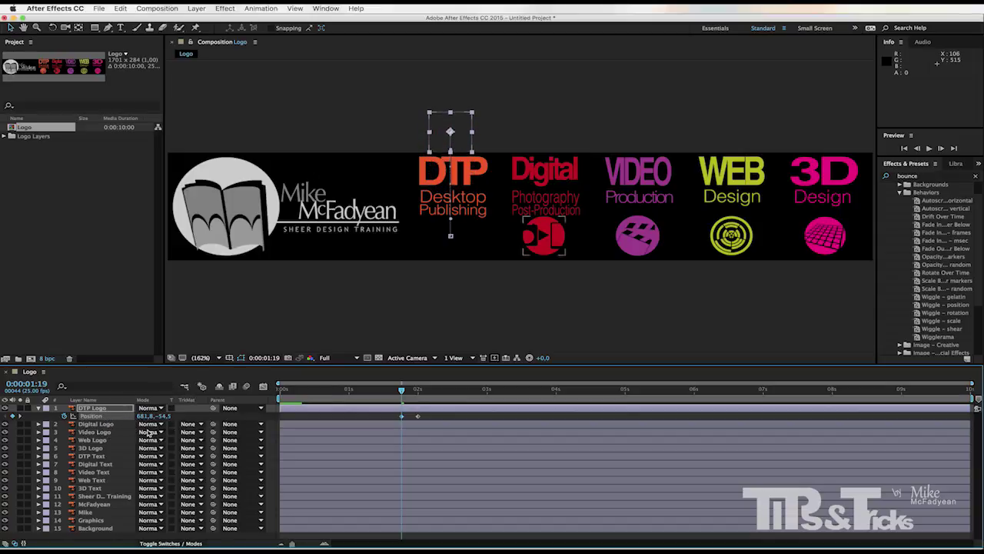
pyautogui.moveTo(401, 392)
pyautogui.mouseDown()
pyautogui.moveTo(417, 392)
pyautogui.moveTo(394, 396)
pyautogui.moveTo(418, 402)
pyautogui.mouseUp()
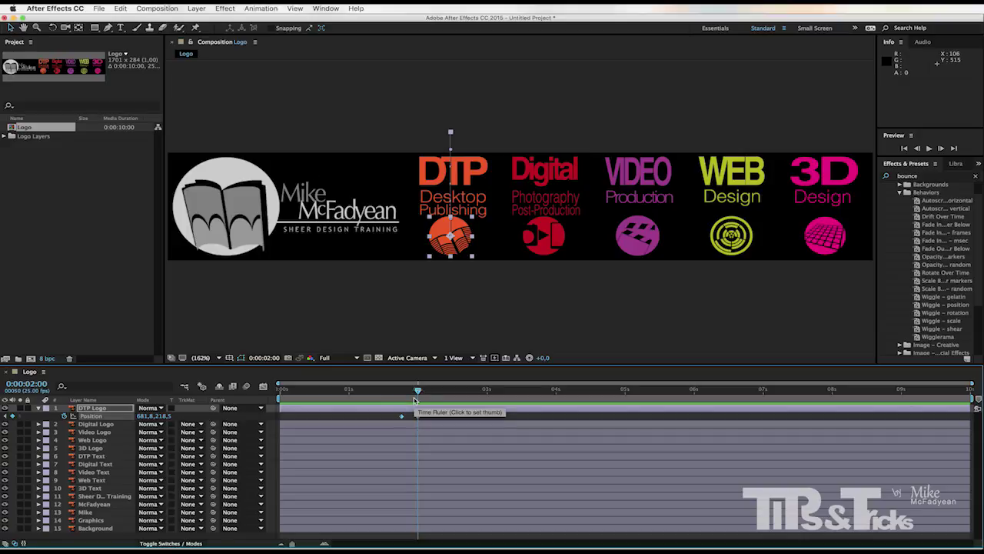
# Step: Lift the DTP logo to Y 188.5 at 02:01 and paste the 2-second landing keyframe at 02:02
pyautogui.scroll(6, 414, 400)
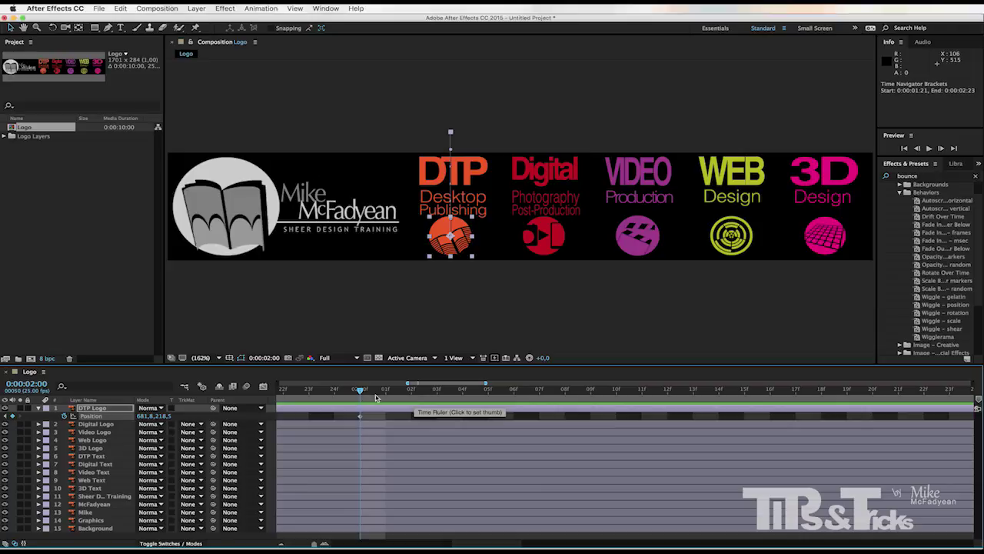
pyautogui.moveTo(359, 388); pyautogui.dragTo(381, 390)
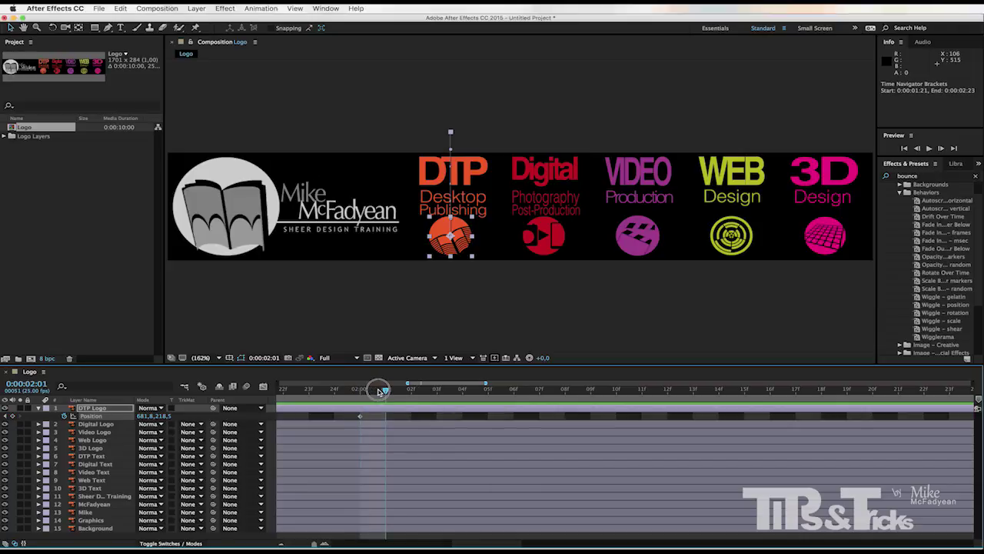
pyautogui.moveTo(159, 416); pyautogui.dragTo(135, 424)
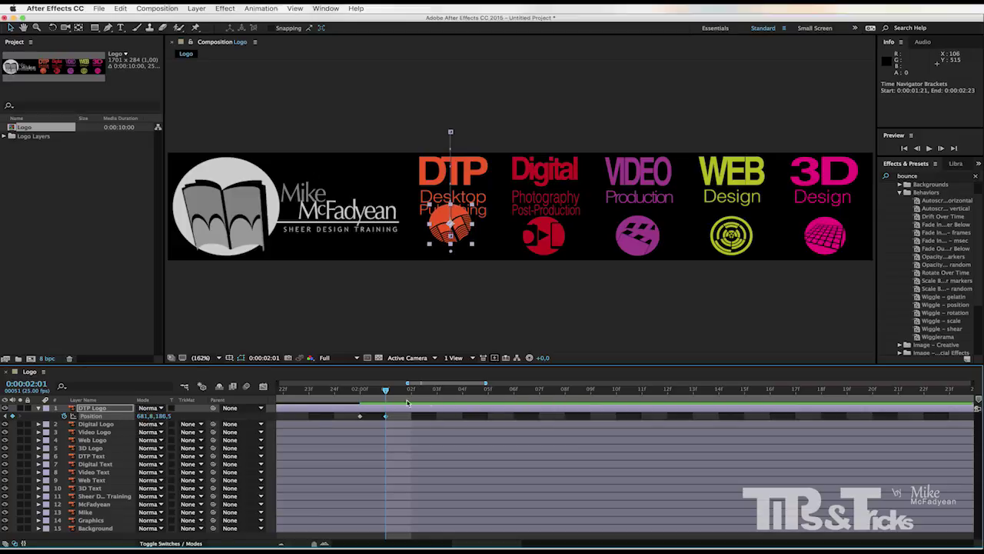
pyautogui.moveTo(385, 391); pyautogui.dragTo(410, 391)
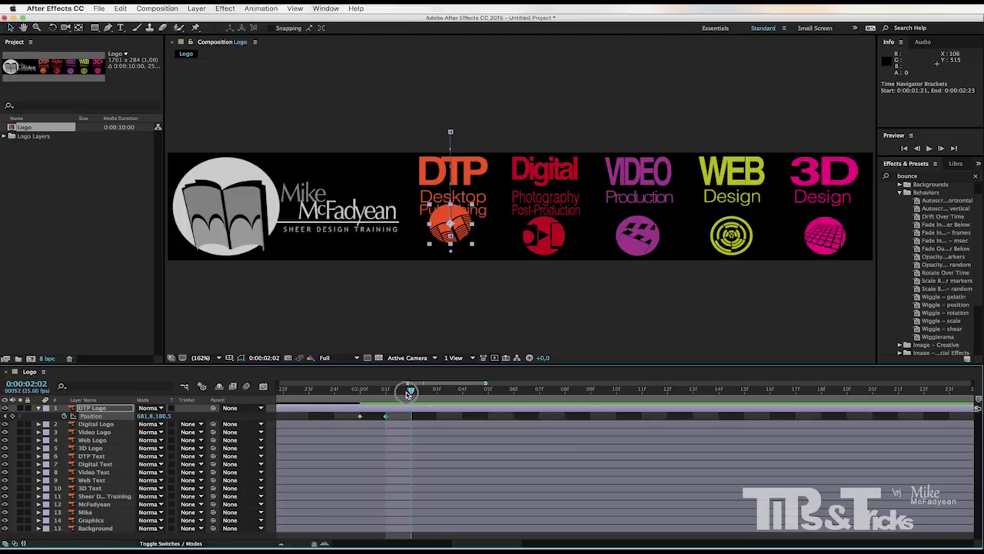
pyautogui.click(359, 417)
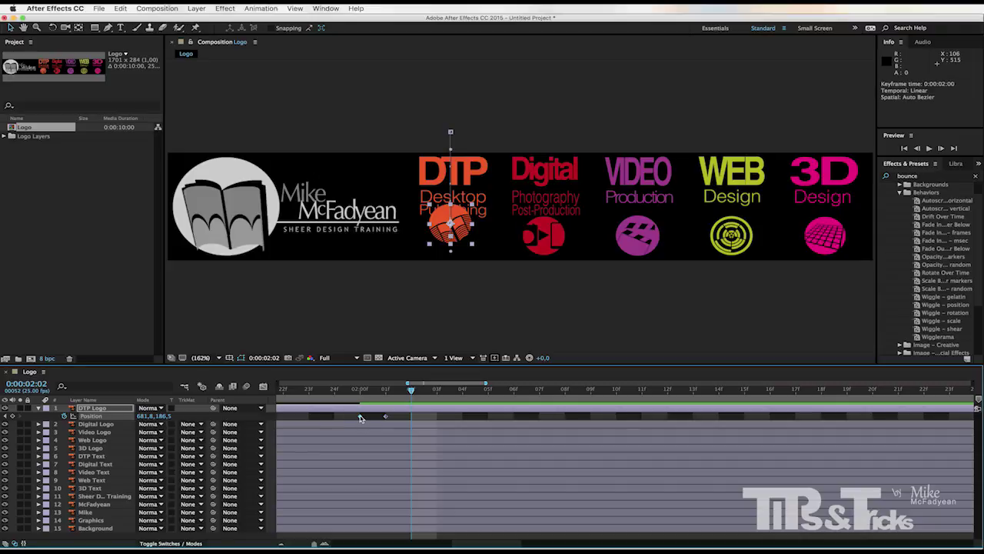
pyautogui.moveTo(360, 417)
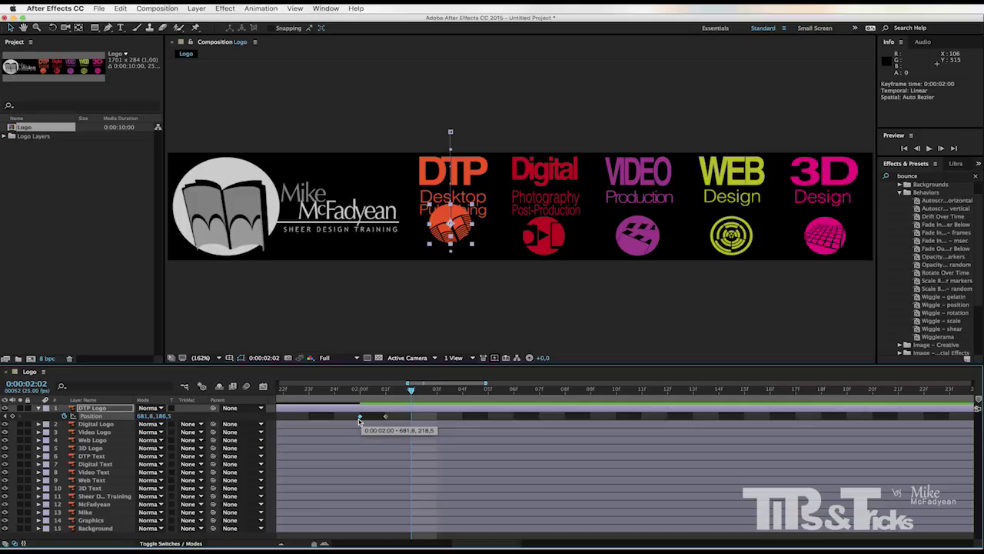
pyautogui.hotkey('ctrl', 'c')
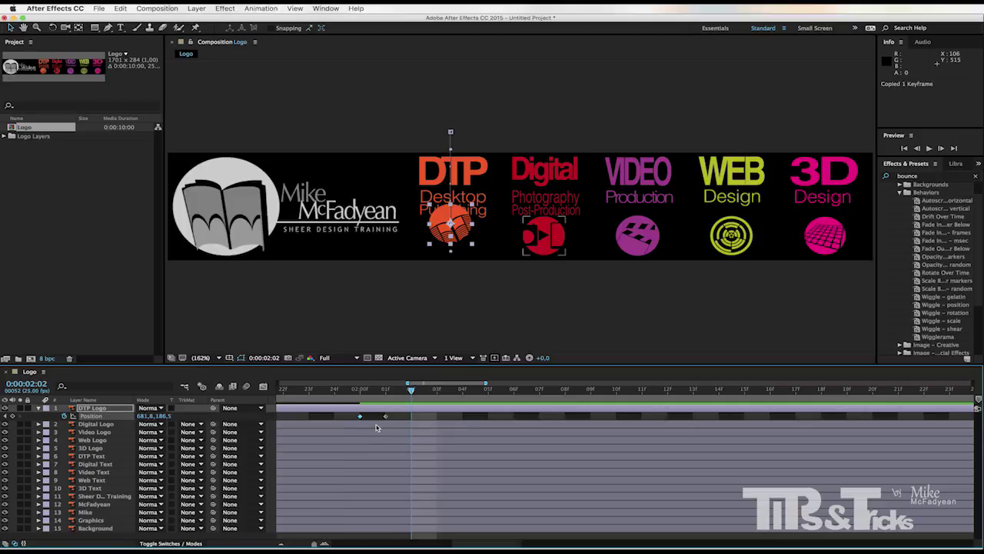
pyautogui.hotkey('ctrl', 'v')
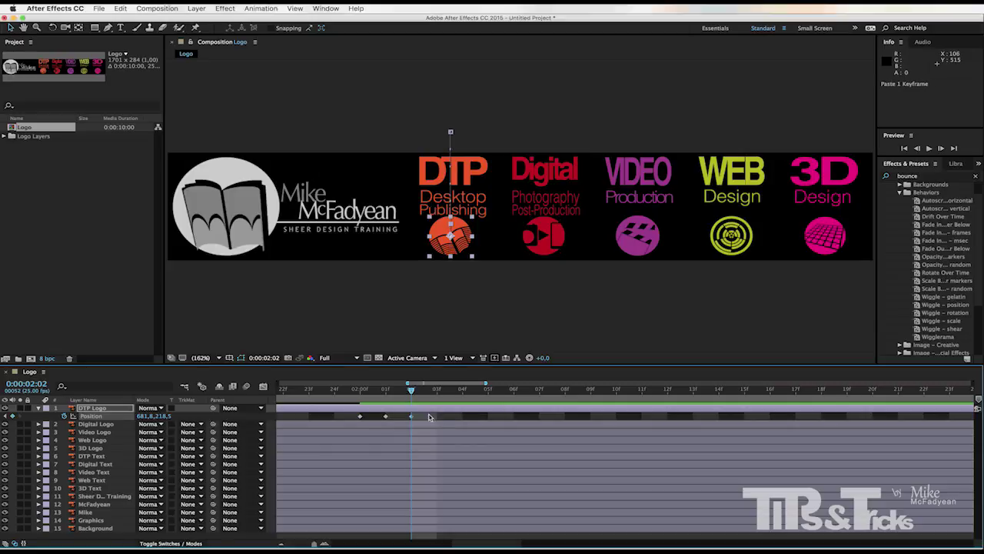
# Step: Preview the bounce over the full timeline and select all DTP Logo Position keyframes
pyautogui.press(';')
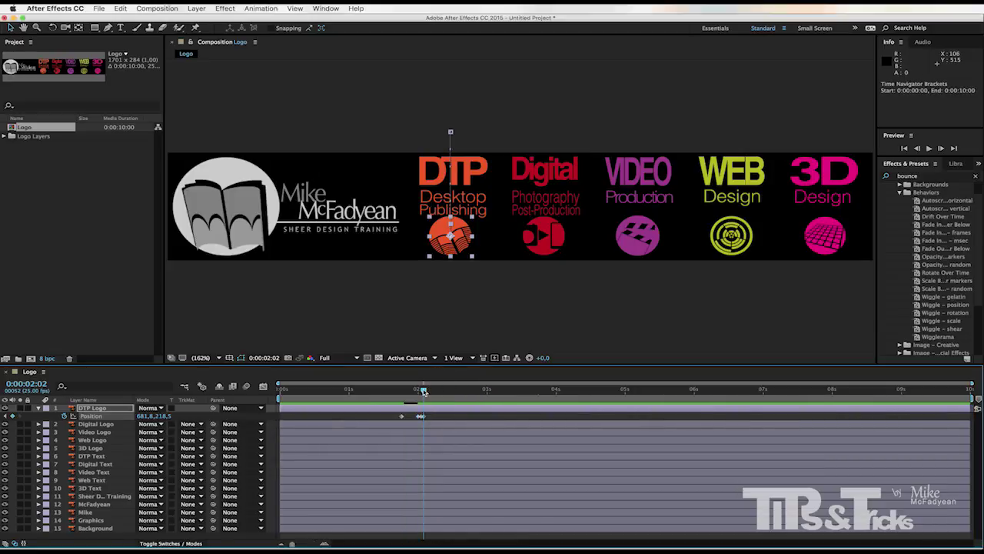
pyautogui.moveTo(423, 390); pyautogui.dragTo(377, 392)
pyautogui.press('space')
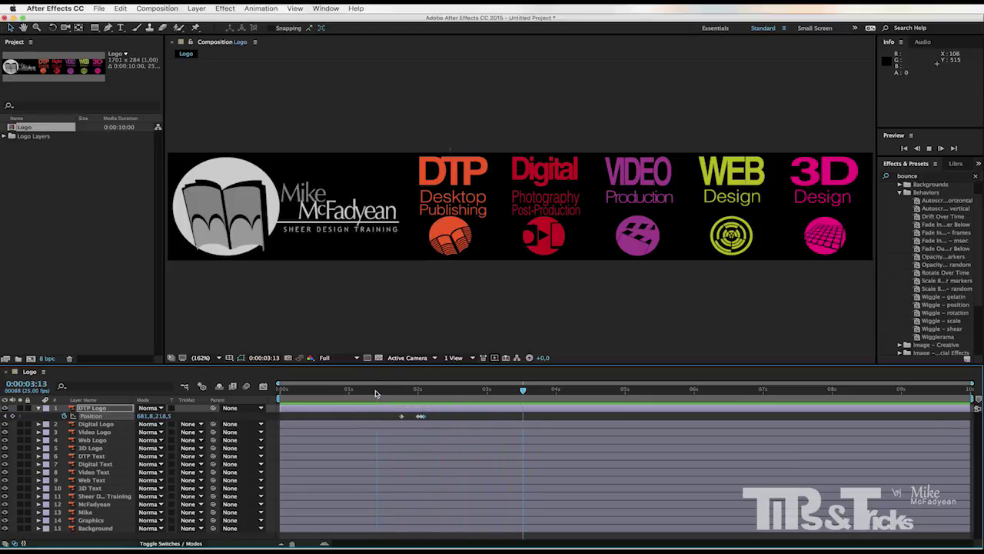
pyautogui.moveTo(376, 392); pyautogui.dragTo(420, 399)
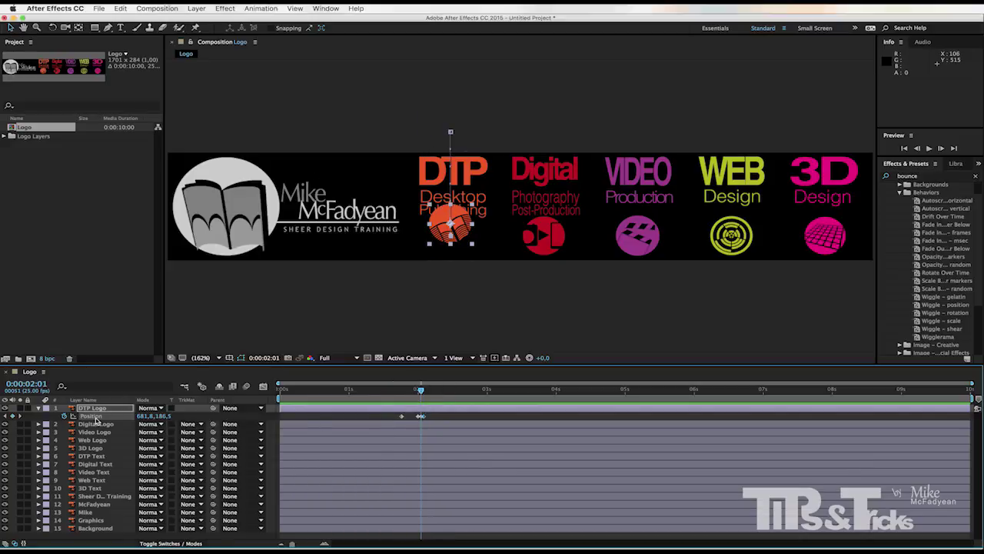
pyautogui.click(433, 420)
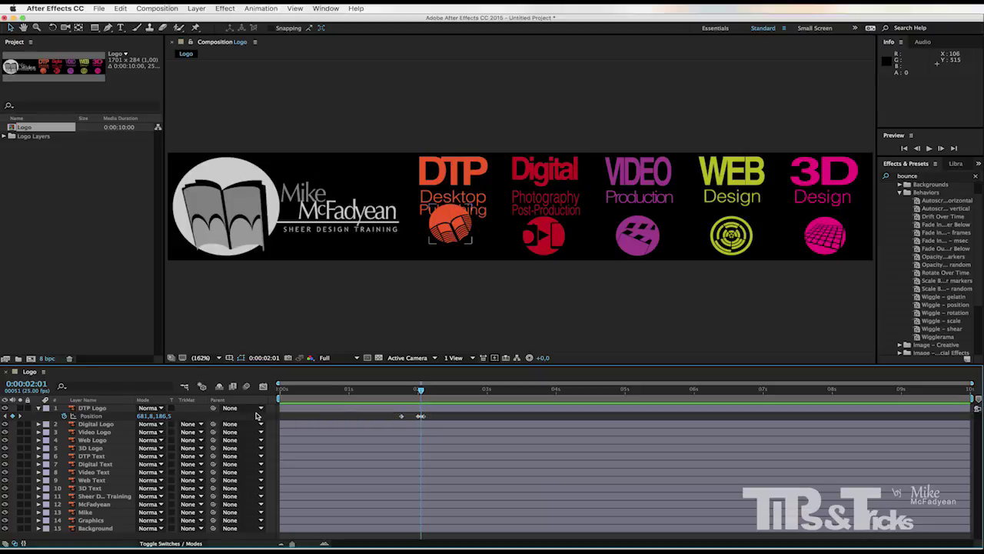
pyautogui.click(92, 416)
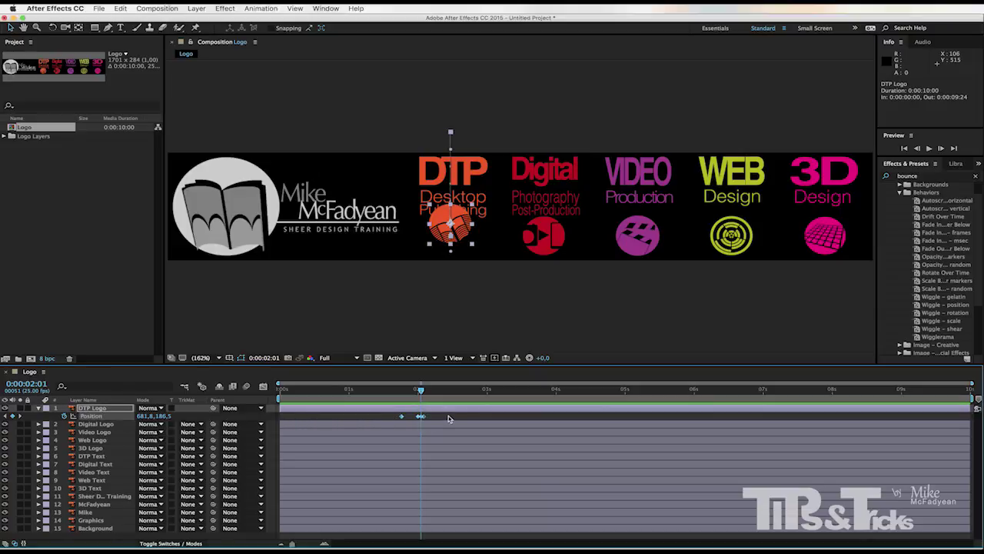
# Step: Copy the four DTP Logo Position keyframes and paste them onto the Digital Logo's Position at 01:19
pyautogui.press('cmd+c')
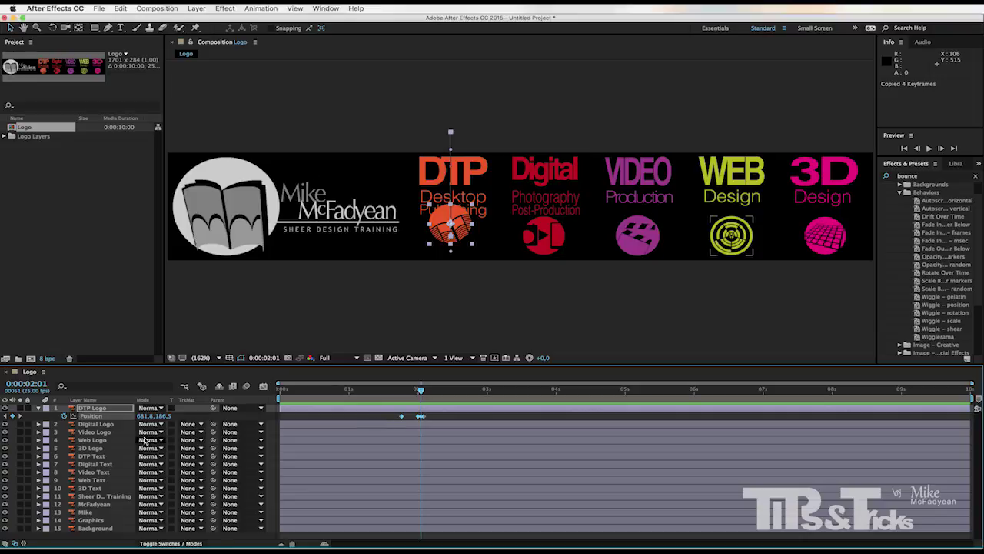
pyautogui.click(98, 426)
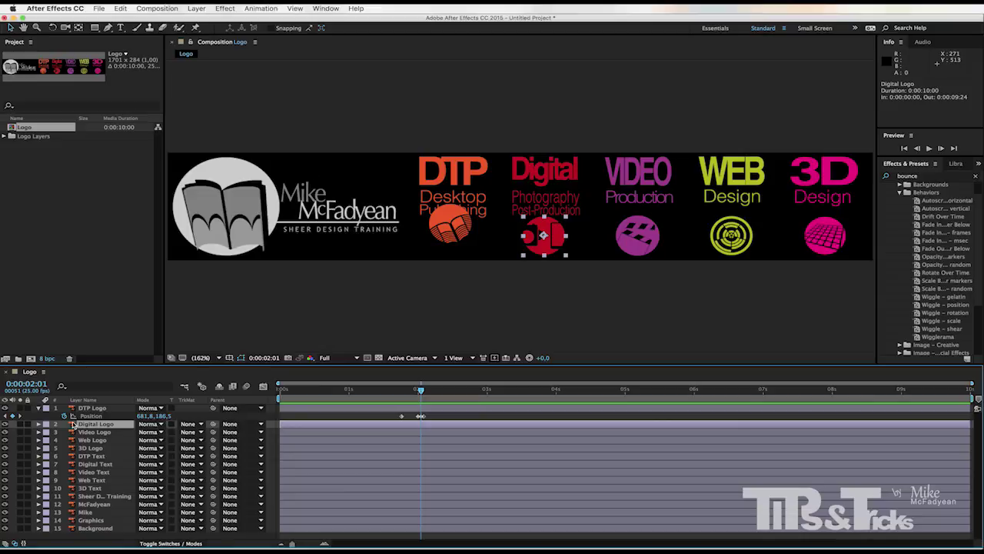
pyautogui.moveTo(419, 389); pyautogui.dragTo(401, 397)
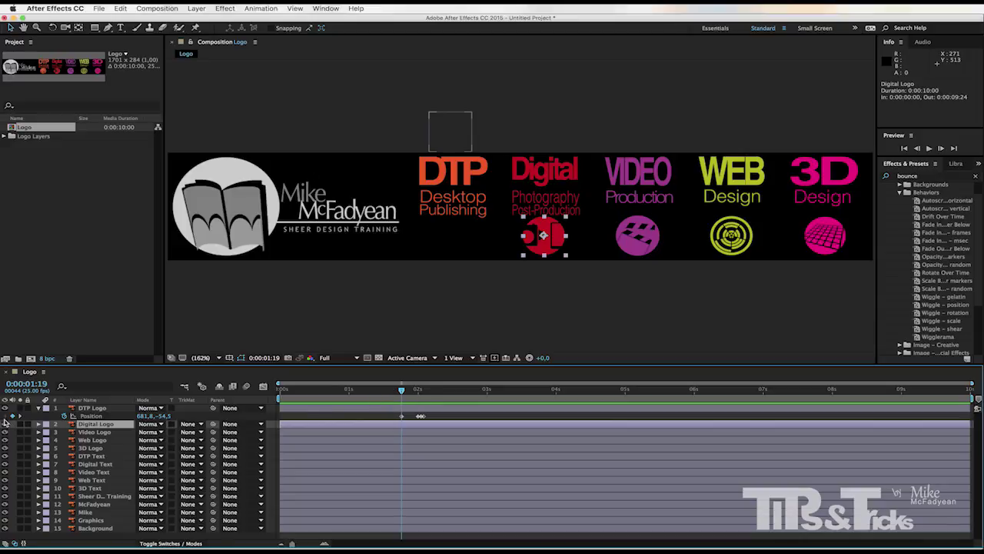
pyautogui.click(21, 416)
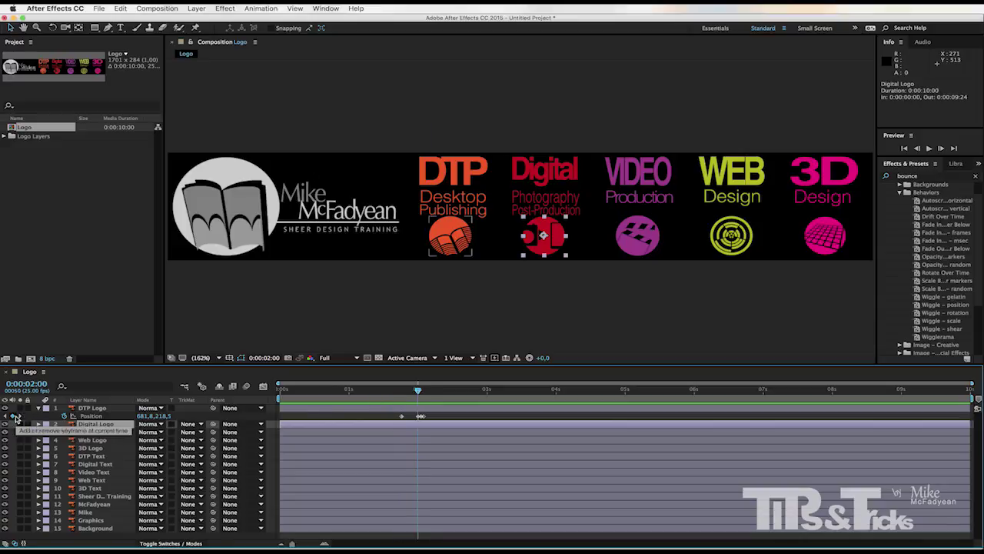
pyautogui.click(4, 416)
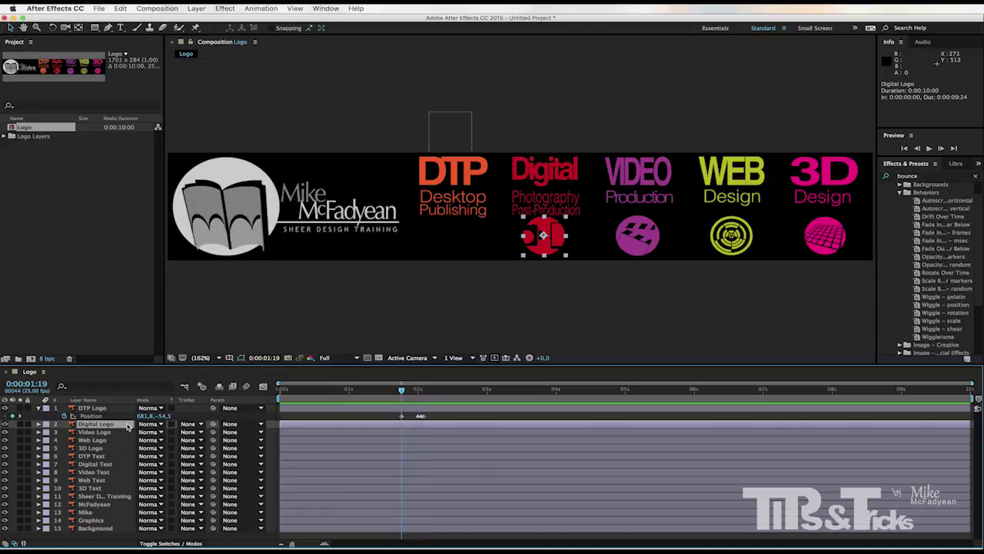
pyautogui.press('p')
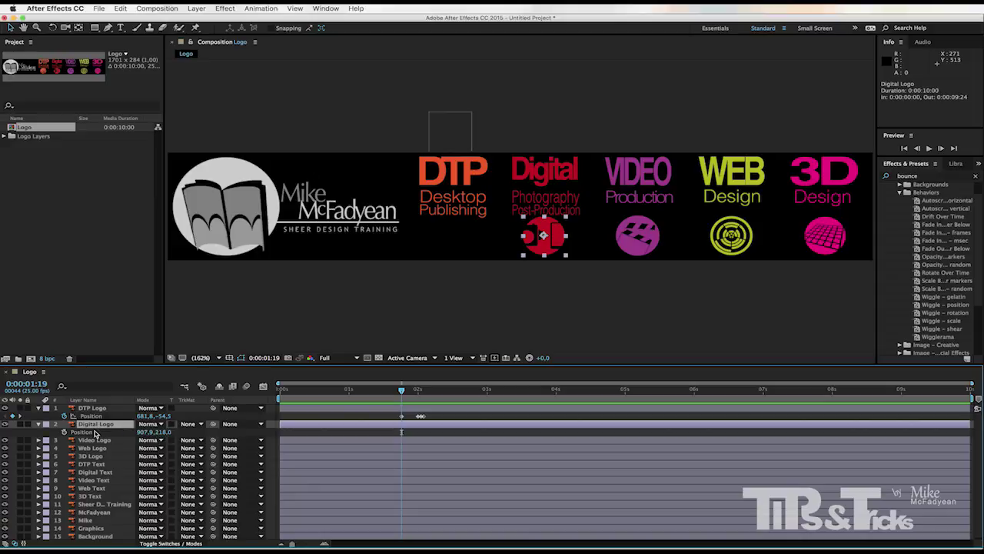
pyautogui.click(93, 433)
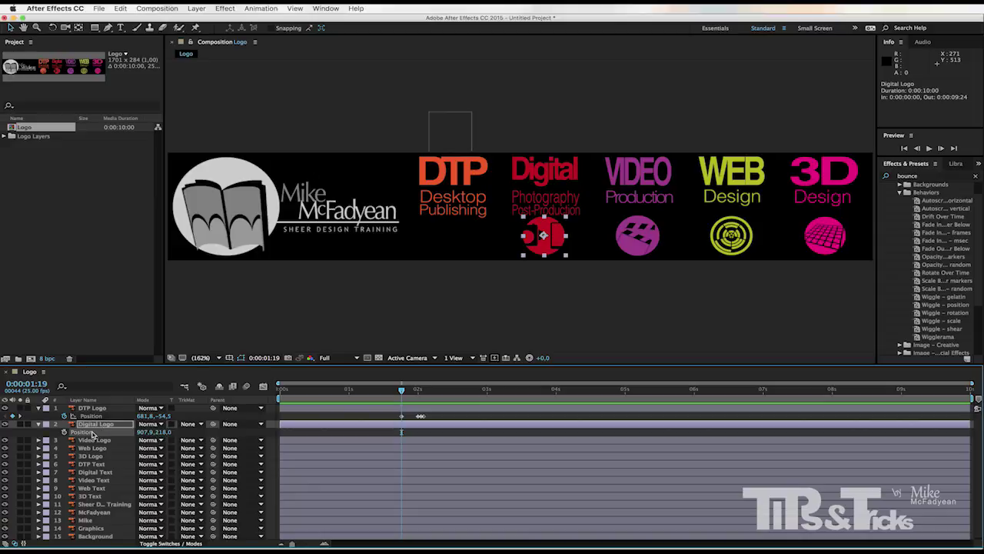
pyautogui.press('super+v')
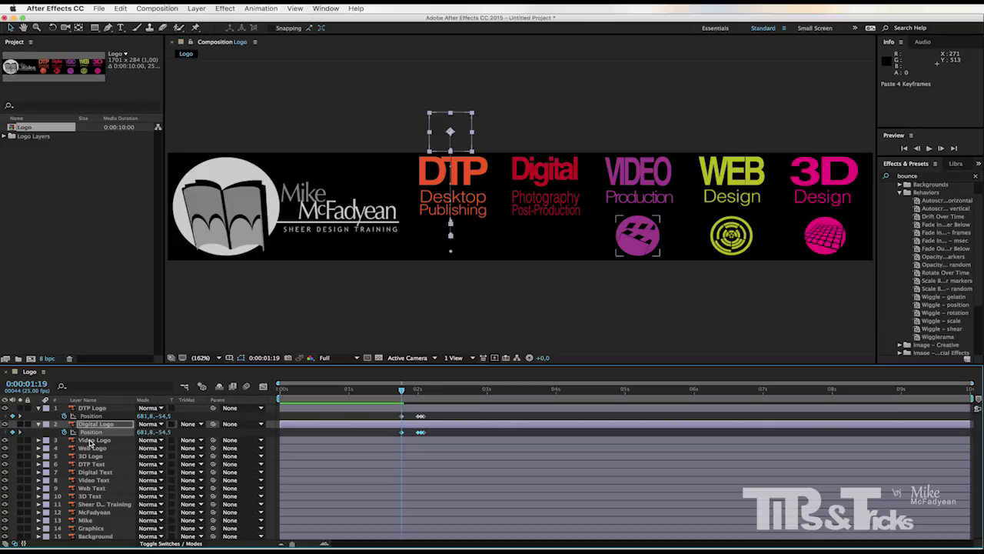
# Step: Paste the same bounce keyframes onto the Video, Web and 3D Logo layers
pyautogui.click(91, 442)
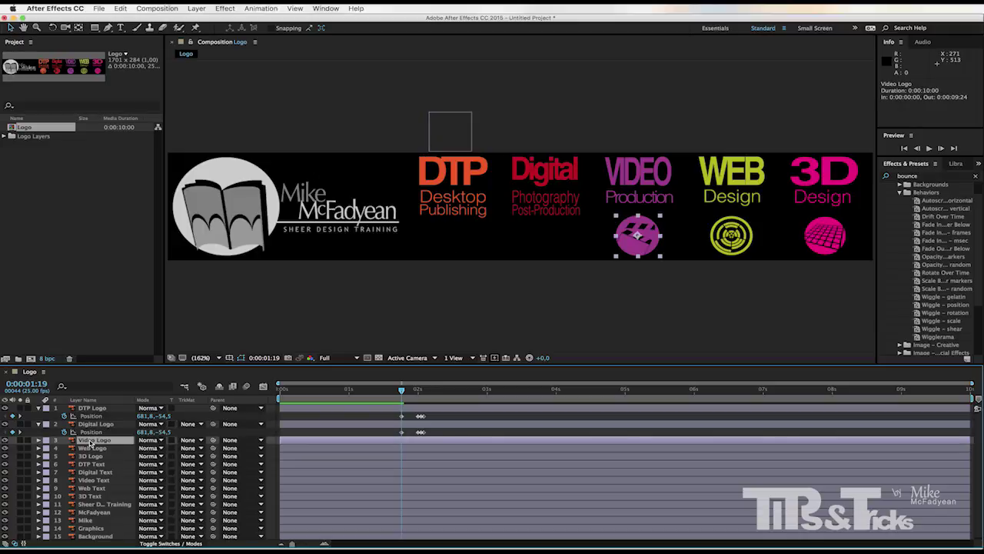
pyautogui.hotkey('alt', 'shift', 'p')
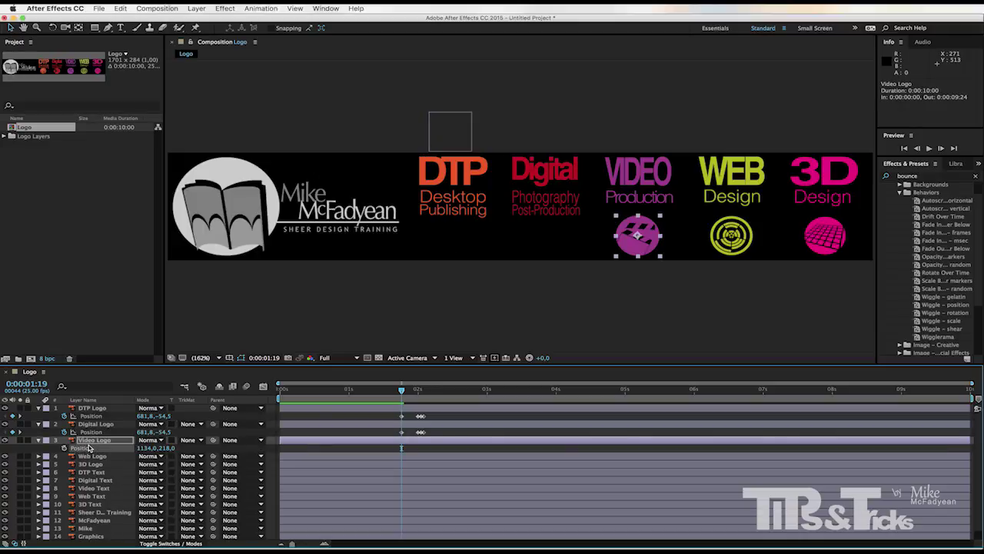
pyautogui.hotkey('ctrl', 'v')
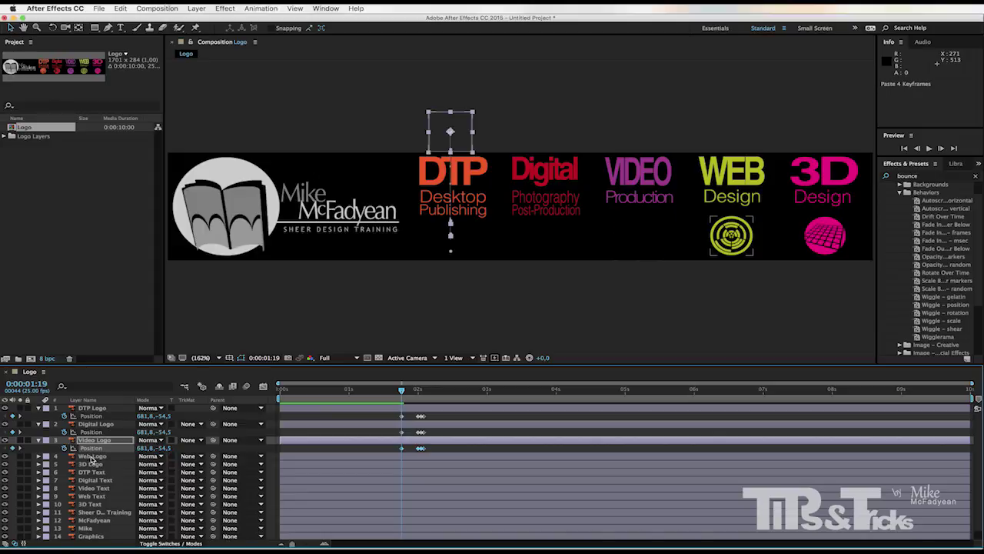
pyautogui.click(92, 456)
pyautogui.press('p')
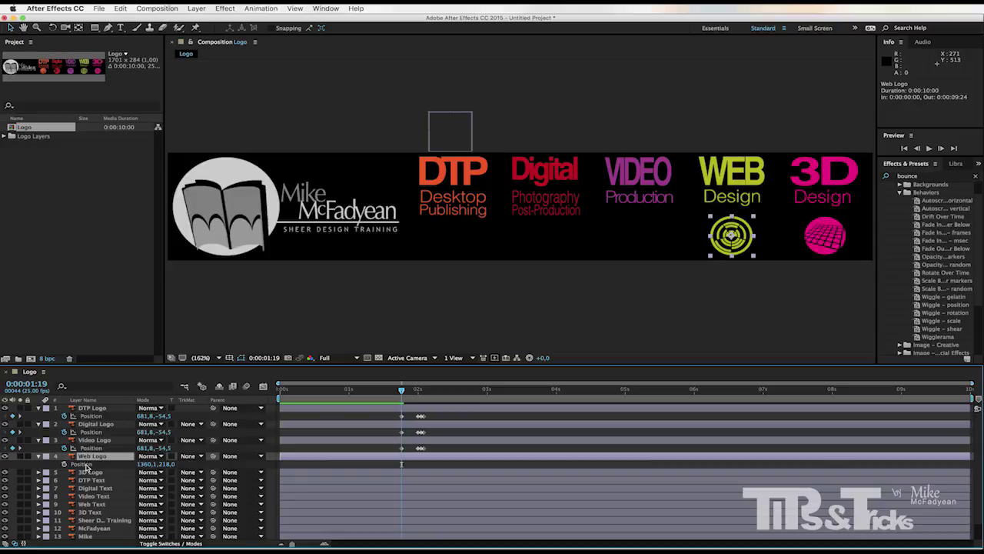
pyautogui.press('Return')
pyautogui.press('super+v')
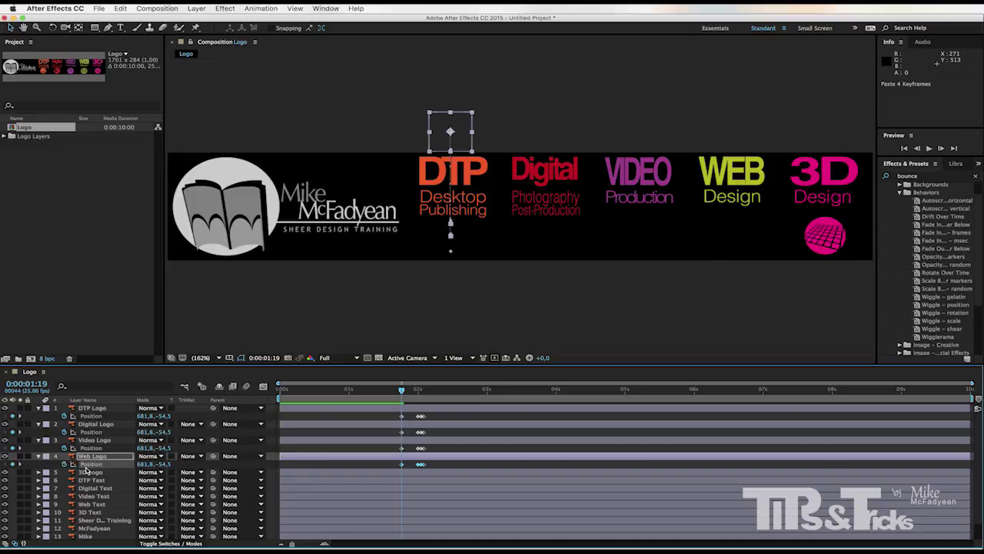
pyautogui.click(87, 472)
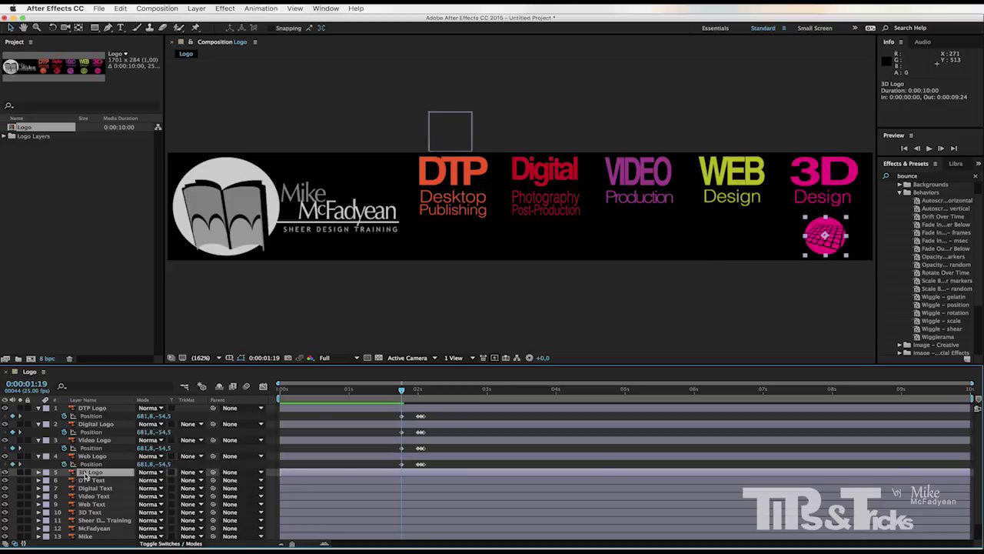
pyautogui.press('p')
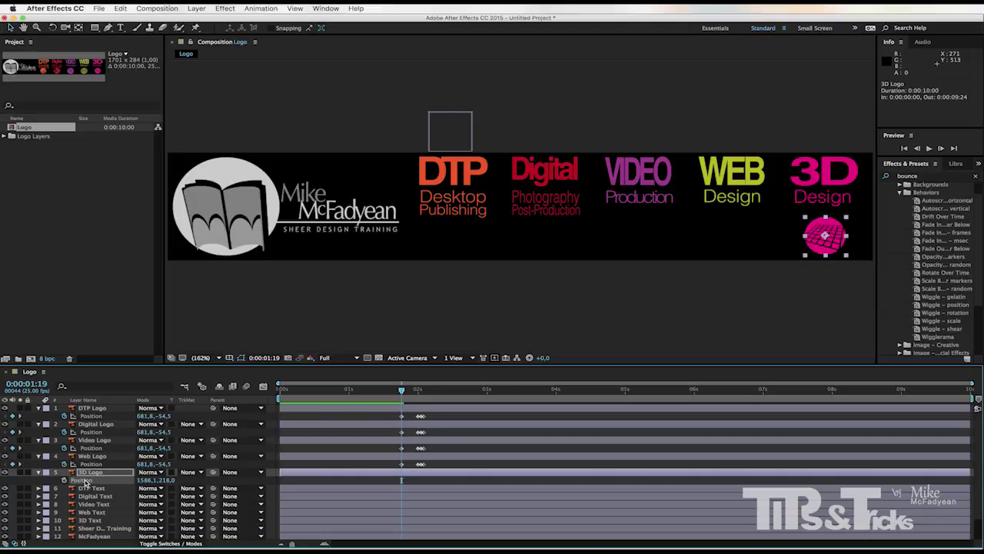
pyautogui.press('super+v')
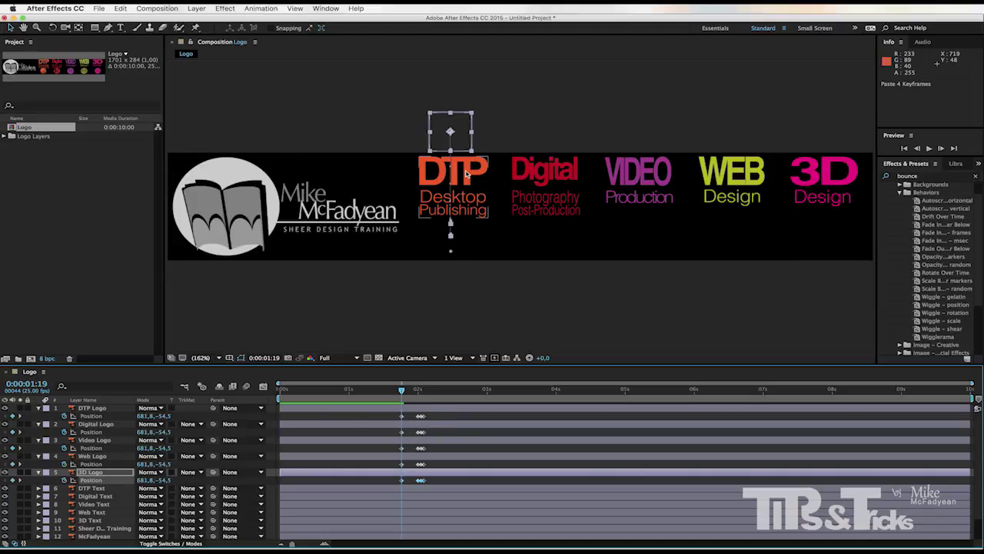
# Step: Hide overlapping layers and move the red Digital icon and purple Video icon under their titles
pyautogui.moveTo(403, 392)
pyautogui.mouseDown()
pyautogui.moveTo(430, 392)
pyautogui.moveTo(398, 394)
pyautogui.moveTo(421, 398)
pyautogui.moveTo(412, 400)
pyautogui.mouseUp()
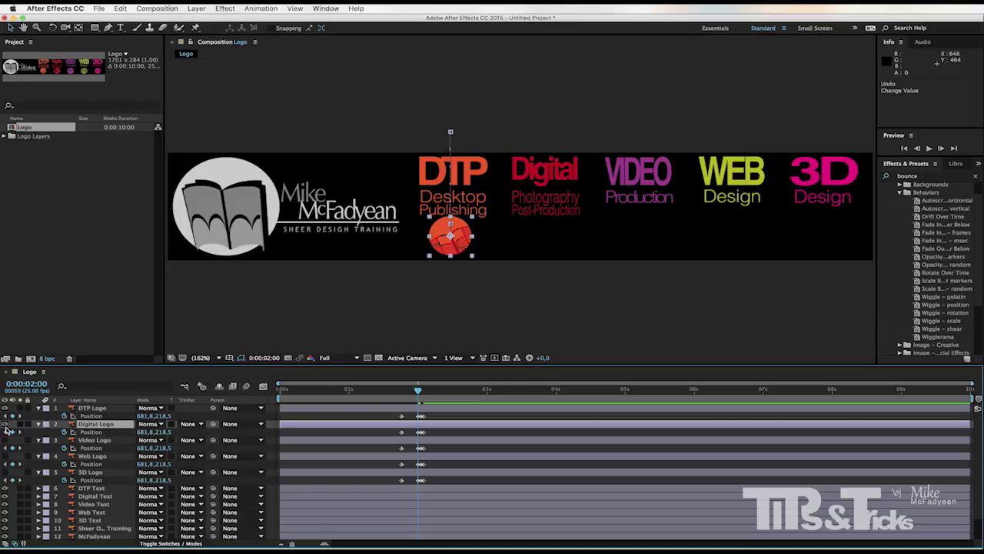
pyautogui.click(6, 409)
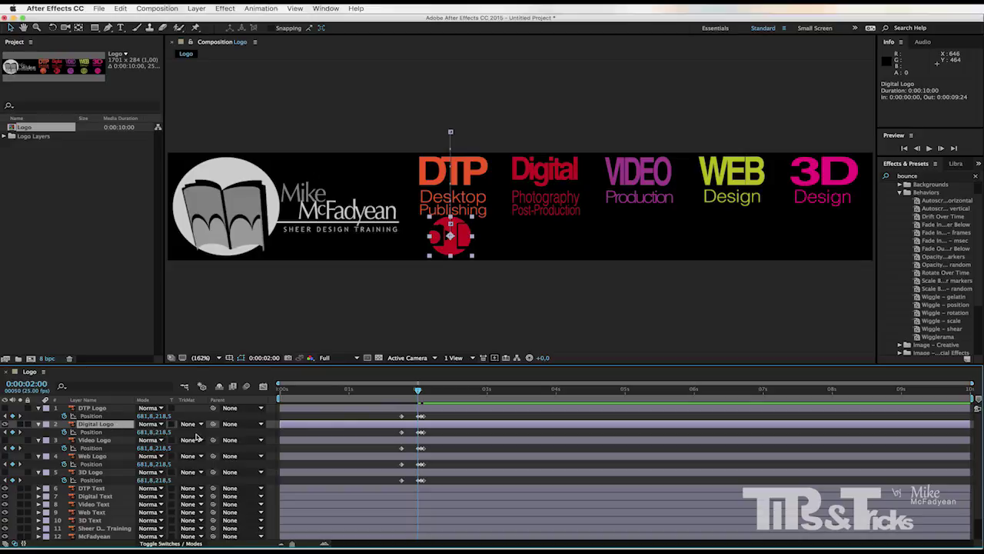
pyautogui.click(97, 434)
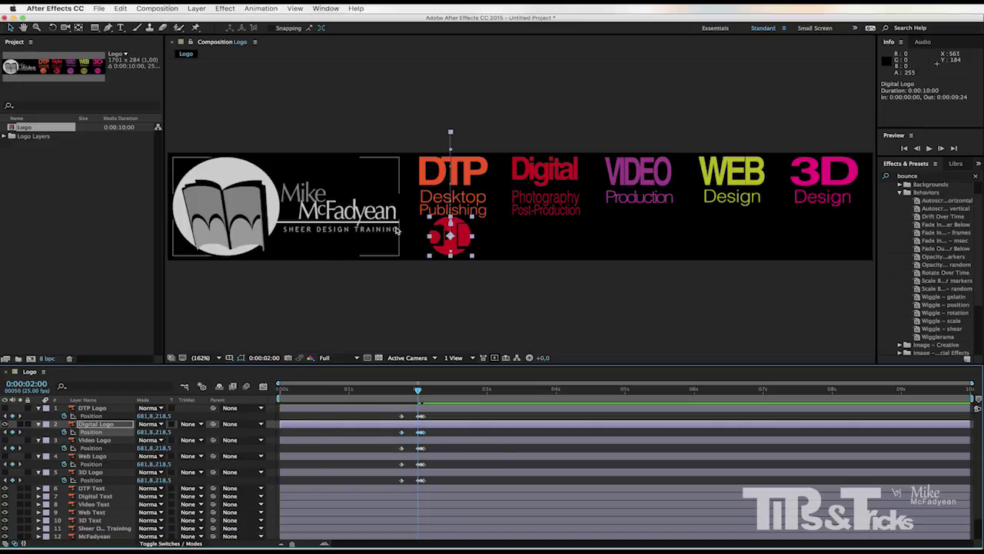
pyautogui.moveTo(454, 248); pyautogui.dragTo(551, 248)
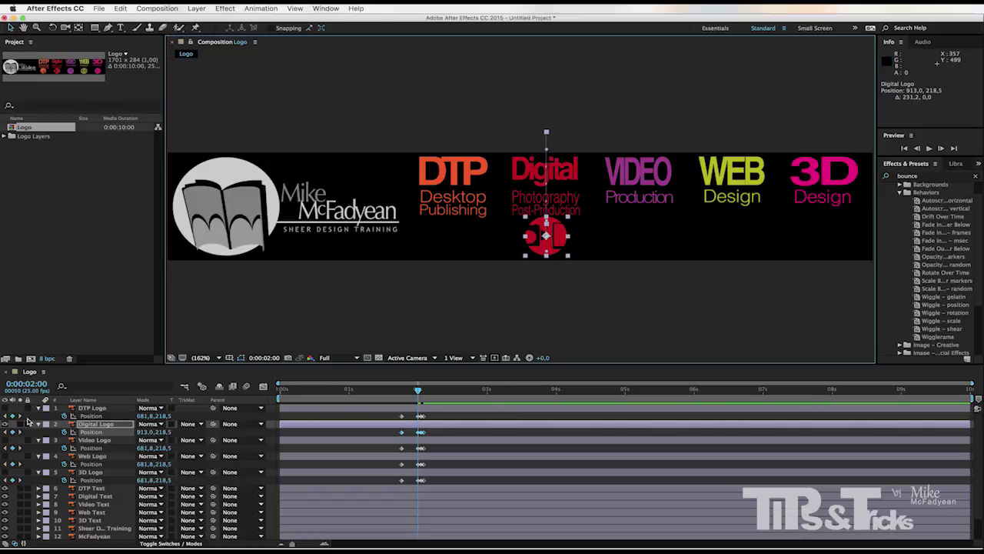
pyautogui.click(5, 424)
pyautogui.click(4, 440)
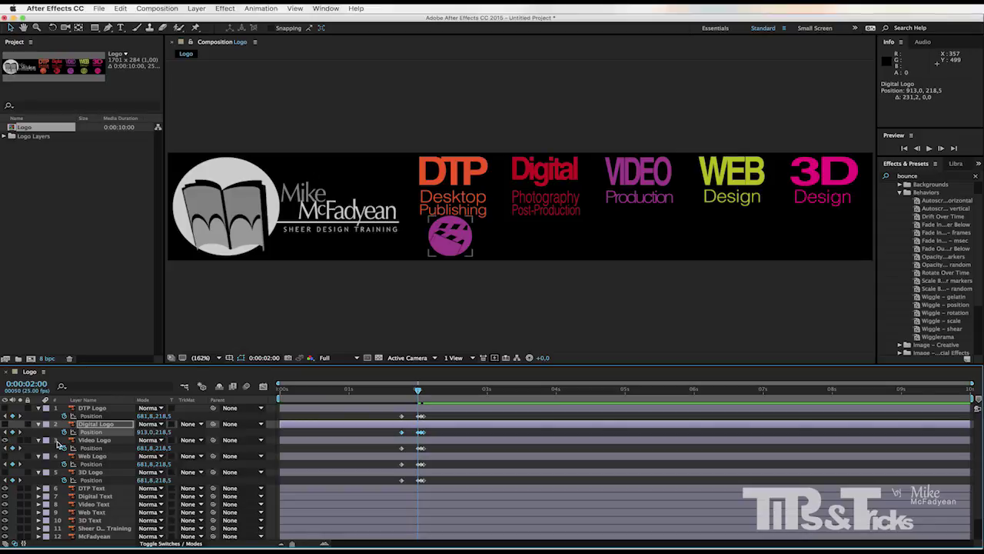
pyautogui.click(92, 442)
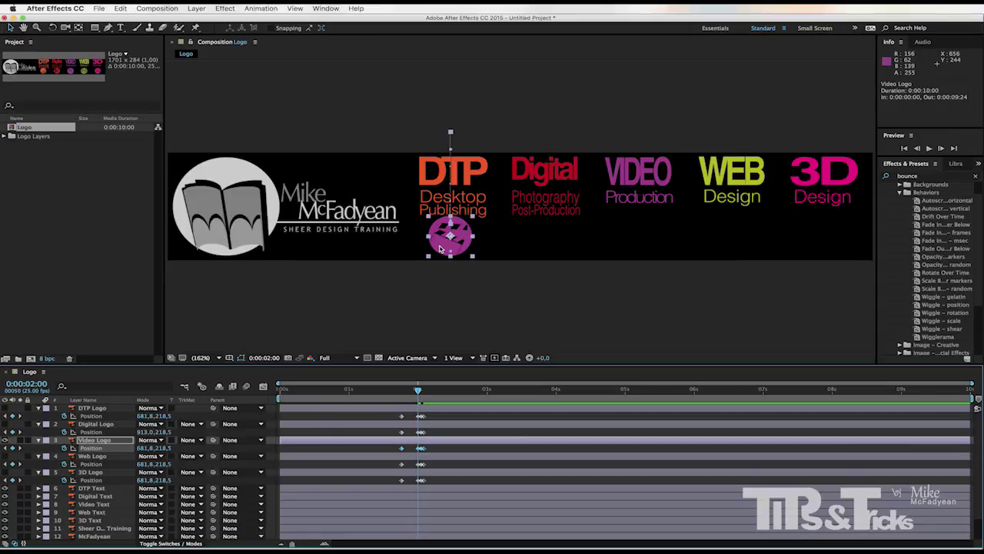
pyautogui.moveTo(441, 248); pyautogui.dragTo(628, 252)
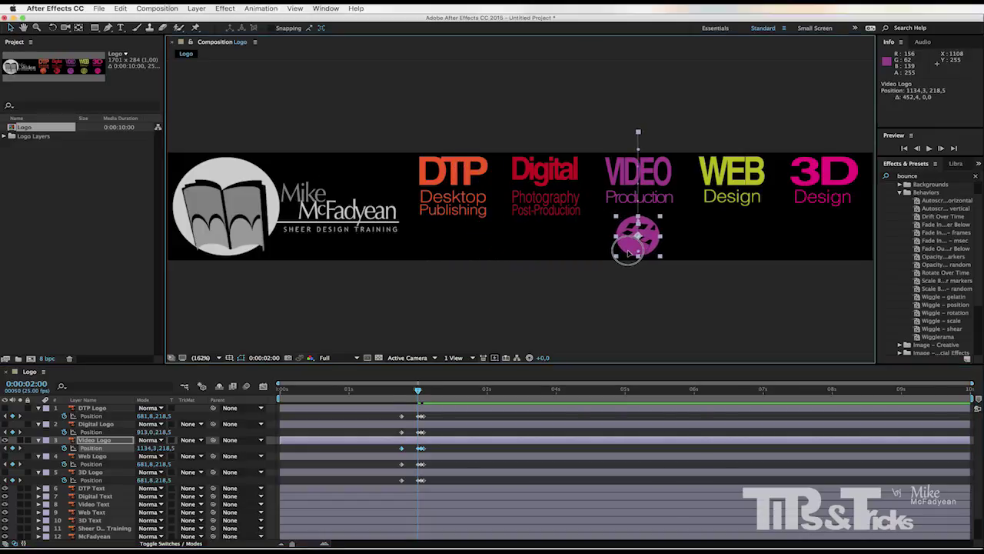
pyautogui.click(5, 440)
# Step: Move the yellow Web and pink 3D icons under their titles, then re-show DTP, Digital and Video
pyautogui.click(95, 465)
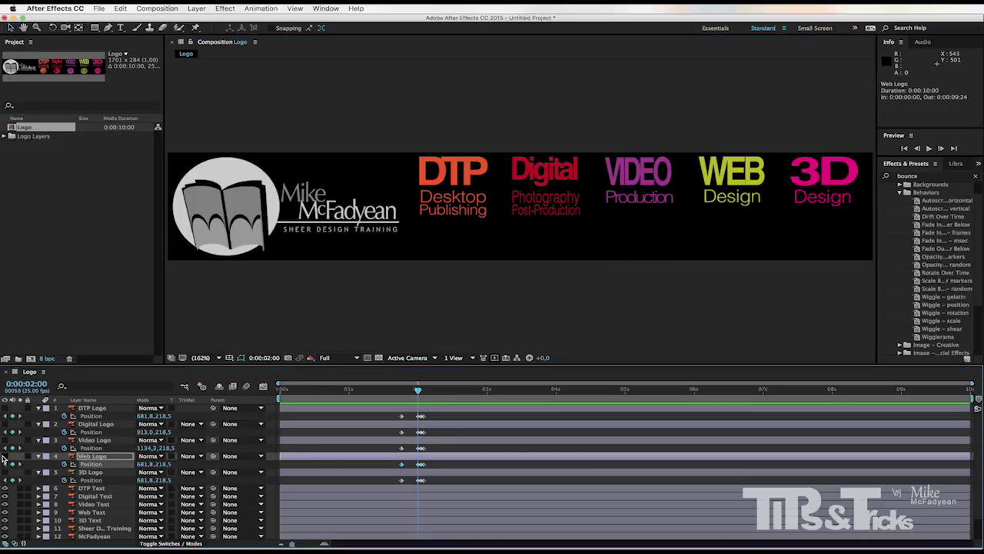
pyautogui.click(4, 456)
pyautogui.moveTo(445, 238); pyautogui.dragTo(727, 244)
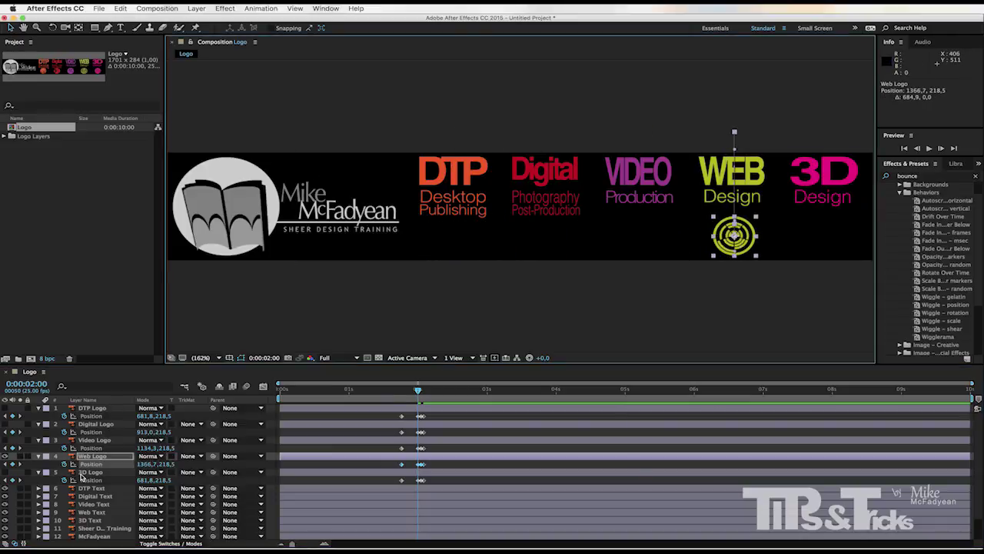
pyautogui.click(86, 472)
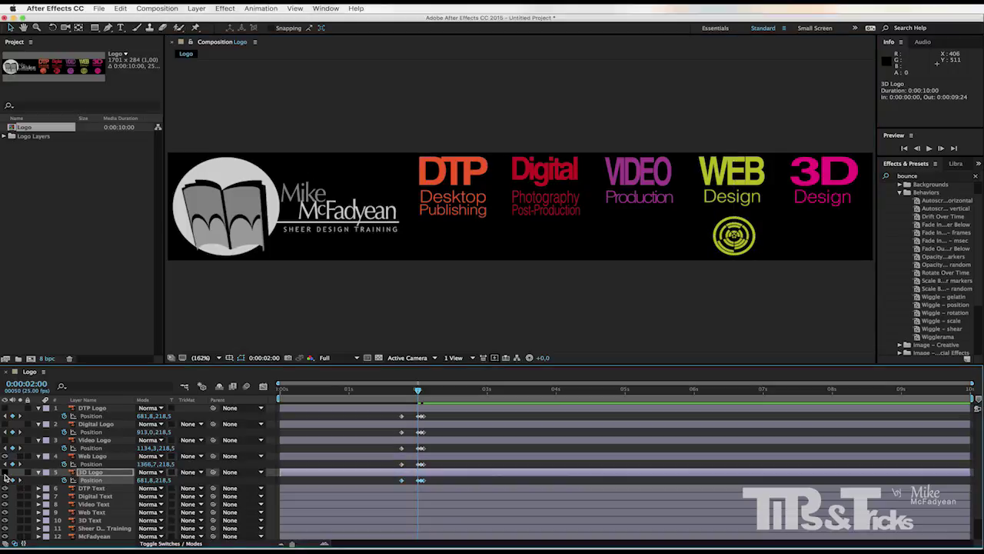
pyautogui.moveTo(442, 249); pyautogui.dragTo(814, 248)
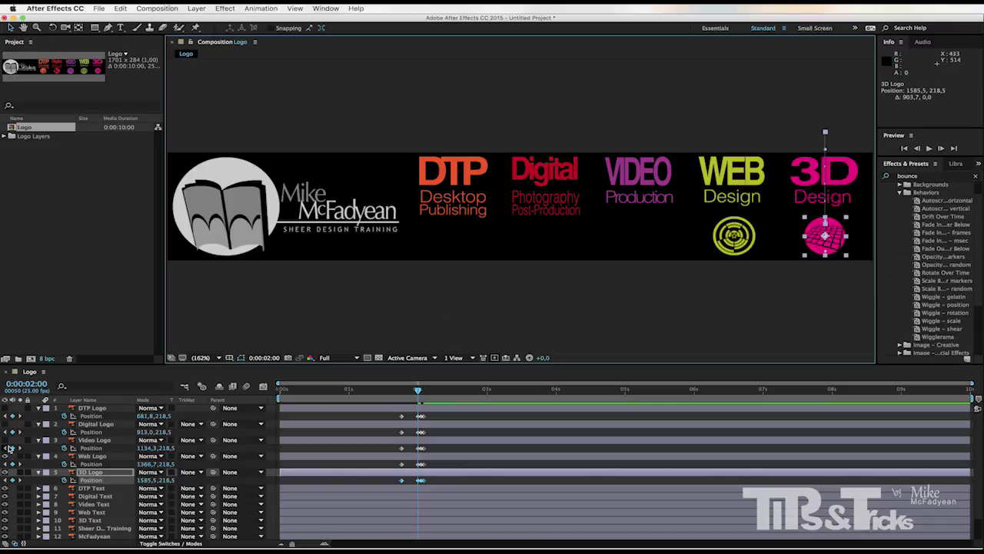
pyautogui.moveTo(5, 440); pyautogui.dragTo(6, 409)
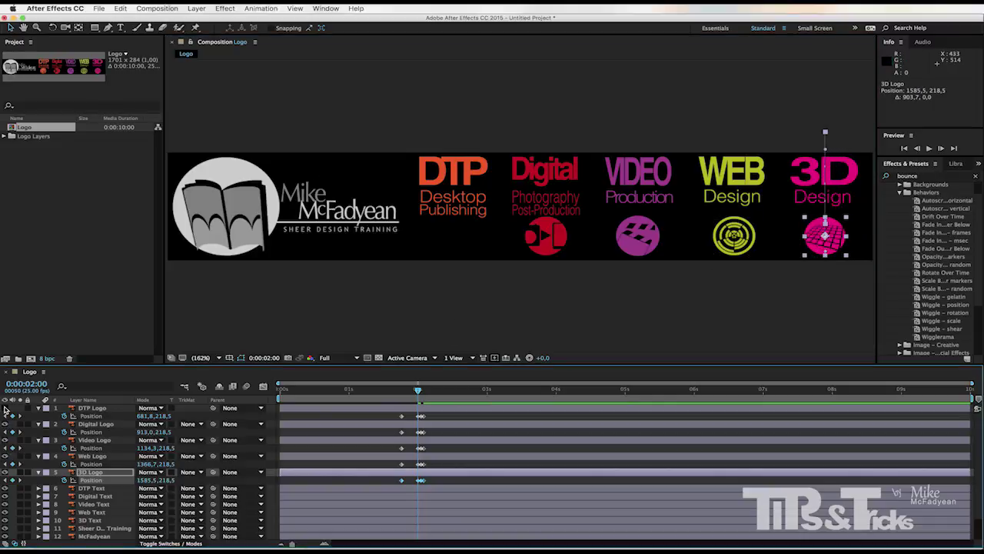
pyautogui.moveTo(417, 392)
pyautogui.mouseDown()
pyautogui.moveTo(395, 392)
pyautogui.moveTo(442, 396)
pyautogui.moveTo(398, 394)
pyautogui.mouseUp()
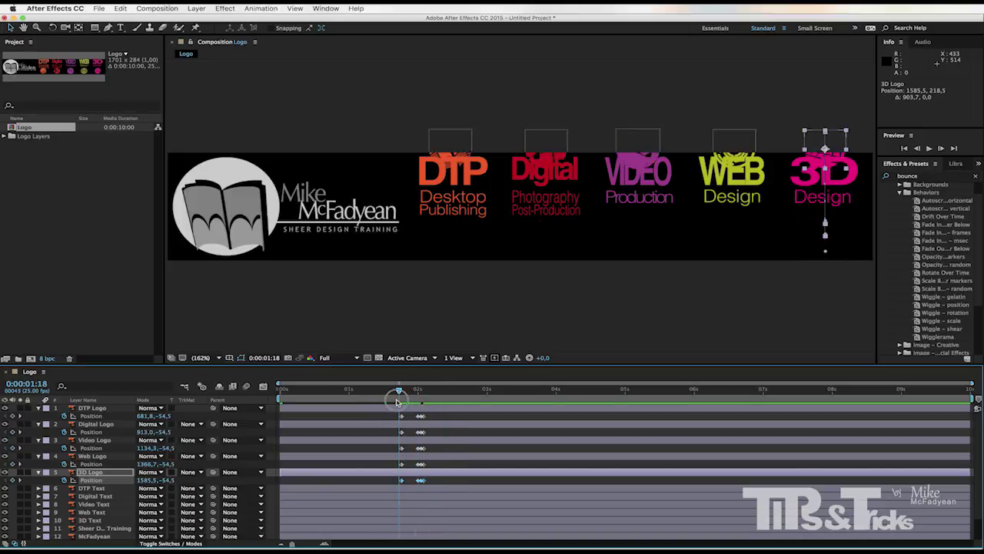
# Step: Stagger the bounces: Digital and Video slightly later, Web later, 3D earlier, then preview
pyautogui.press('space')
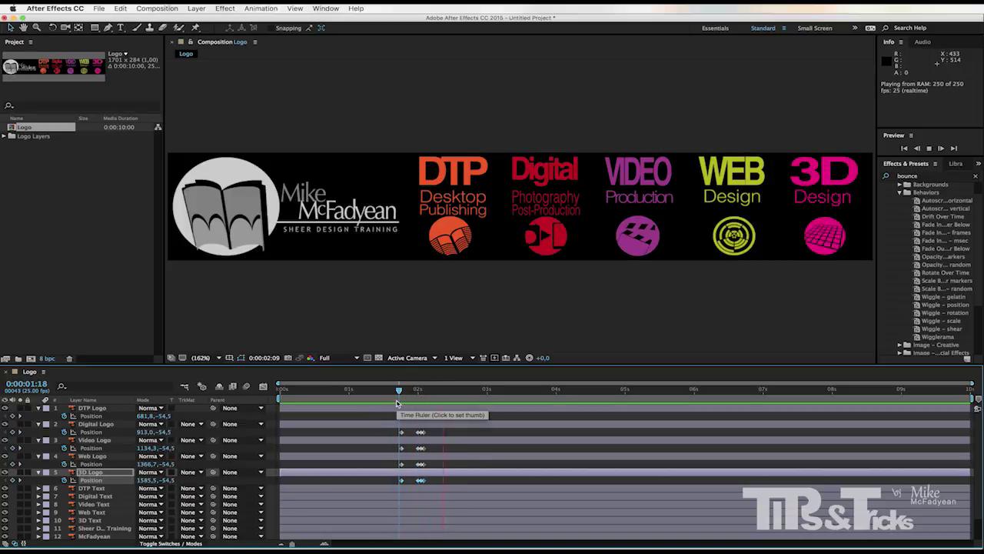
pyautogui.press('space')
pyautogui.moveTo(433, 390); pyautogui.dragTo(385, 394)
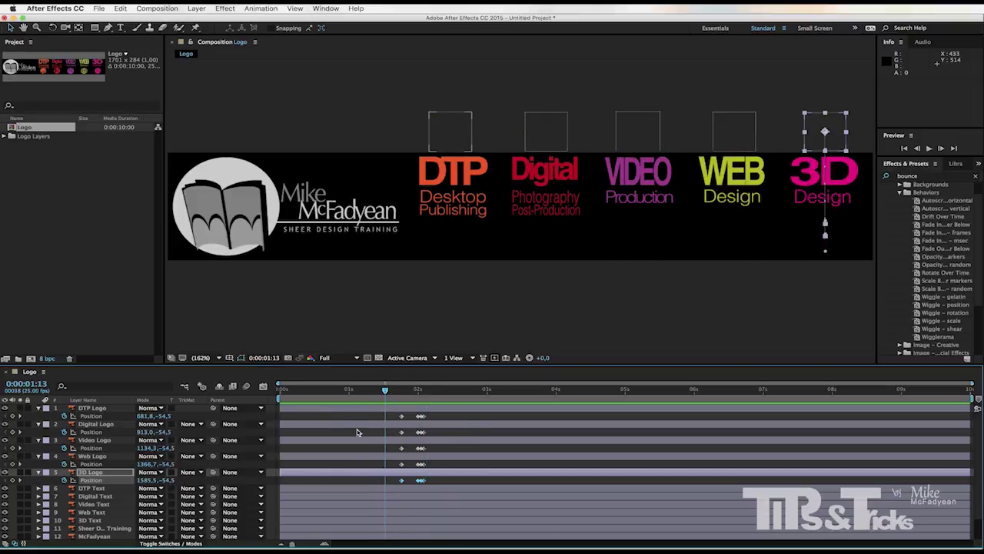
pyautogui.click(91, 431)
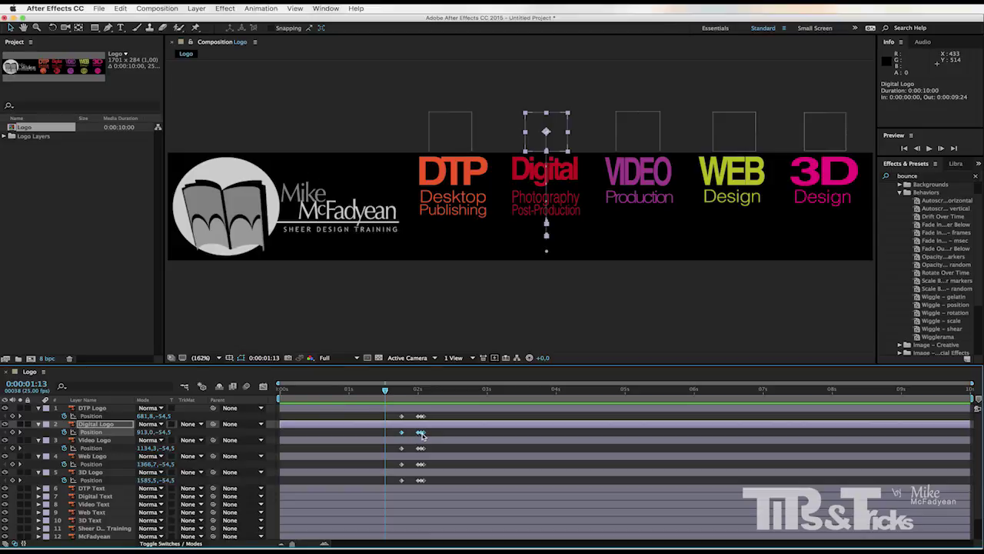
pyautogui.moveTo(423, 436); pyautogui.dragTo(429, 436)
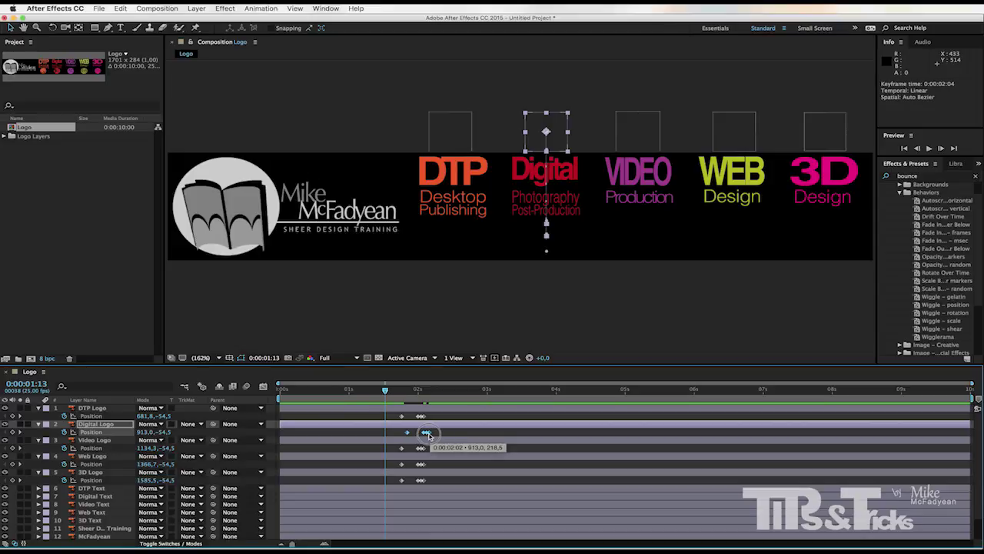
pyautogui.click(95, 448)
pyautogui.moveTo(420, 450); pyautogui.dragTo(423, 449)
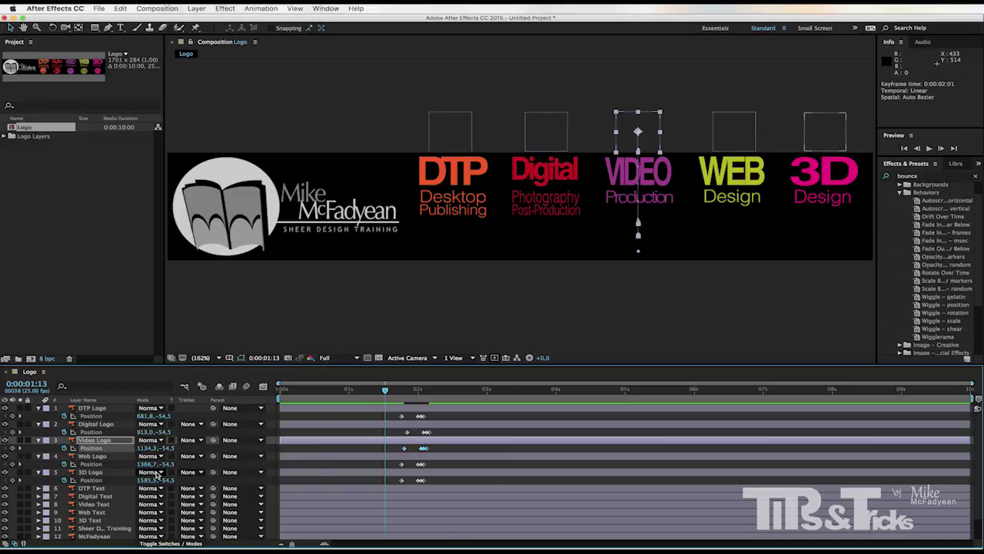
pyautogui.click(96, 464)
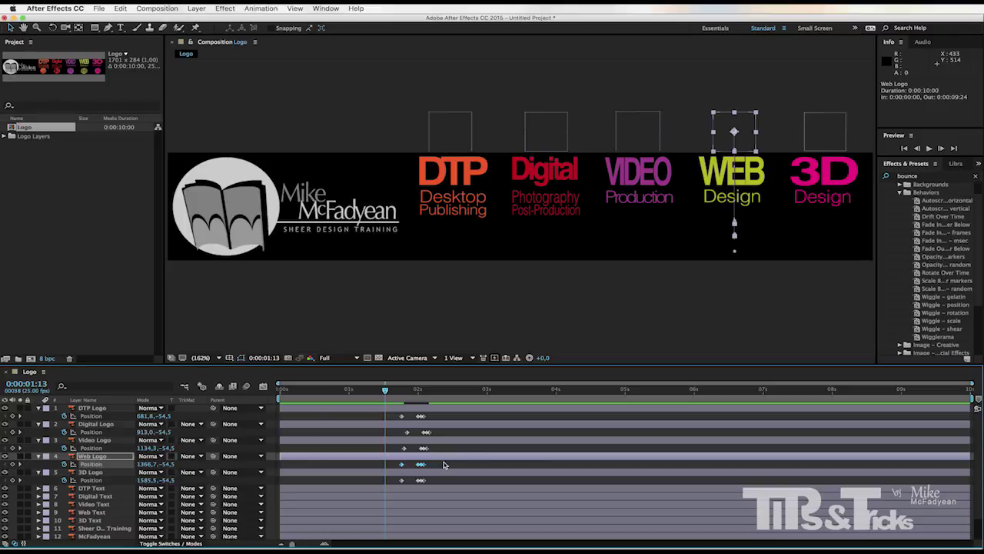
pyautogui.moveTo(422, 467)
pyautogui.mouseDown()
pyautogui.moveTo(435, 466)
pyautogui.moveTo(414, 481)
pyautogui.mouseUp()
pyautogui.click(115, 480)
pyautogui.moveTo(390, 394); pyautogui.dragTo(351, 396)
pyautogui.press('space')
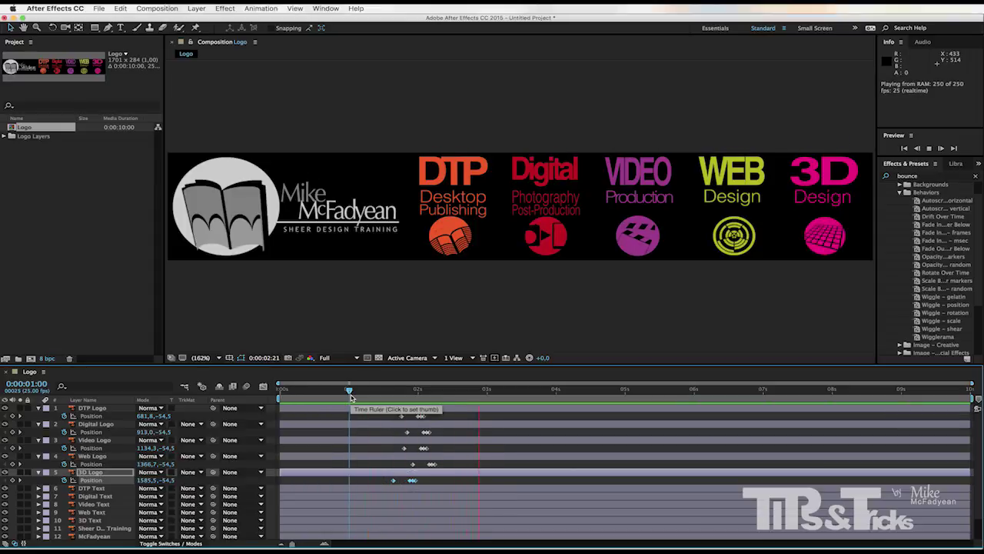
pyautogui.click(347, 392)
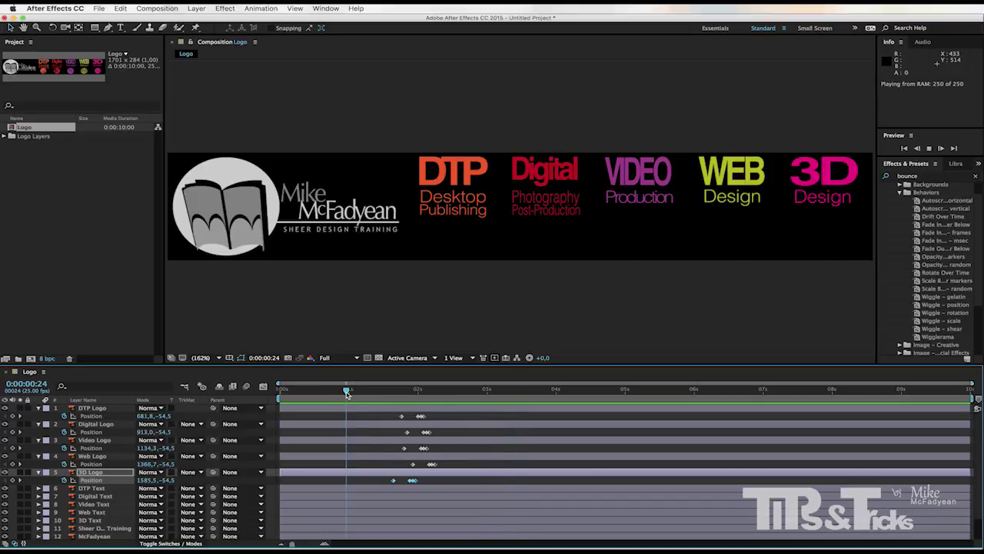
pyautogui.press('space')
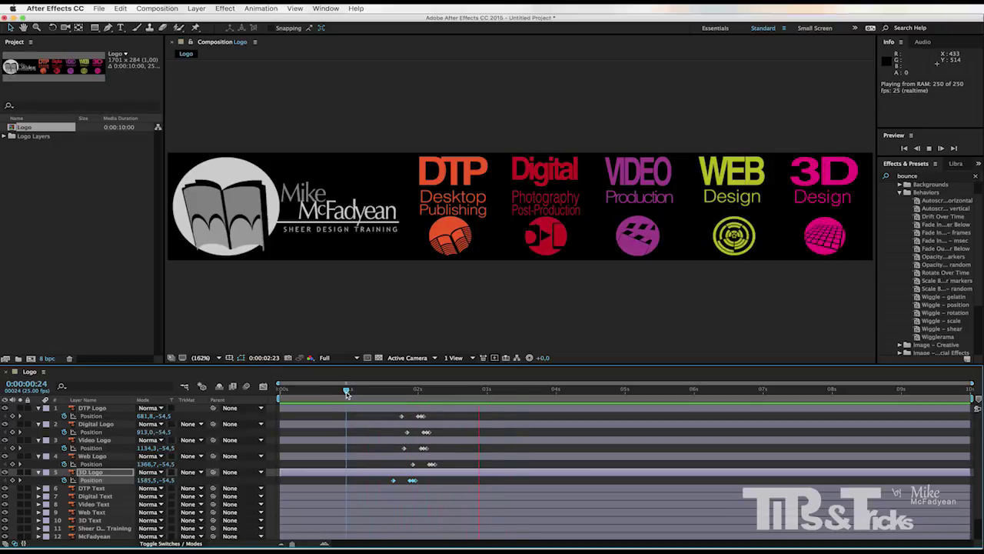
pyautogui.press('space')
pyautogui.moveTo(400, 393); pyautogui.dragTo(432, 415)
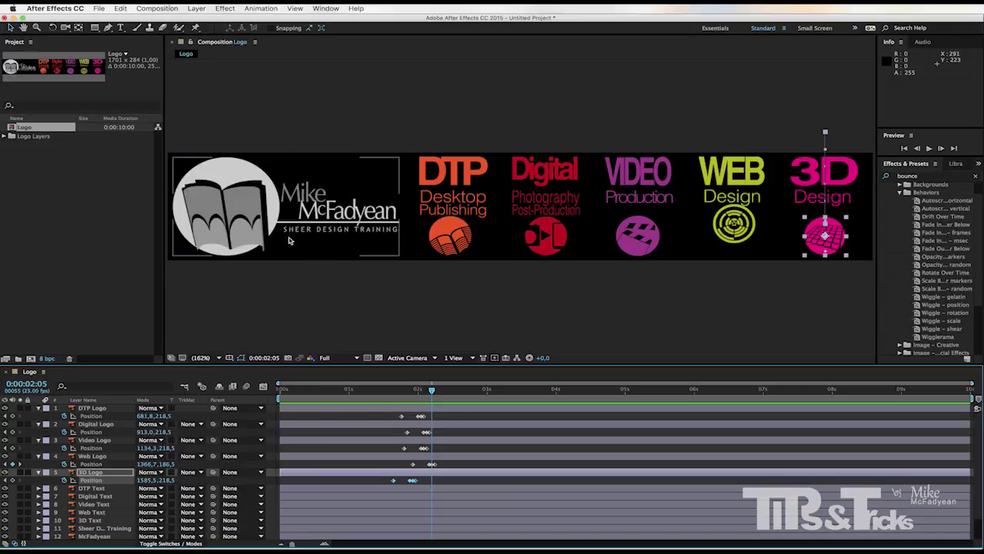
# Step: Keyframe the Graphics layer's Scale to grow from 0% at 2 seconds up to 100%
pyautogui.click(243, 205)
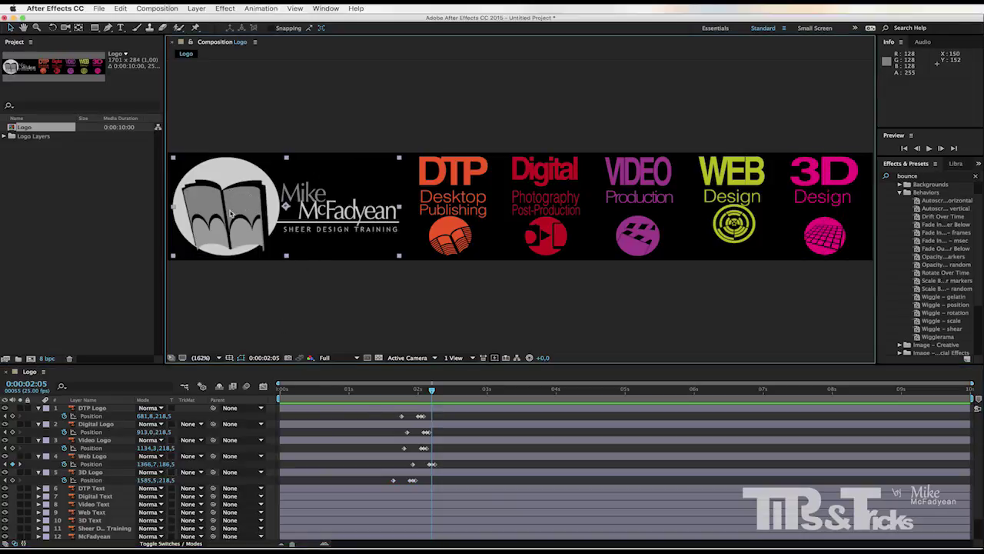
pyautogui.scroll(-2, 141, 485)
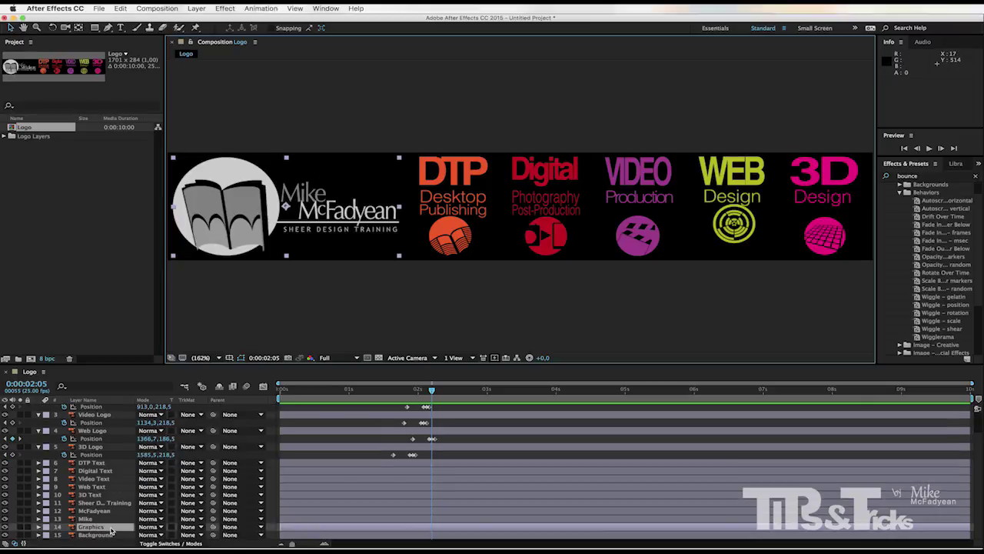
pyautogui.press('s')
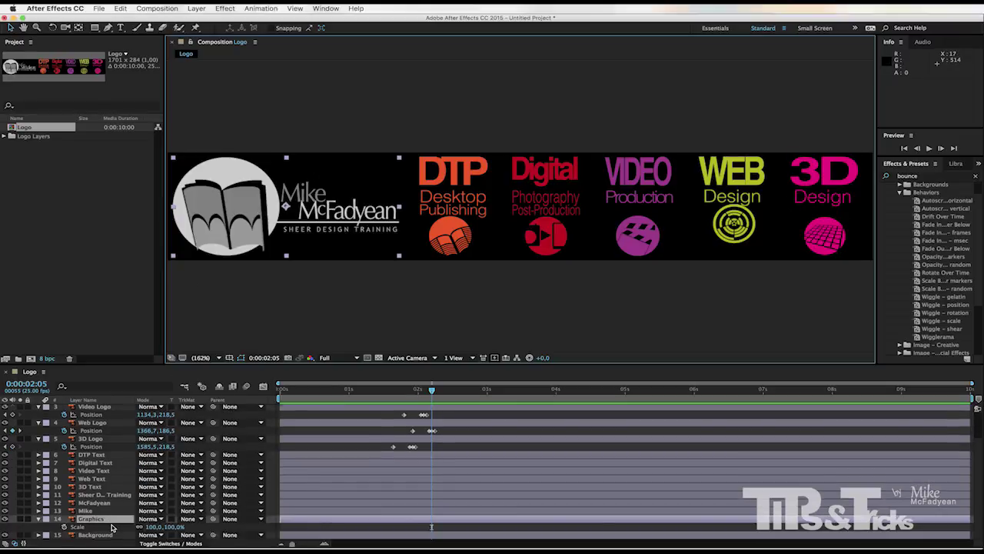
pyautogui.click(65, 526)
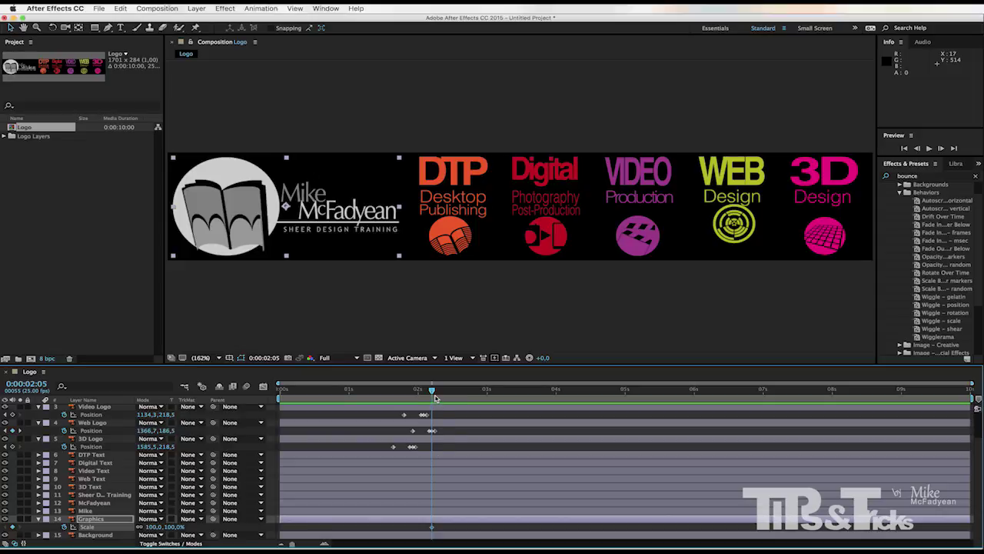
pyautogui.moveTo(432, 393); pyautogui.dragTo(417, 397)
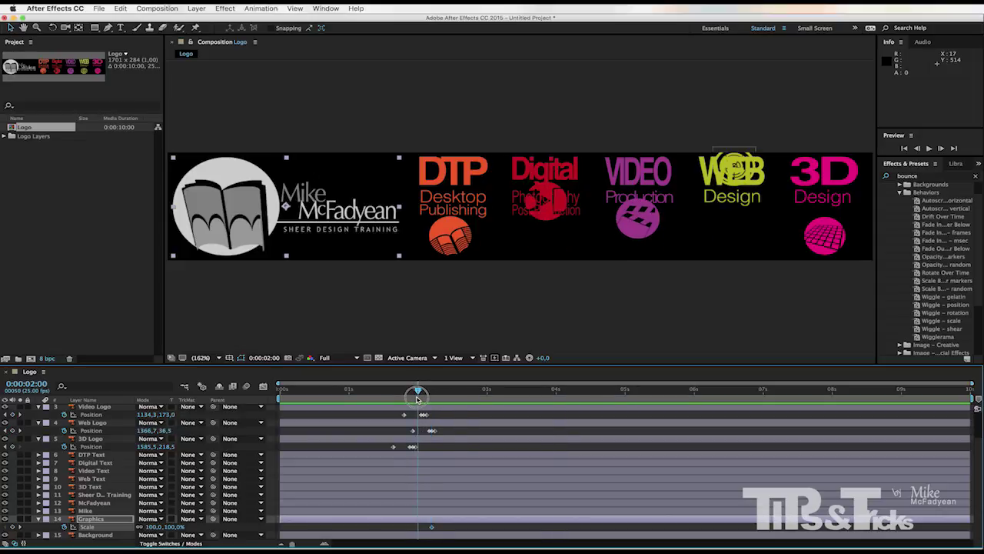
pyautogui.click(154, 527)
pyautogui.write('0')
pyautogui.press('Return')
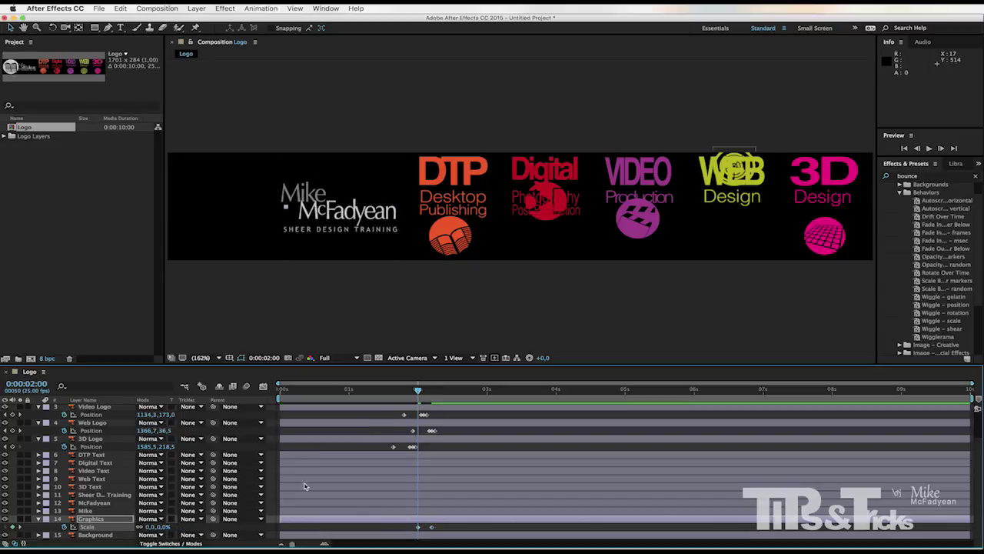
pyautogui.moveTo(418, 392); pyautogui.dragTo(432, 393)
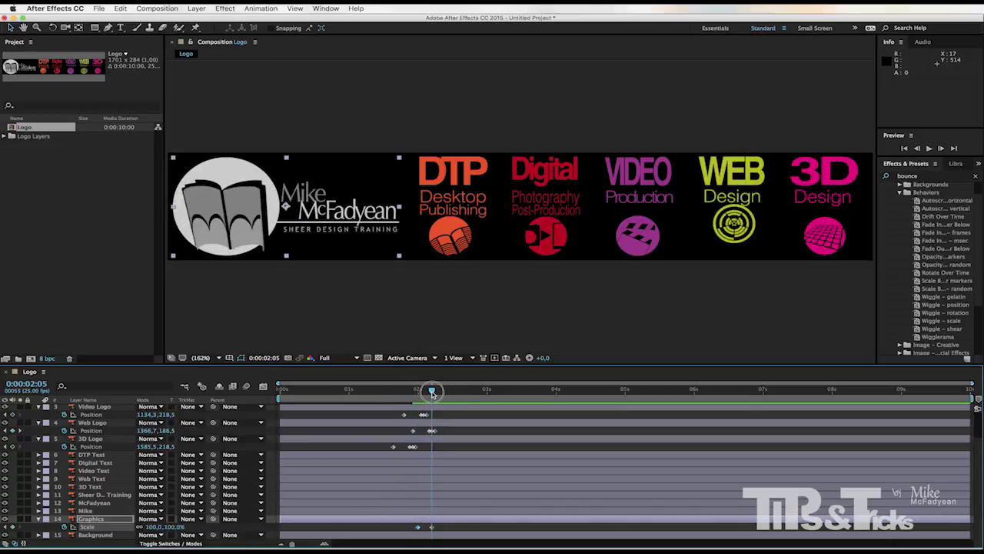
# Step: Add a 118% Scale keyframe at 0:00:02:06 and paste the 100% keyframe at 0:00:02:07
pyautogui.moveTo(432, 393); pyautogui.dragTo(436, 394)
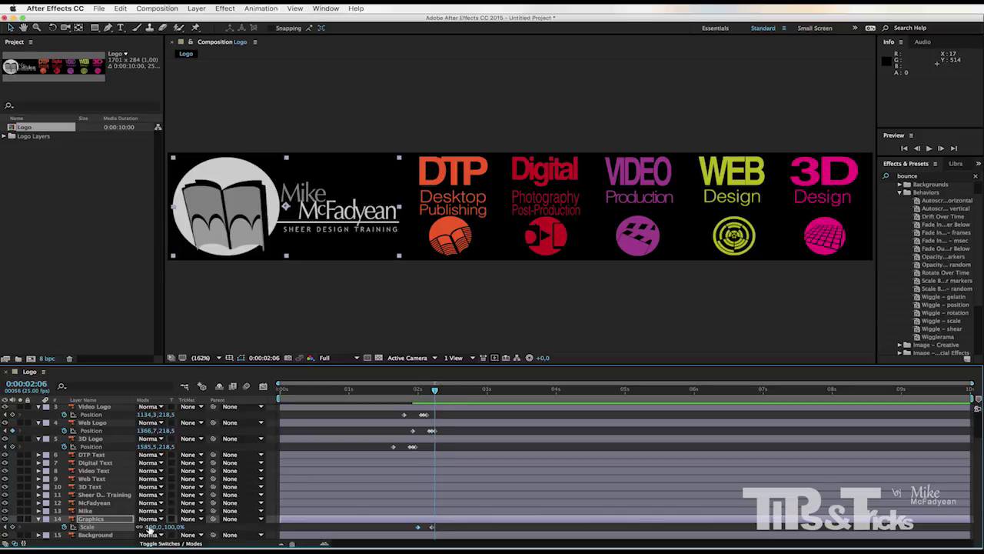
pyautogui.moveTo(151, 529); pyautogui.dragTo(159, 529)
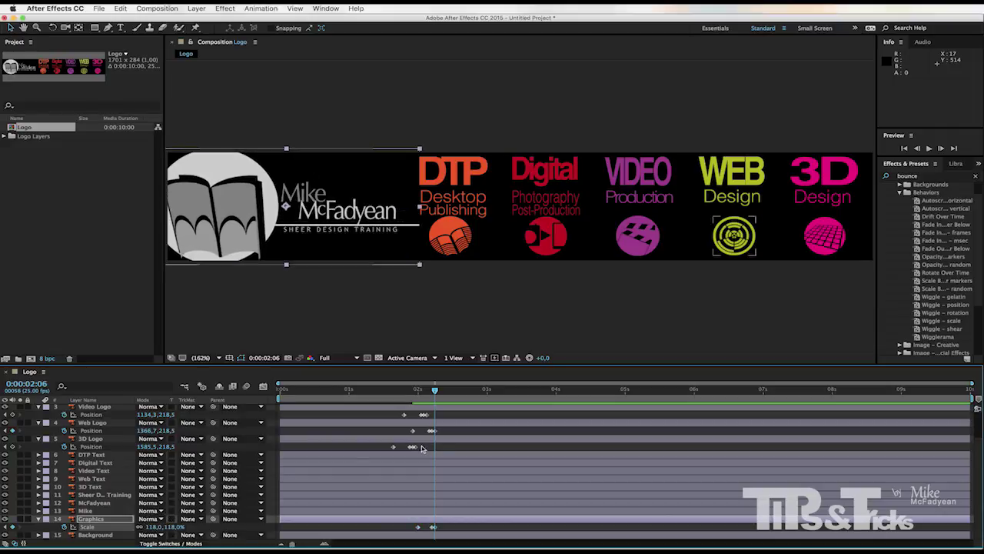
pyautogui.press('=')
pyautogui.press('=')
pyautogui.press('=')
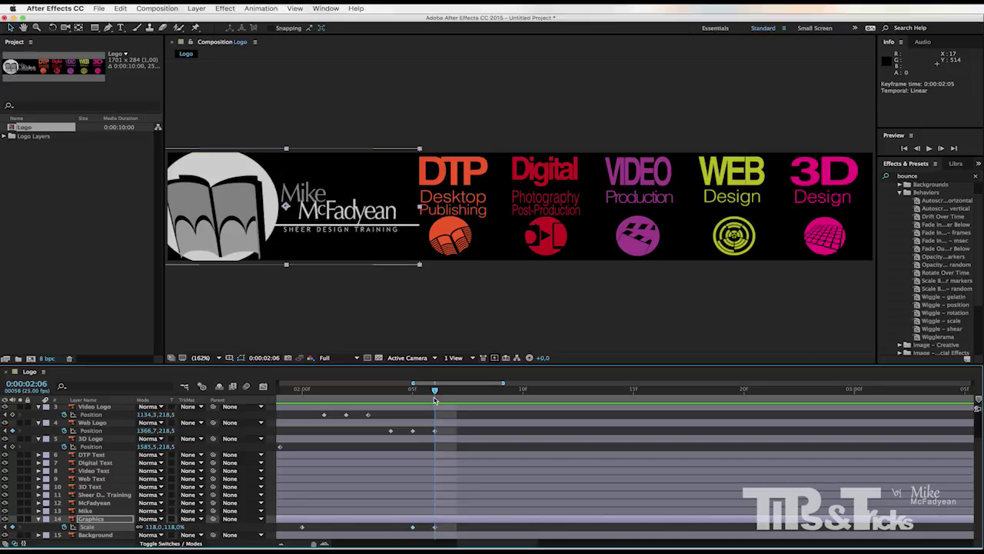
pyautogui.click(416, 389)
pyautogui.moveTo(415, 393); pyautogui.dragTo(433, 393)
pyautogui.press('super+c')
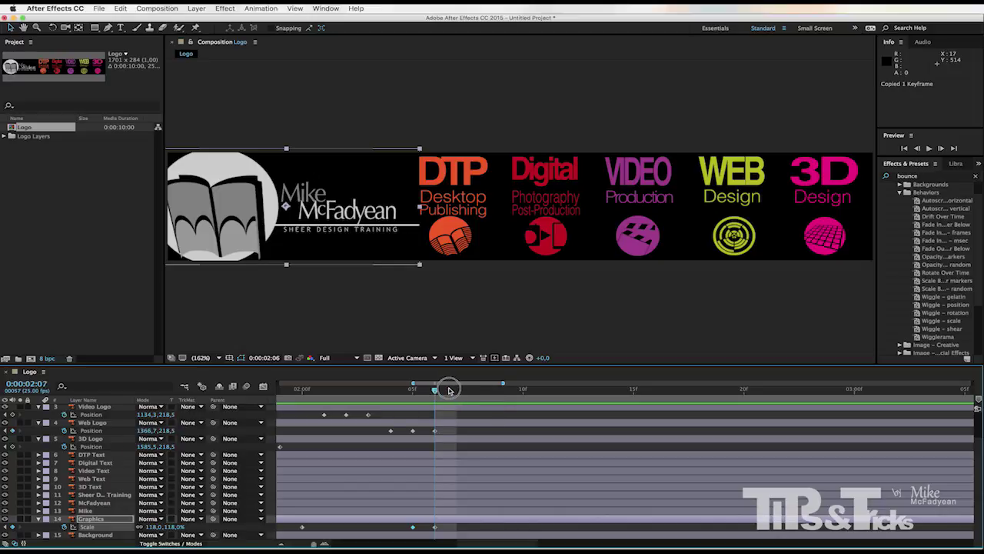
pyautogui.moveTo(436, 389); pyautogui.dragTo(455, 391)
pyautogui.press('super+v')
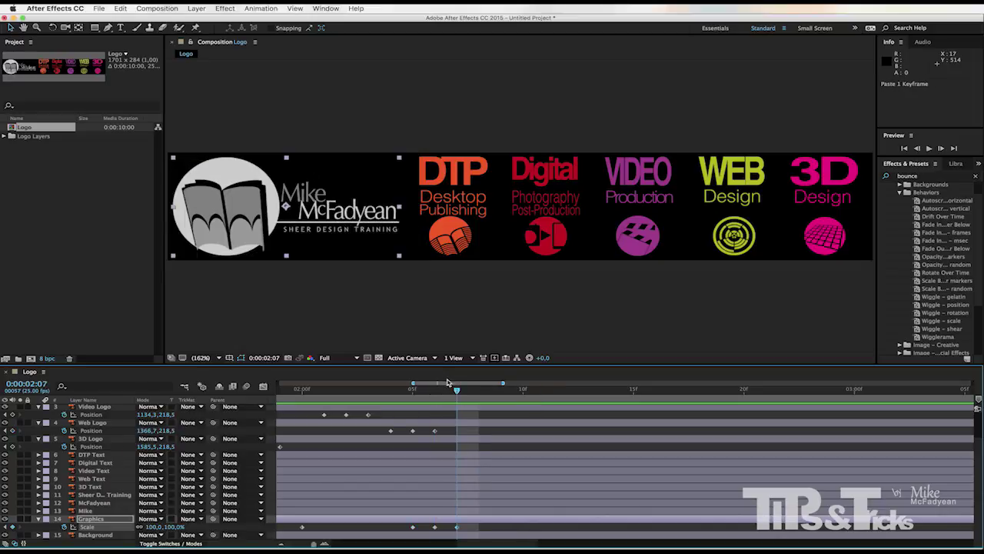
pyautogui.moveTo(413, 383); pyautogui.dragTo(372, 402)
pyautogui.press(';')
# Step: Preview the animation, then return the time to about two seconds
pyautogui.press('space')
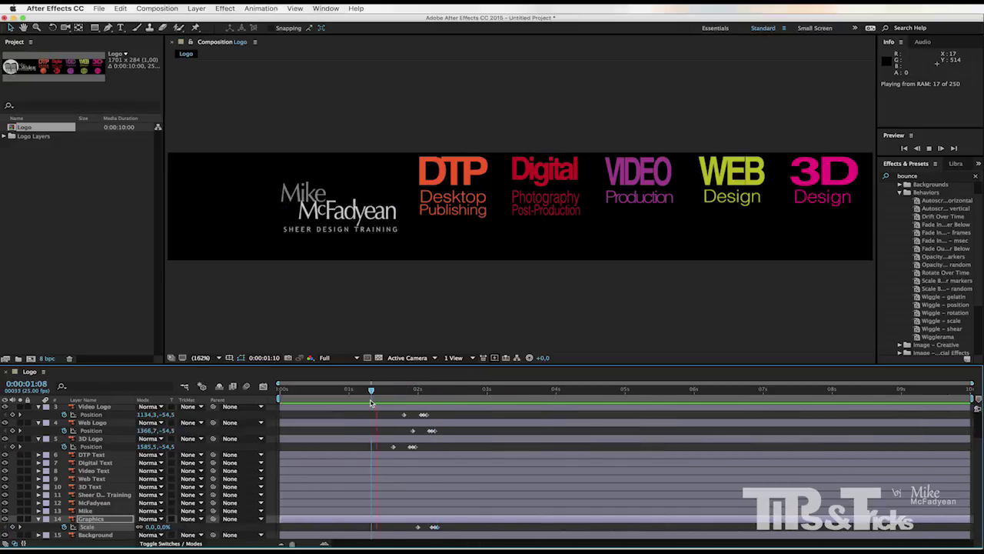
pyautogui.press('space')
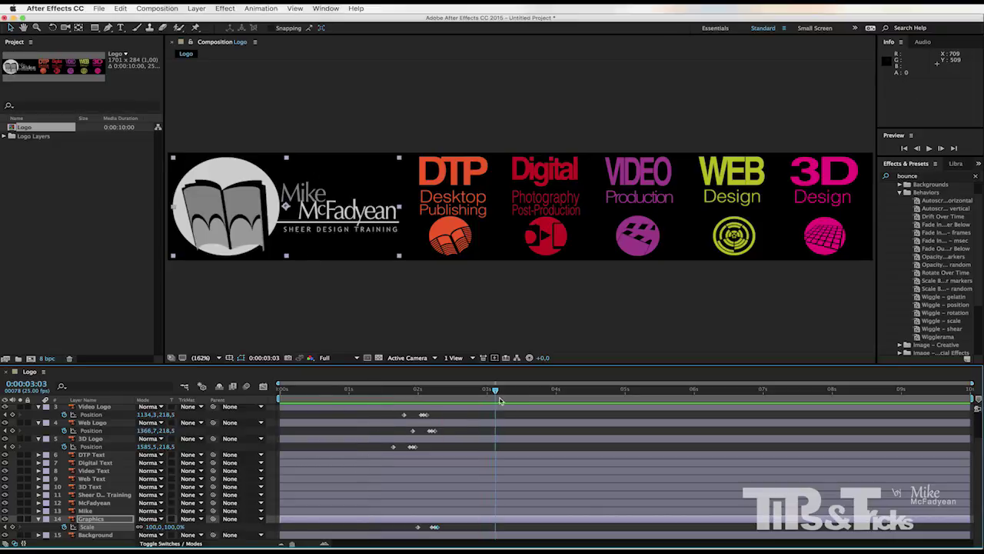
pyautogui.moveTo(495, 391); pyautogui.dragTo(438, 423)
# Step: Collapse the 3D, Web, Video, Digital and DTP Logo layers and the Graphics layer
pyautogui.click(38, 439)
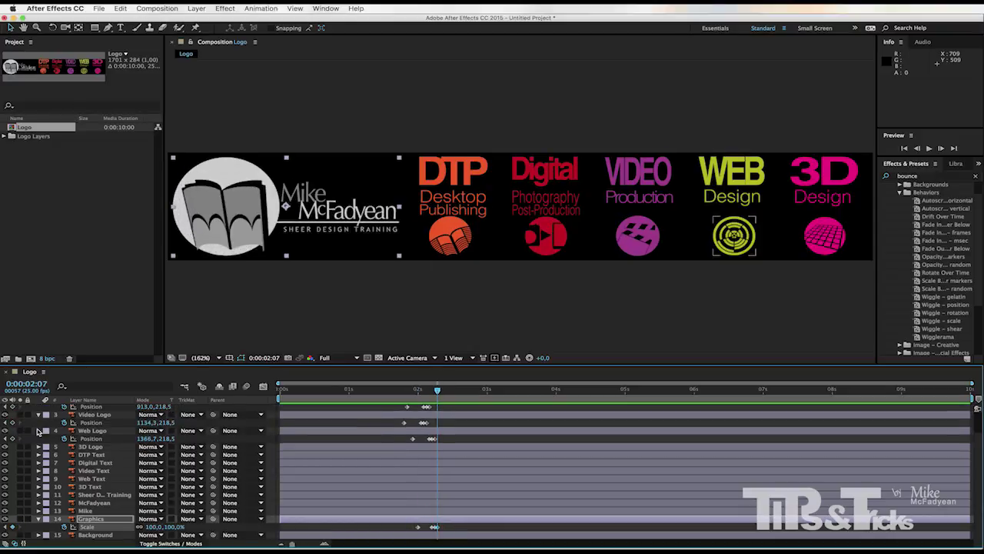
pyautogui.click(37, 430)
pyautogui.click(38, 415)
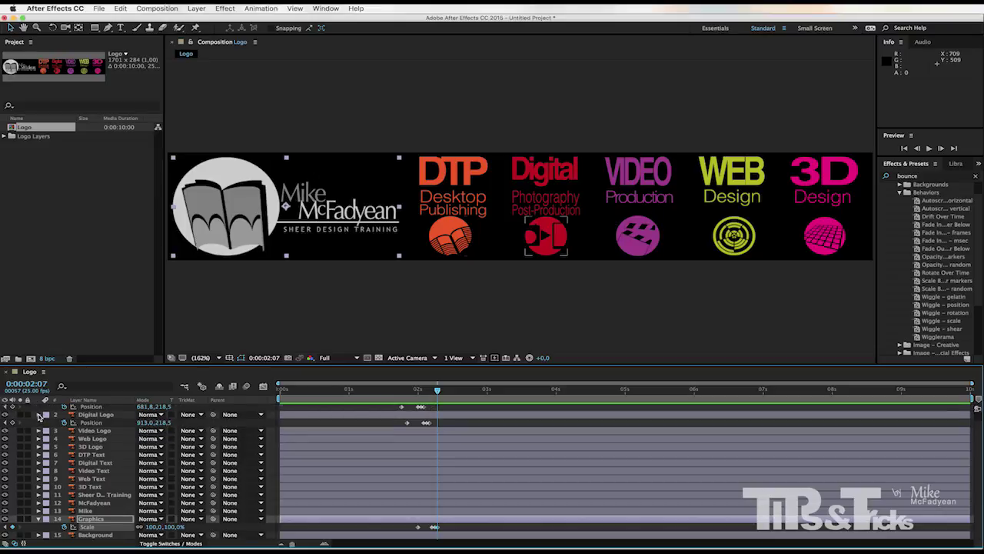
pyautogui.click(38, 414)
pyautogui.click(39, 407)
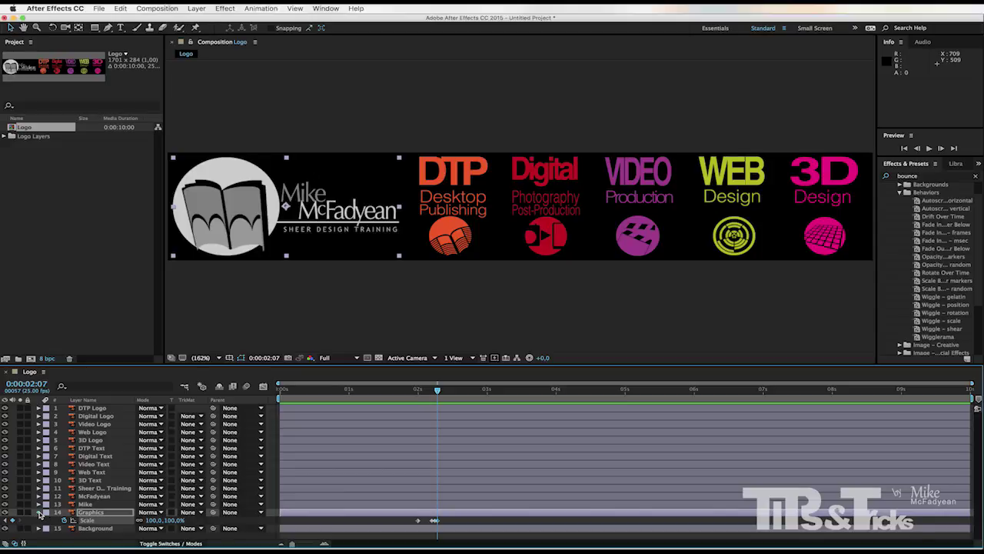
pyautogui.click(39, 512)
pyautogui.click(90, 504)
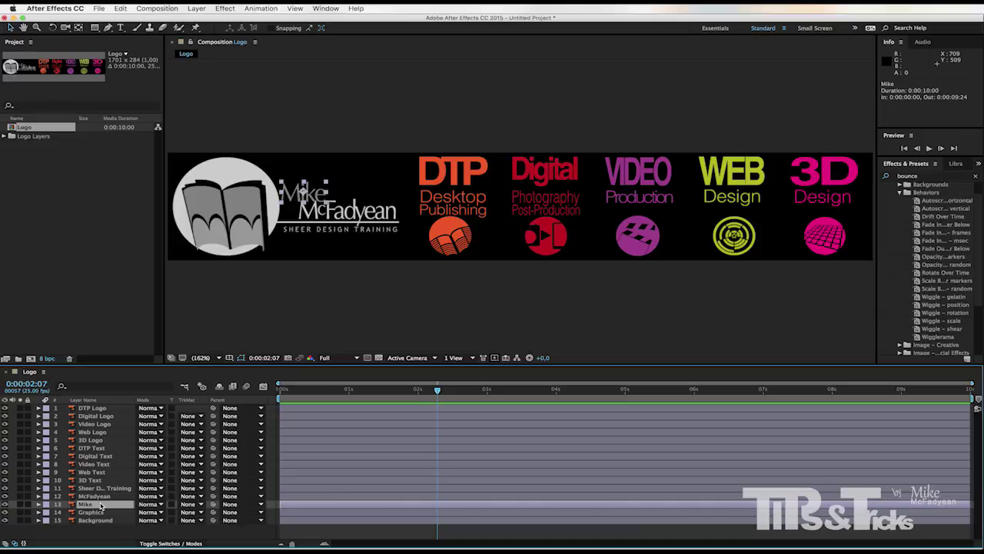
# Step: Set a 100% Opacity keyframe on the Mike layer at 0:00:02:10
pyautogui.moveTo(438, 389)
pyautogui.mouseDown()
pyautogui.moveTo(362, 396)
pyautogui.moveTo(446, 393)
pyautogui.mouseUp()
pyautogui.press('t')
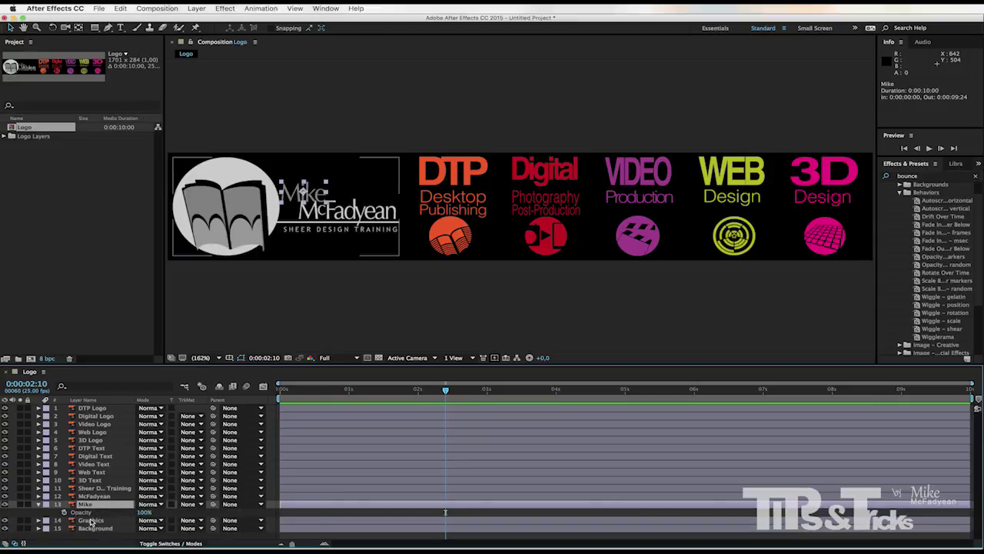
pyautogui.click(64, 513)
pyautogui.click(64, 513)
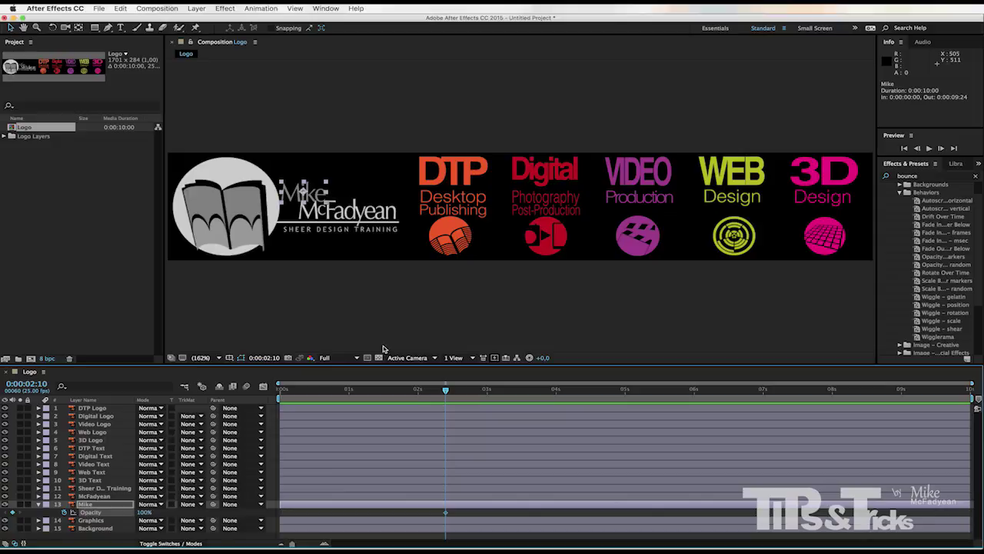
# Step: Lower Mike's Opacity to 0% at 0:00:02:02 and check the fade-in
pyautogui.click(446, 392)
pyautogui.moveTo(446, 391); pyautogui.dragTo(423, 402)
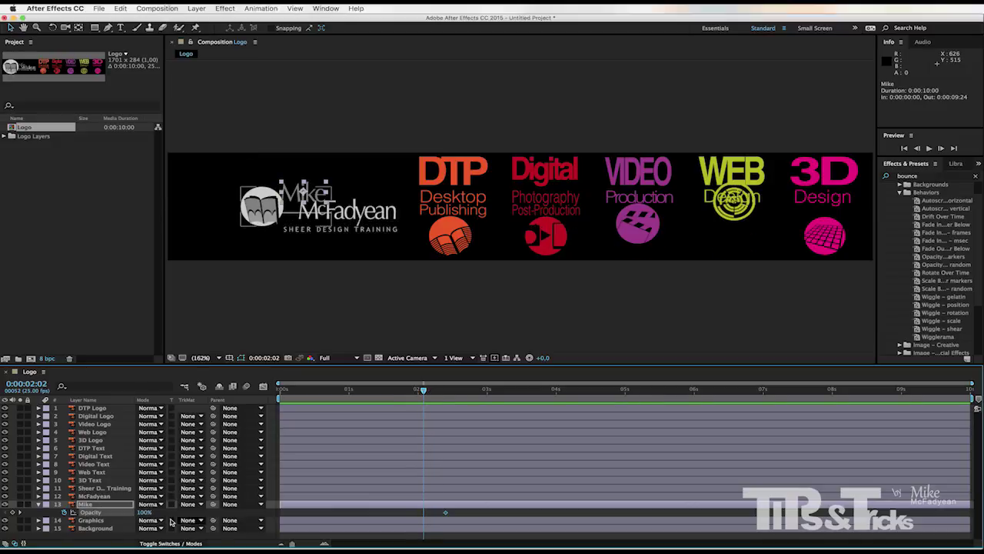
pyautogui.click(146, 513)
pyautogui.moveTo(146, 513); pyautogui.dragTo(31, 519)
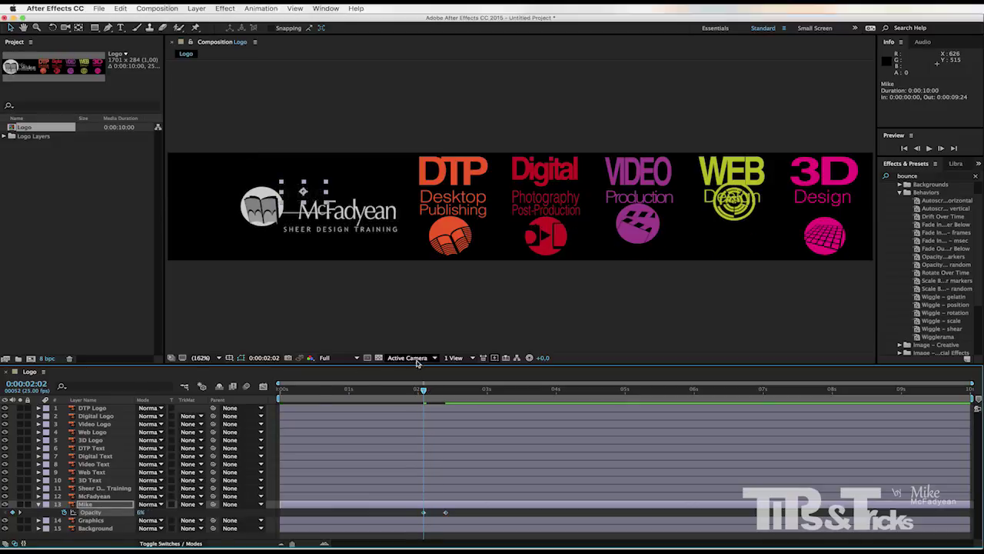
pyautogui.moveTo(426, 391); pyautogui.dragTo(447, 401)
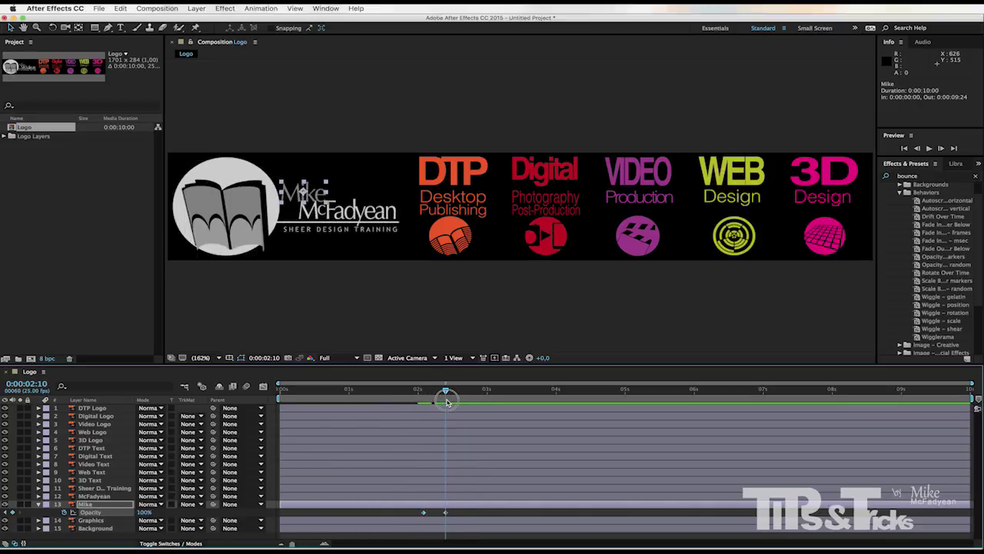
pyautogui.click(100, 506)
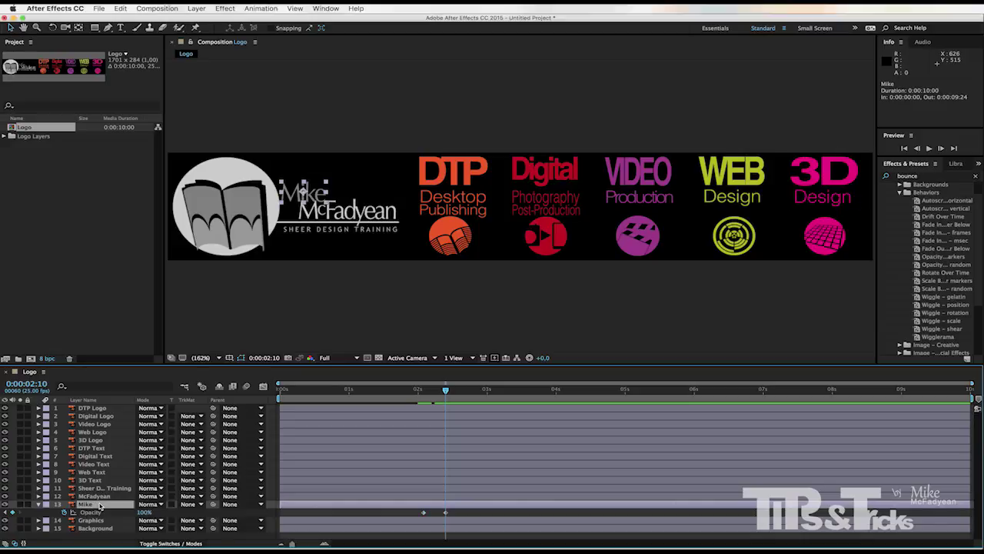
# Step: Apply CC Radial Fast Blur to the Mike layer with Amount 89
pyautogui.rightClick(100, 506)
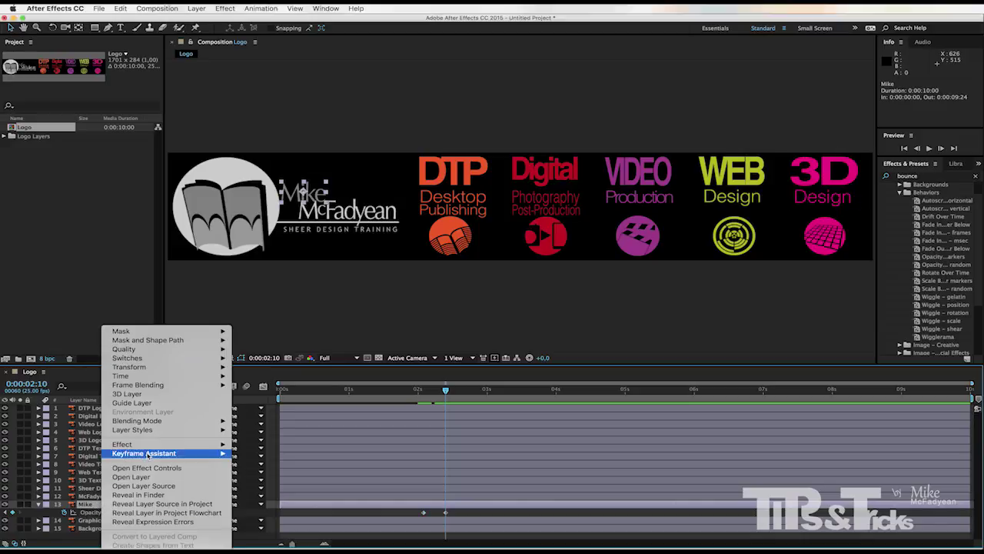
pyautogui.moveTo(157, 446)
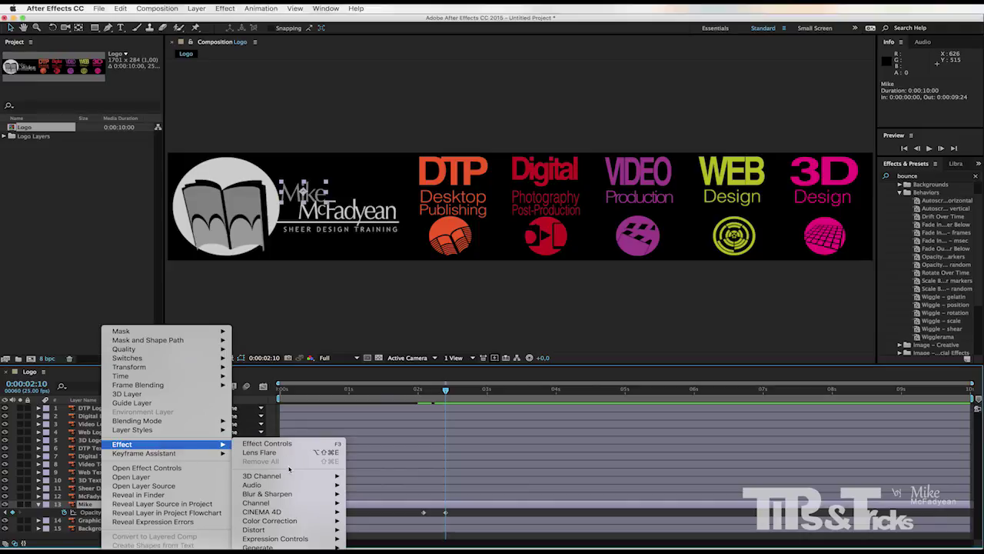
pyautogui.moveTo(298, 482)
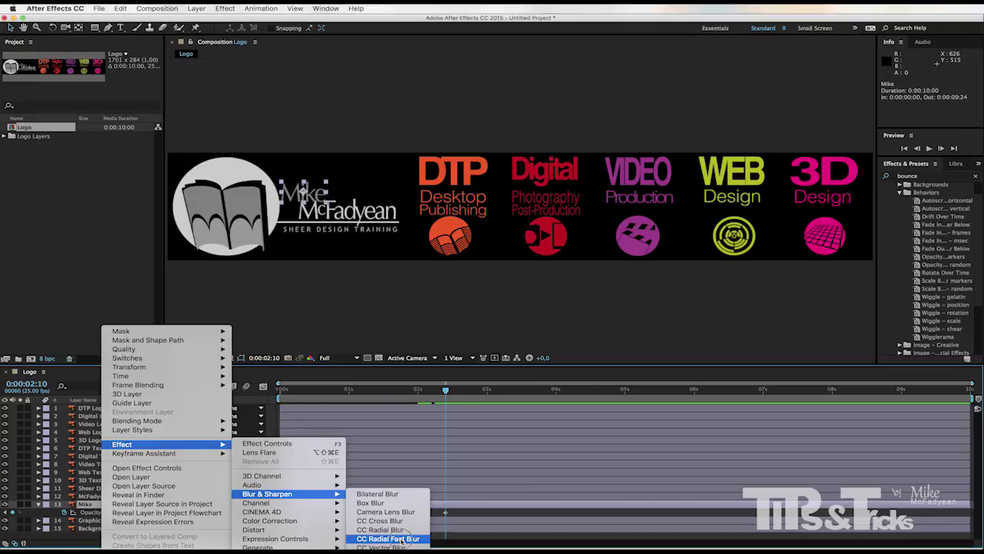
pyautogui.click(389, 534)
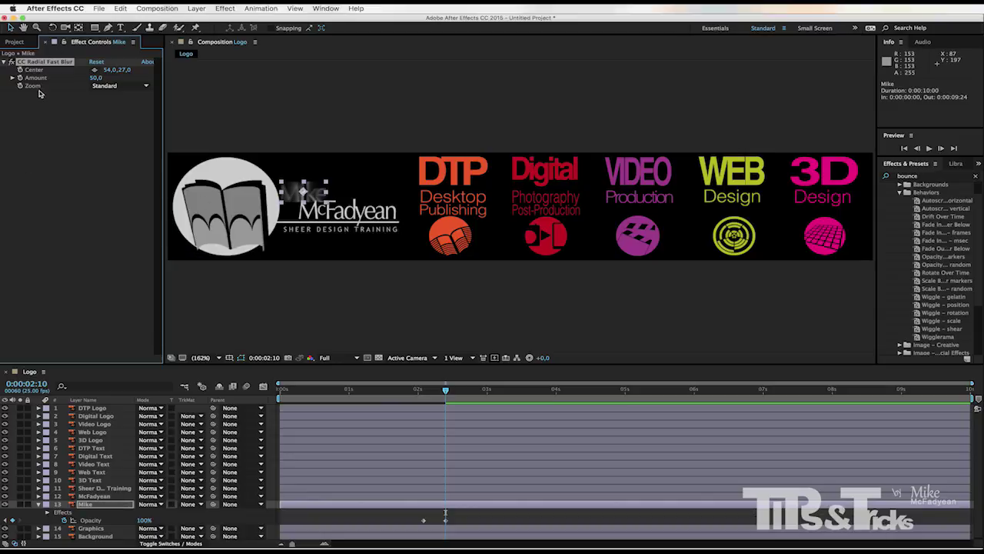
pyautogui.moveTo(92, 83); pyautogui.dragTo(122, 82)
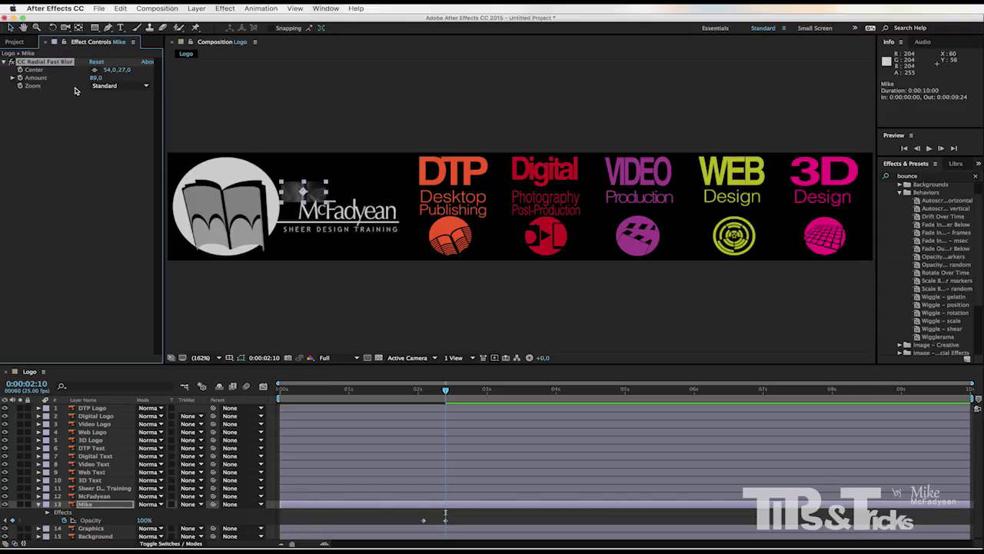
# Step: Add Grow Bounds to Mike above the radial blur, set to 664 pixels
pyautogui.click(101, 504)
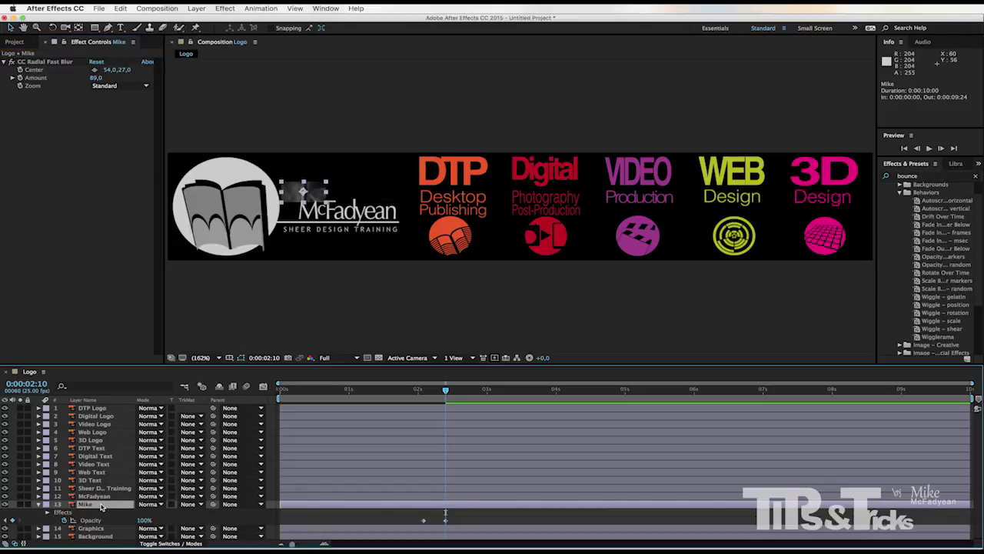
pyautogui.rightClick(100, 505)
pyautogui.moveTo(132, 446)
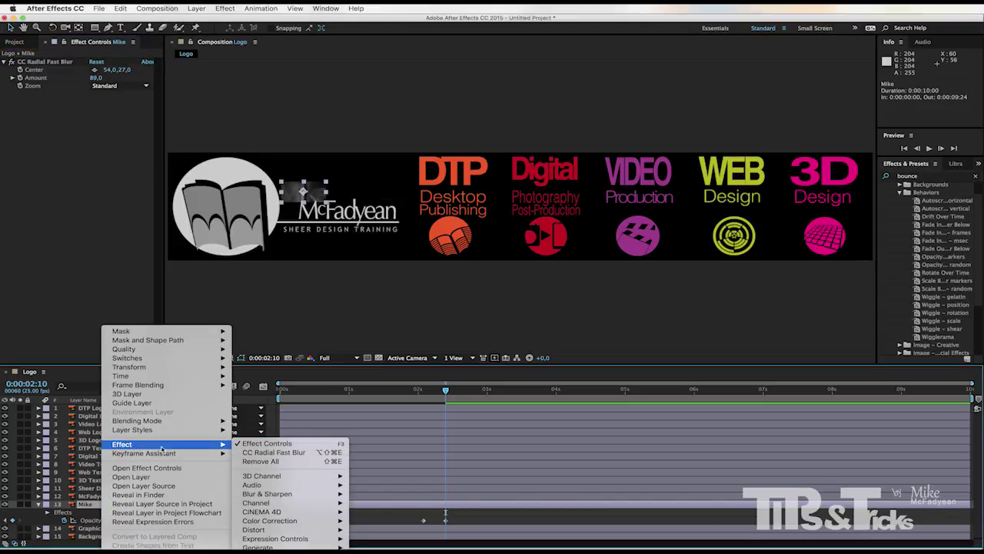
pyautogui.click(302, 452)
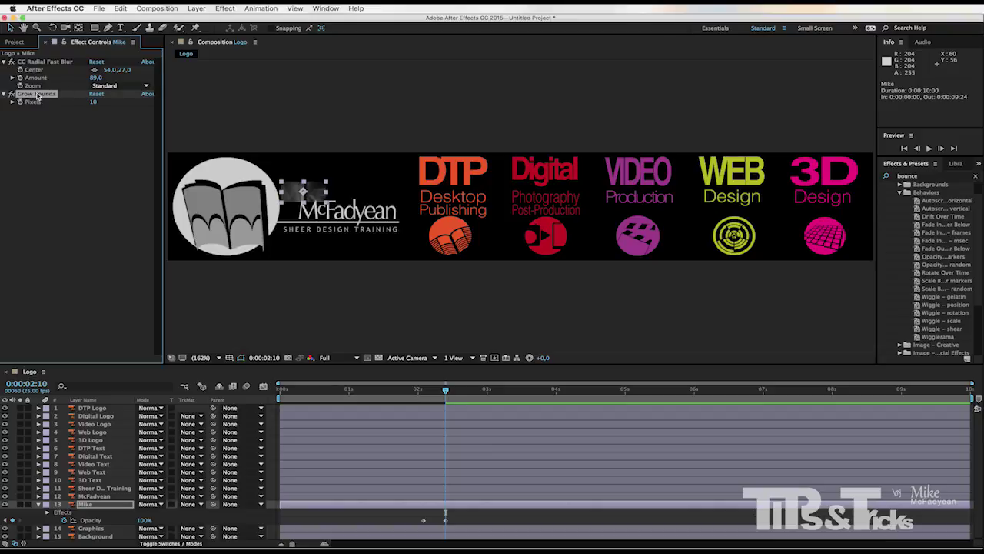
pyautogui.moveTo(38, 96); pyautogui.dragTo(41, 60)
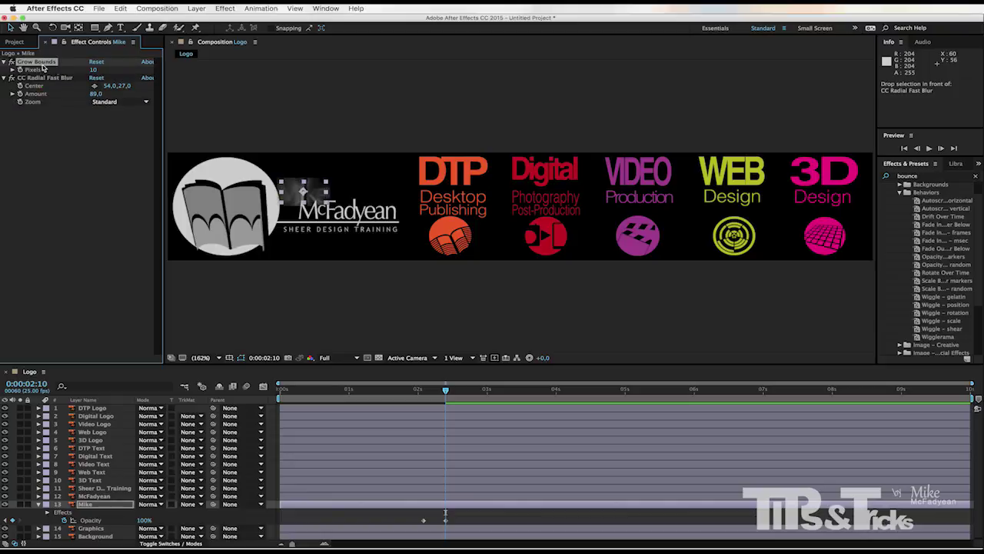
pyautogui.moveTo(93, 71); pyautogui.dragTo(427, 70)
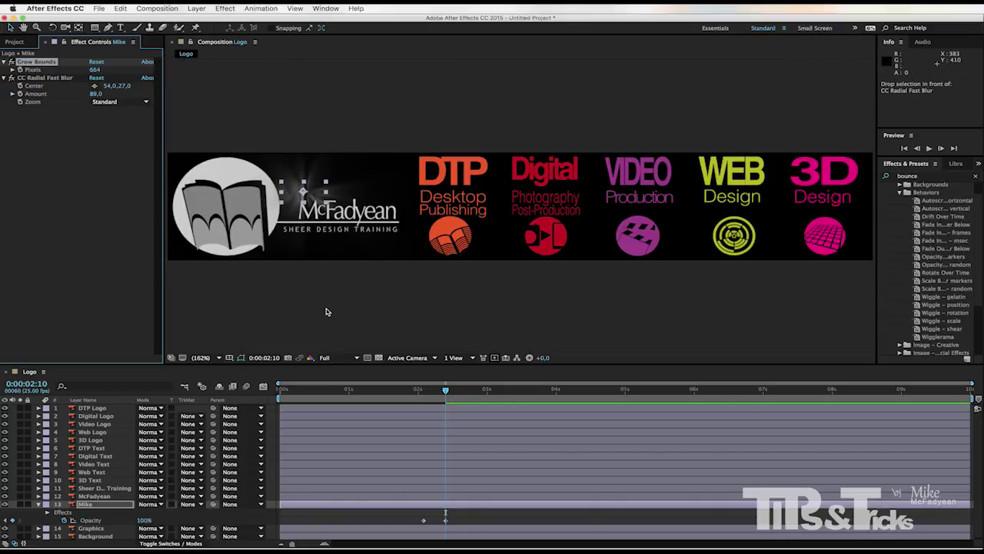
# Step: Enter 100 as the CC Radial Fast Blur Amount on Mike
pyautogui.click(43, 78)
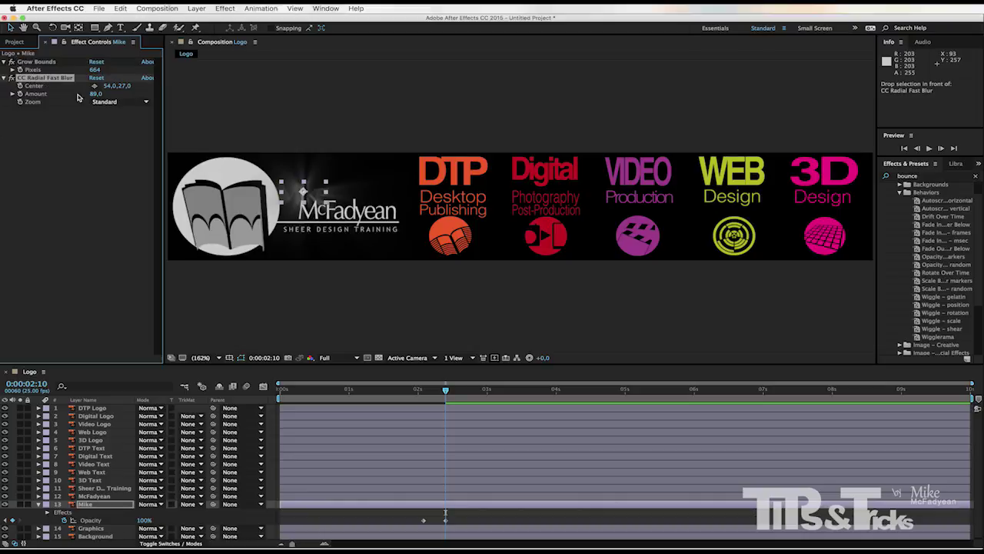
pyautogui.write('100')
pyautogui.press('Return')
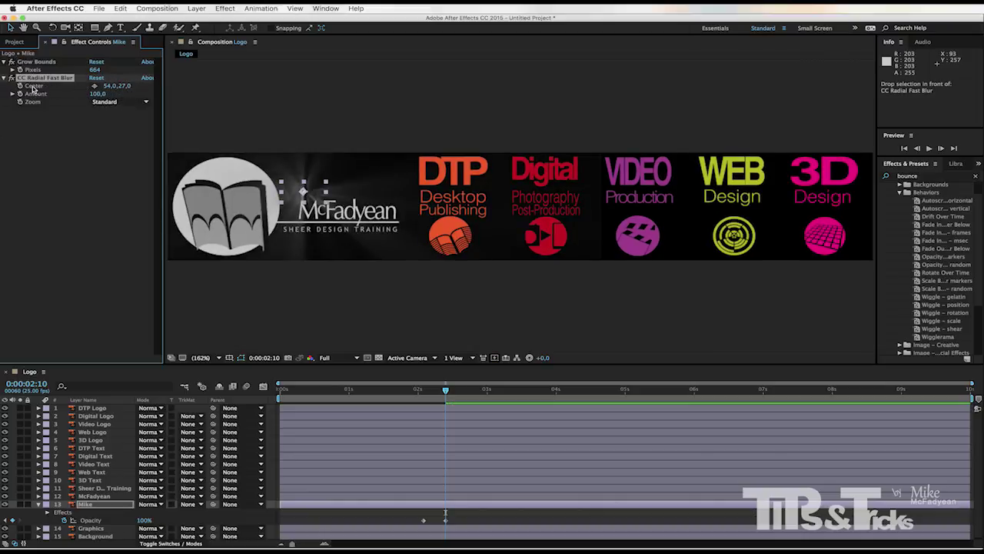
# Step: Place the blur centre just left of the logo text and review it over time
pyautogui.click(94, 86)
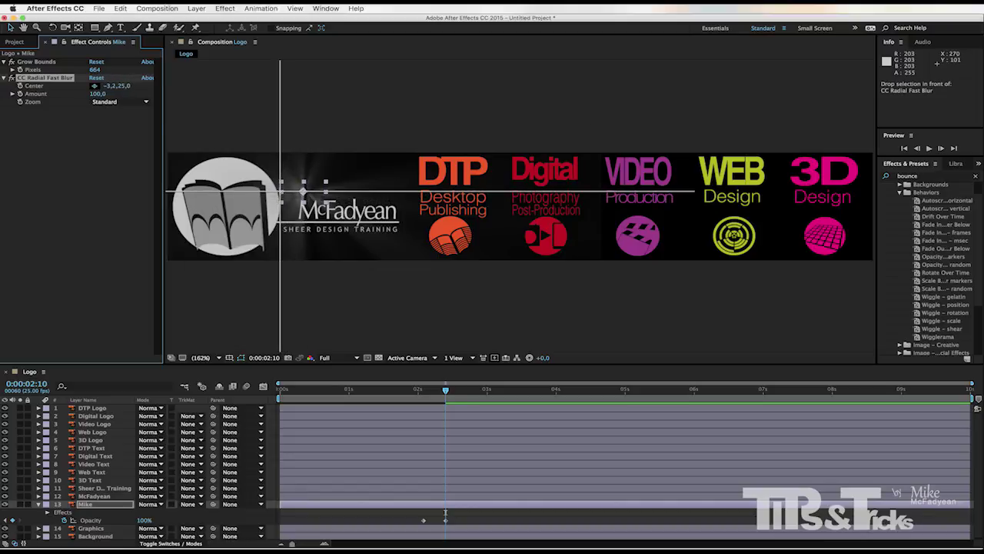
pyautogui.click(280, 189)
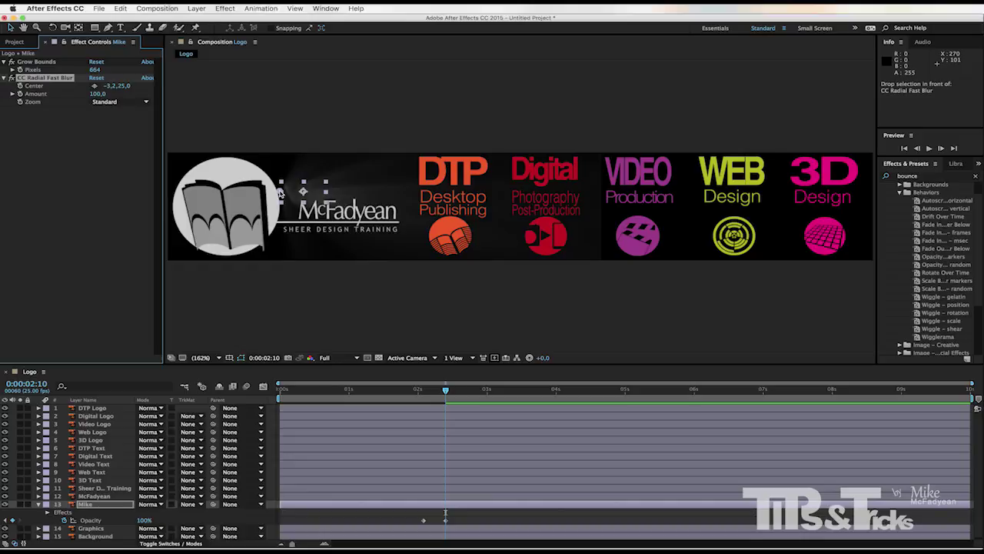
pyautogui.moveTo(445, 392); pyautogui.dragTo(436, 392)
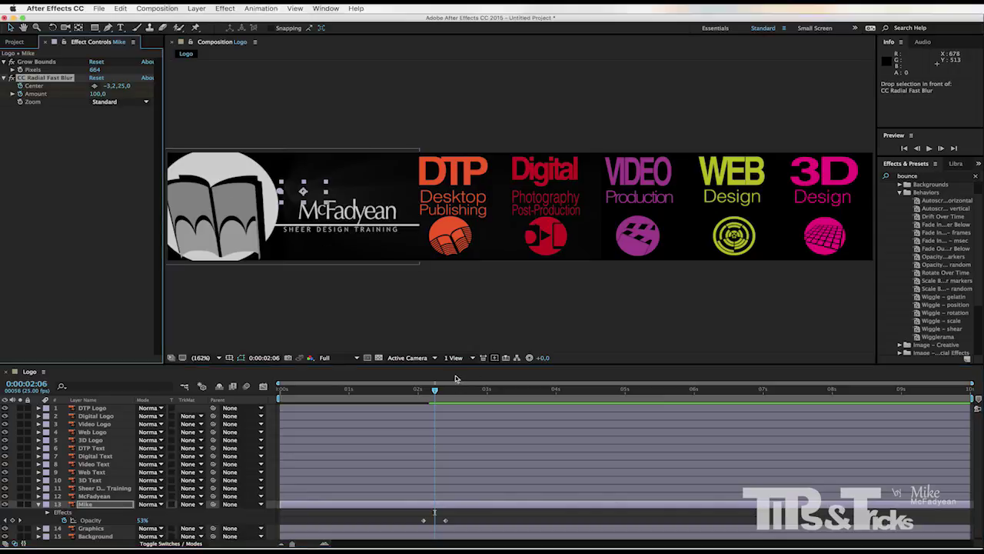
pyautogui.moveTo(435, 392); pyautogui.dragTo(463, 392)
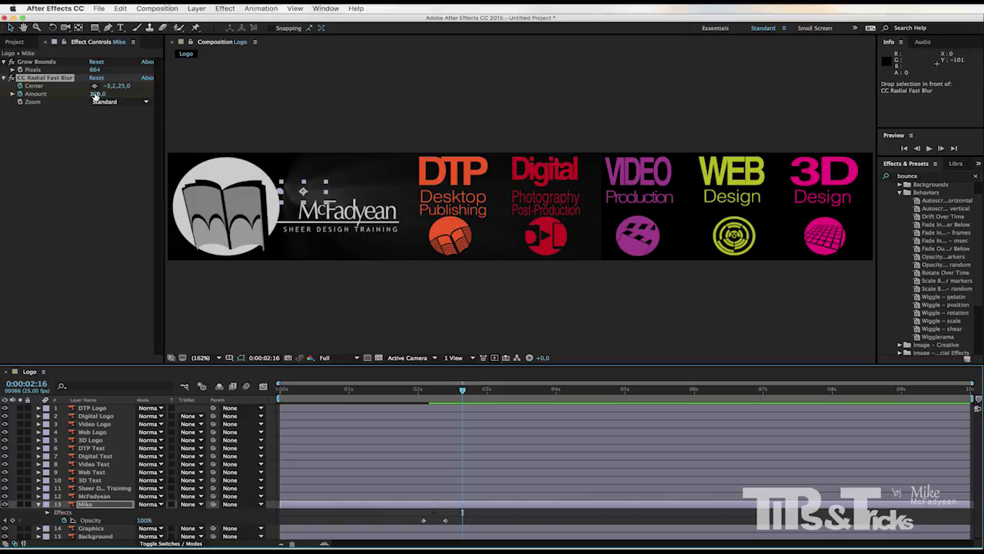
pyautogui.press('Return')
pyautogui.click(107, 507)
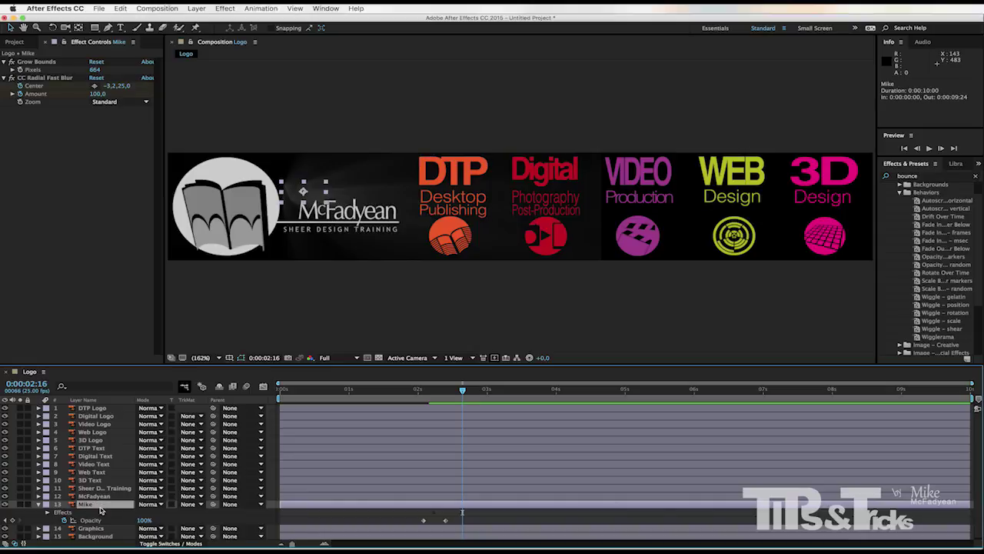
# Step: Set the blur Amount to 99 at 2:06 and move its centre over Mike at 2:16
pyautogui.press('u')
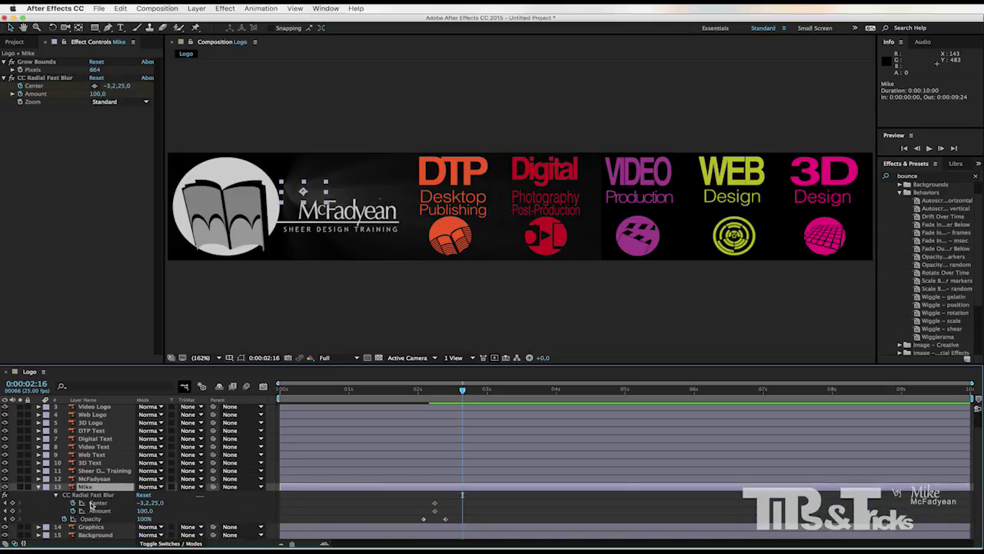
pyautogui.click(5, 511)
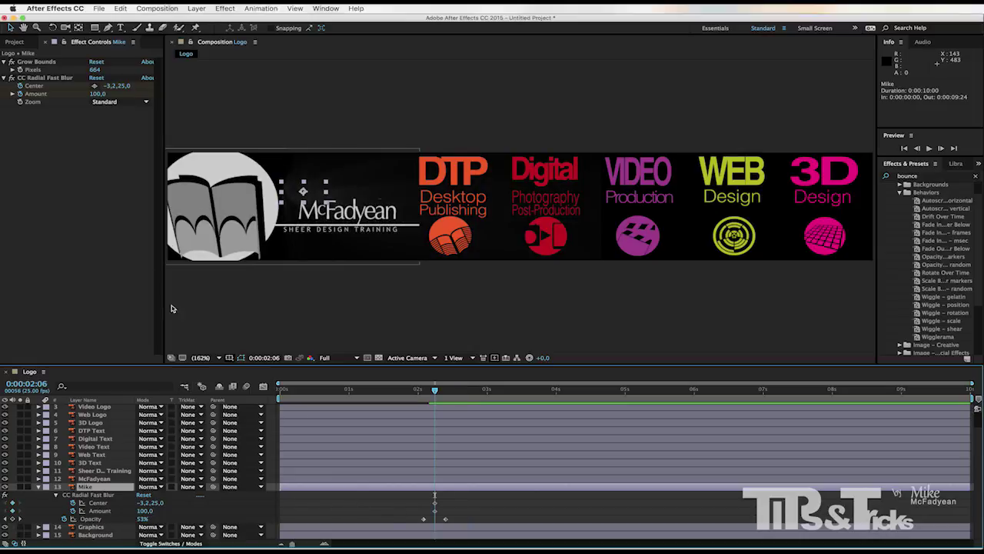
pyautogui.moveTo(97, 93); pyautogui.dragTo(195, 118)
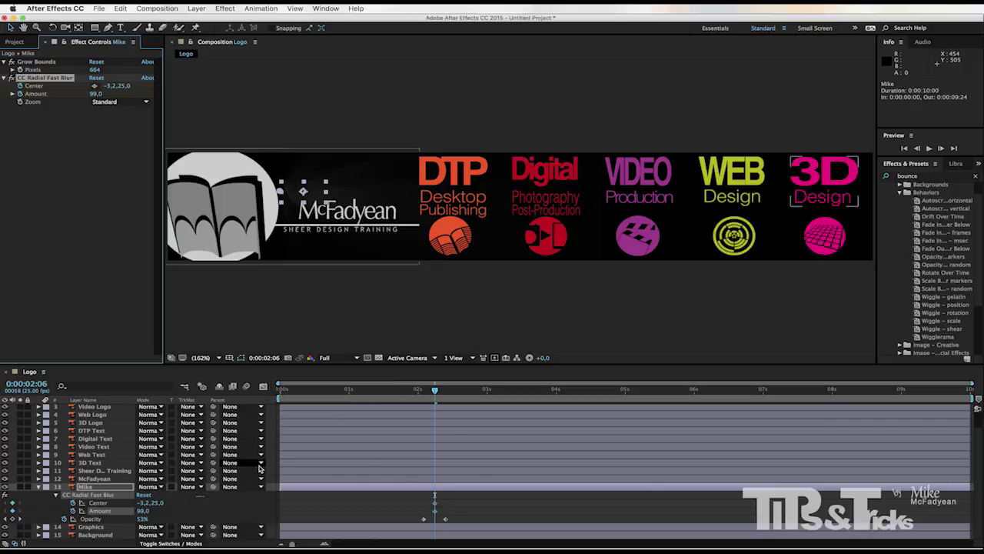
pyautogui.moveTo(436, 393); pyautogui.dragTo(462, 394)
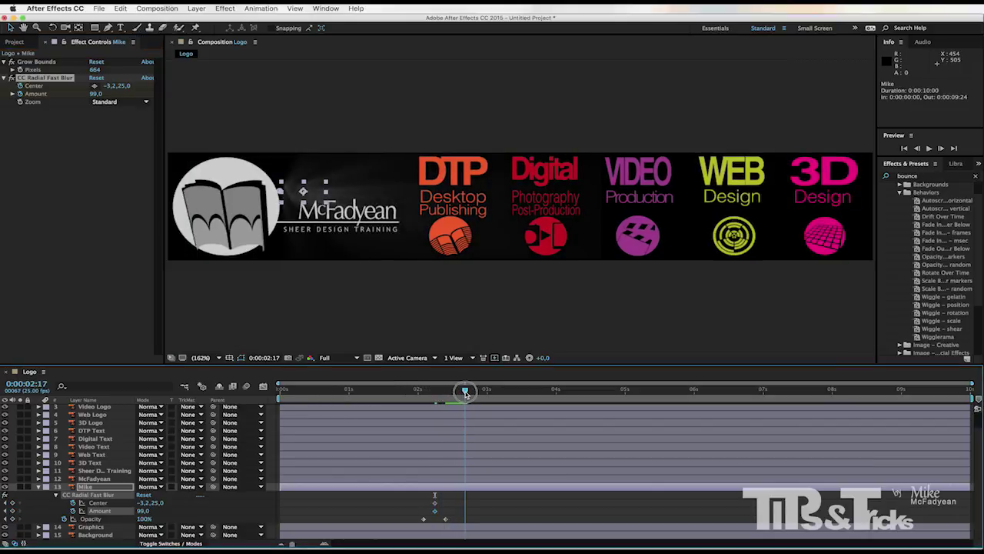
pyautogui.click(94, 86)
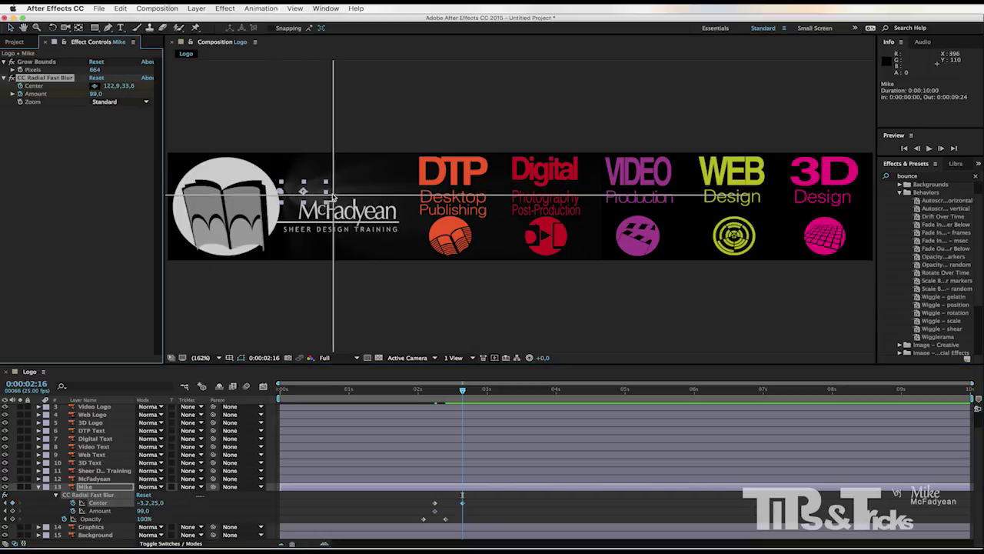
pyautogui.click(333, 196)
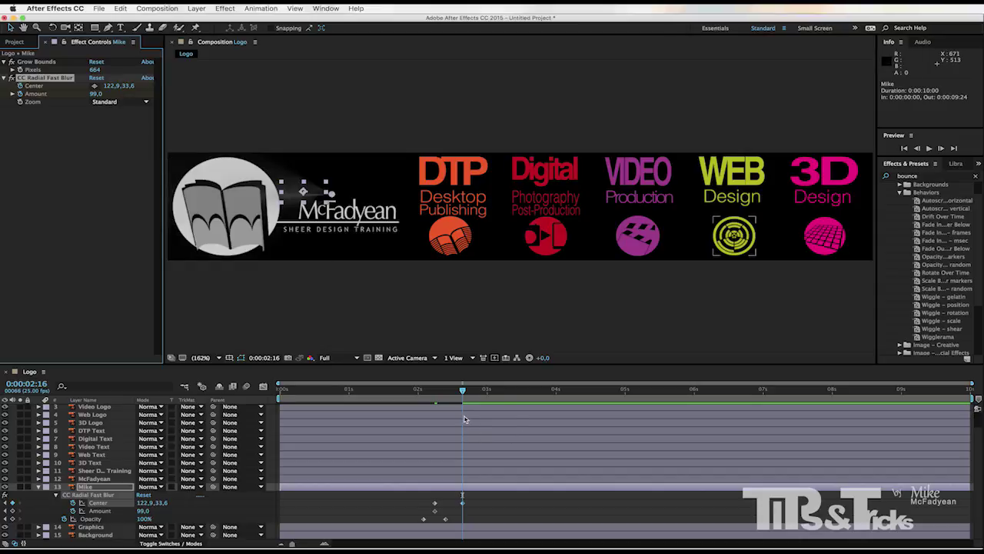
# Step: Drop the blur Amount to 0 at 2:21, preview, and collapse the Mike layer
pyautogui.moveTo(462, 393); pyautogui.dragTo(476, 393)
pyautogui.moveTo(94, 93); pyautogui.dragTo(1, 107)
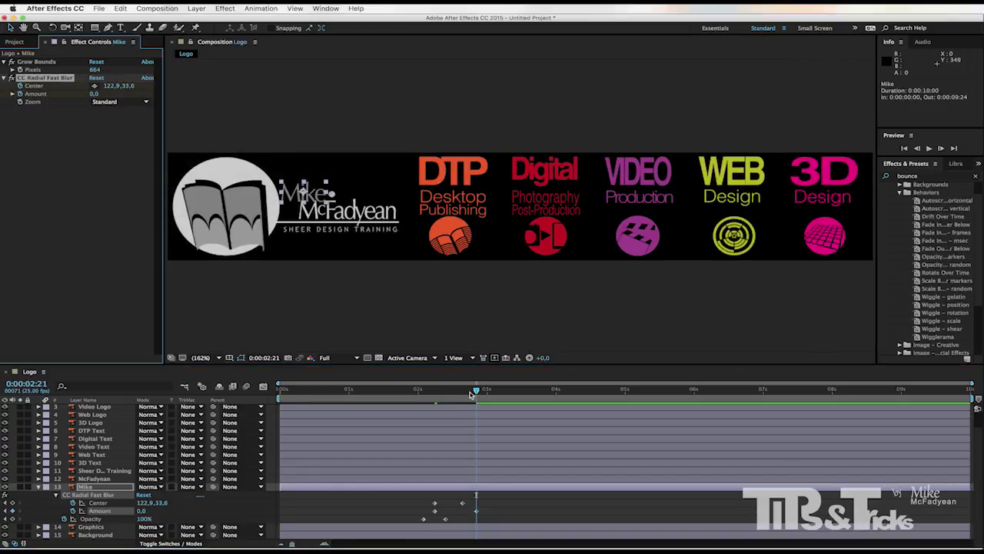
pyautogui.moveTo(471, 394); pyautogui.dragTo(413, 401)
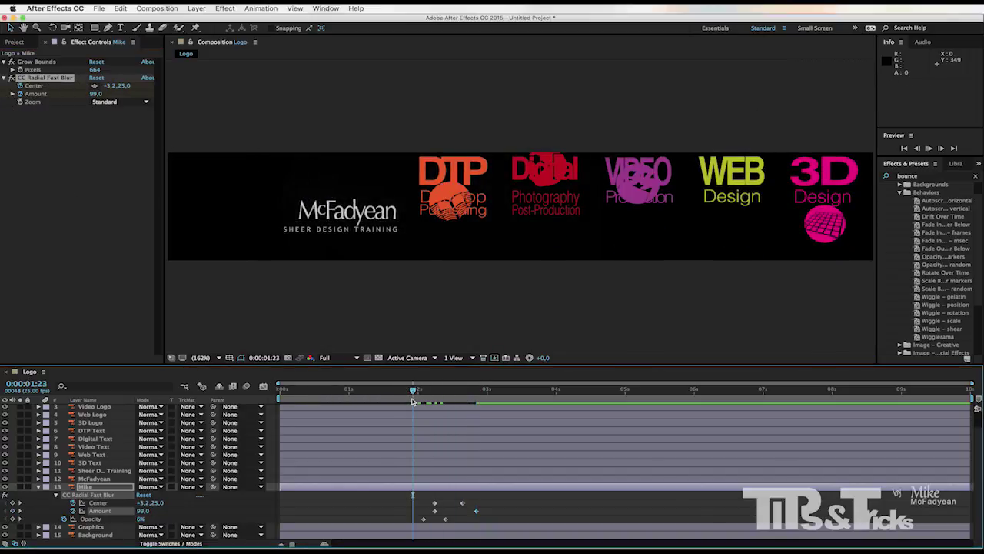
pyautogui.press('space')
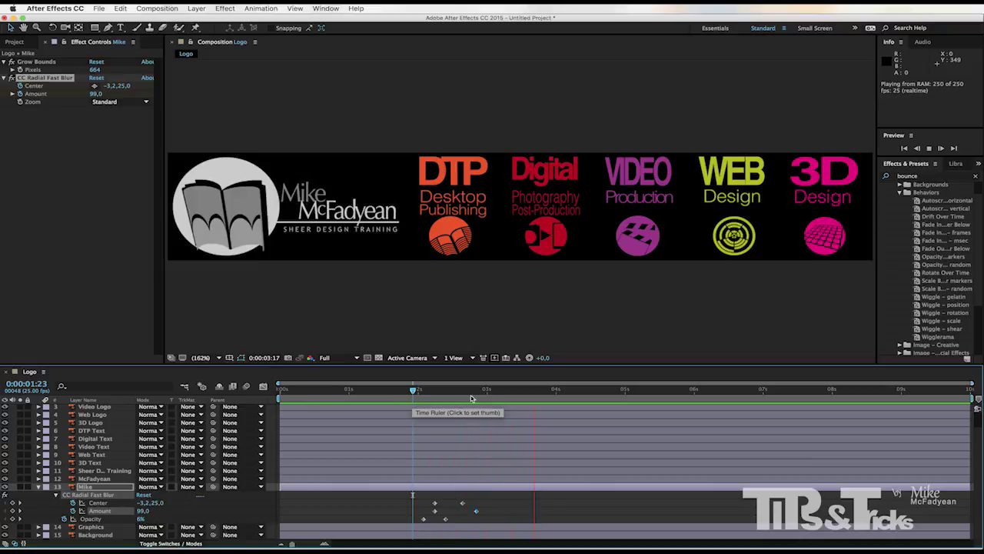
pyautogui.press('space')
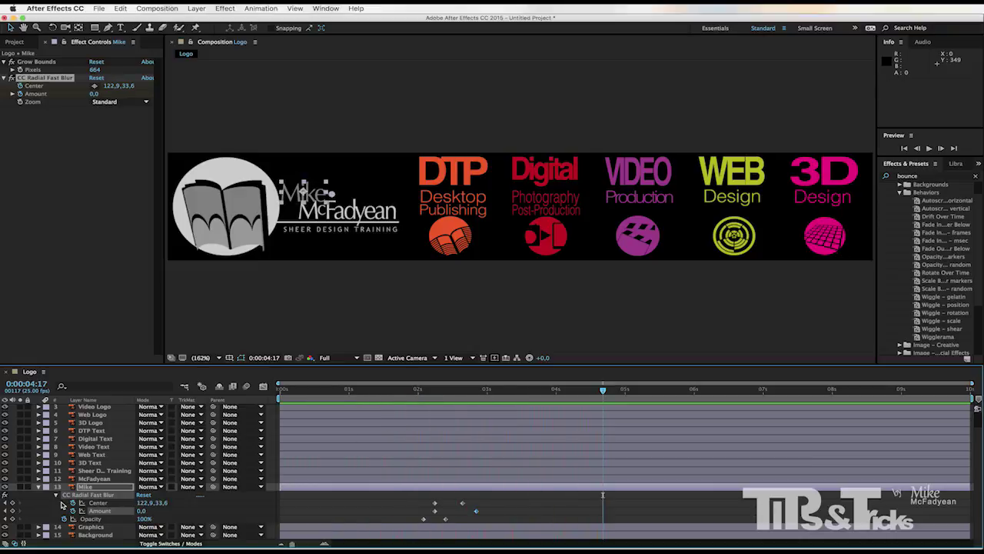
pyautogui.click(40, 489)
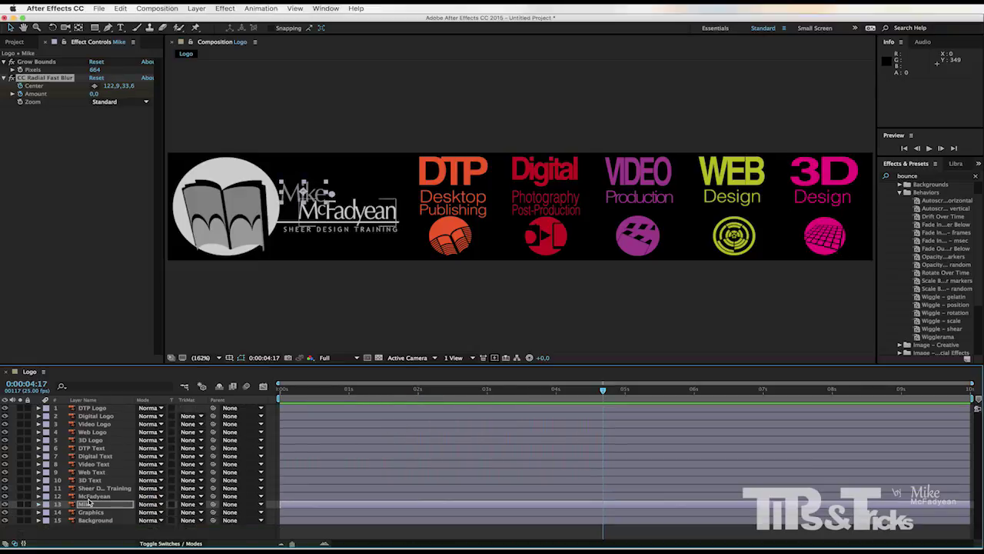
# Step: Set a 100% Opacity keyframe on the McFadyean layer at 2:18
pyautogui.click(94, 497)
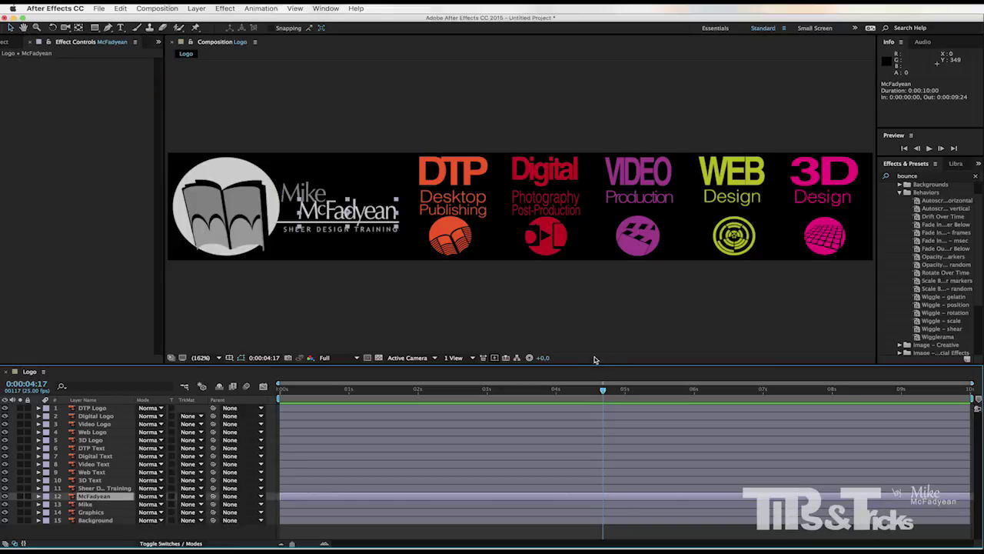
pyautogui.moveTo(603, 391); pyautogui.dragTo(456, 400)
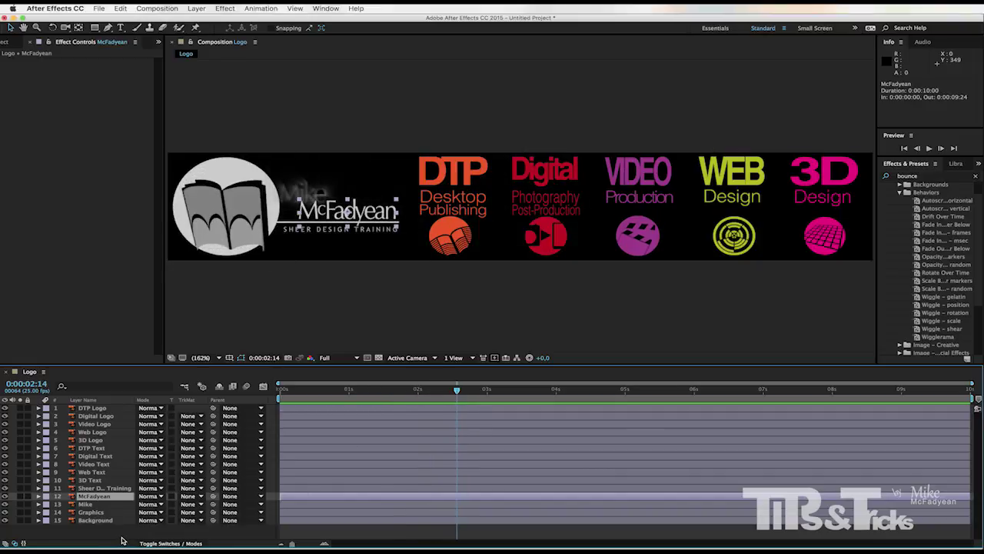
pyautogui.press('t')
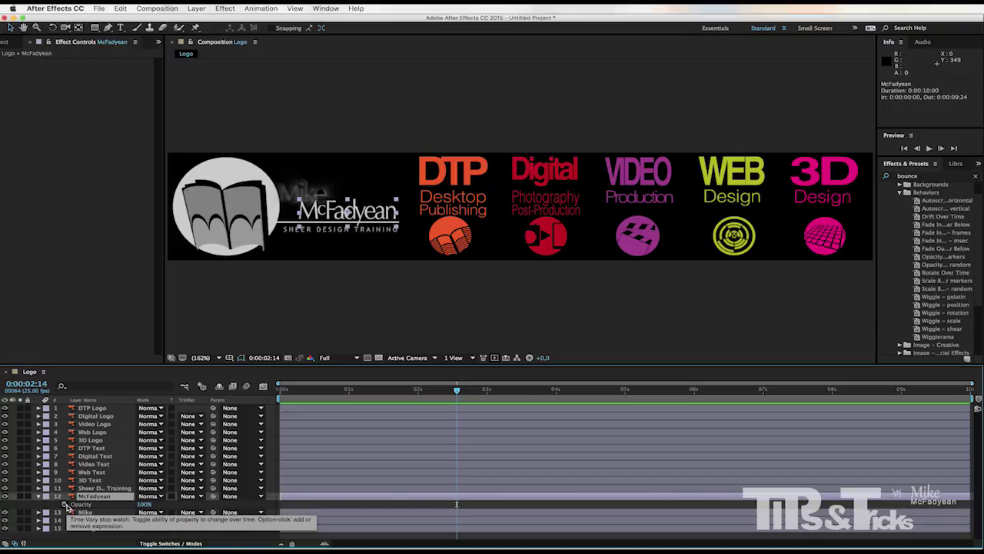
pyautogui.click(463, 391)
pyautogui.moveTo(463, 391); pyautogui.dragTo(467, 392)
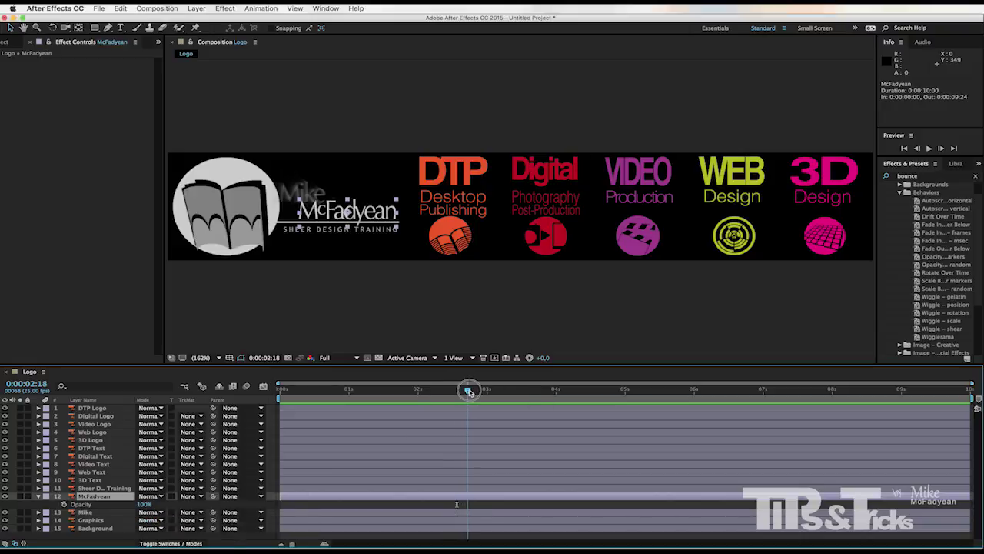
pyautogui.click(63, 505)
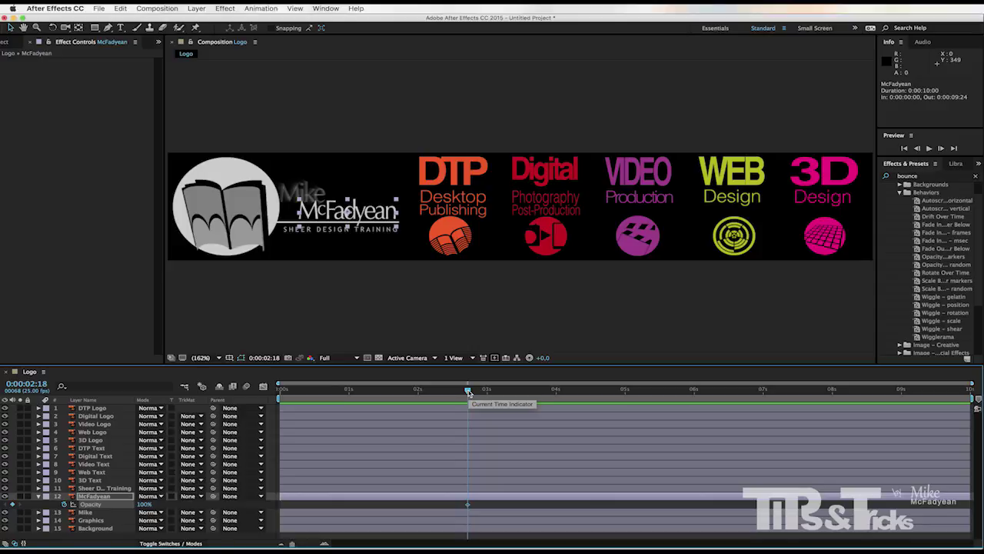
# Step: Set McFadyean's Opacity to 0% at 2:10 and check the fade-in
pyautogui.click(468, 391)
pyautogui.moveTo(468, 391); pyautogui.dragTo(449, 392)
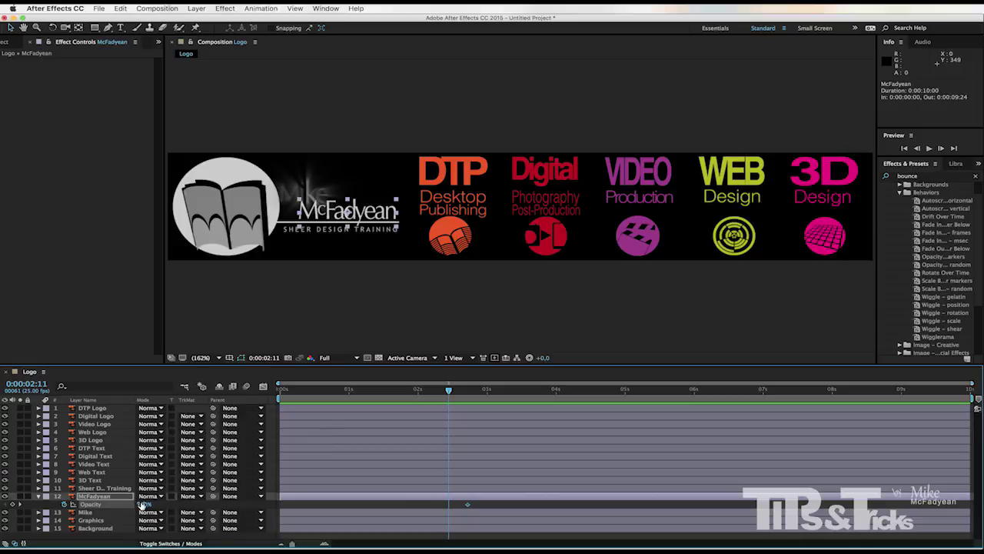
pyautogui.moveTo(144, 504); pyautogui.dragTo(8, 514)
pyautogui.moveTo(451, 392)
pyautogui.mouseDown()
pyautogui.moveTo(469, 392)
pyautogui.moveTo(446, 392)
pyautogui.mouseUp()
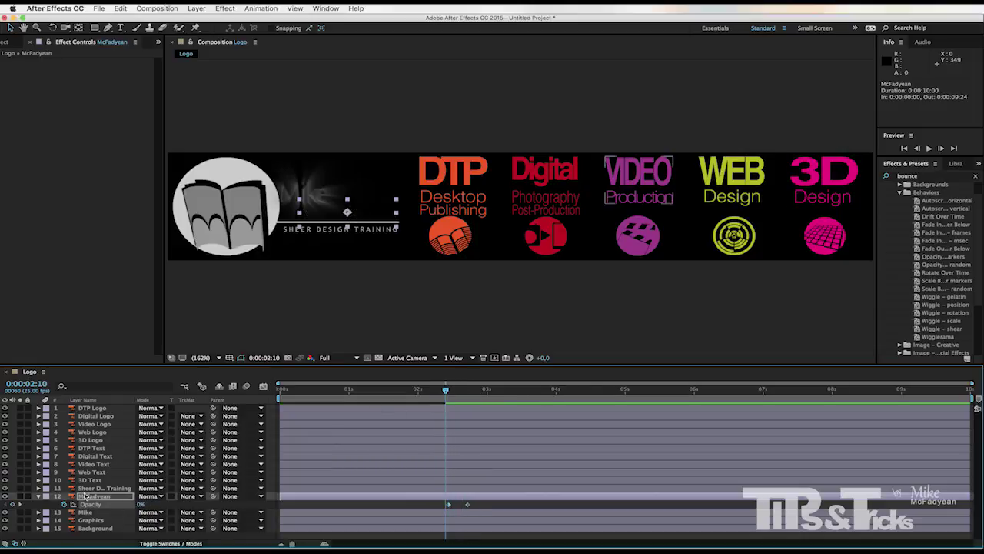
# Step: Add CC Radial Fast Blur to McFadyean, centred left of the text, Amount 100
pyautogui.rightClick(117, 498)
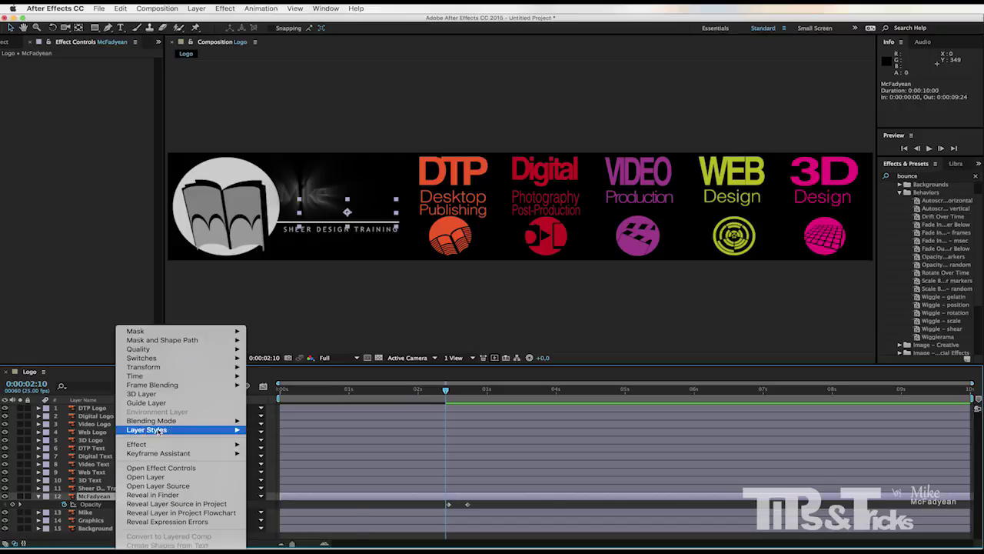
pyautogui.moveTo(179, 444)
pyautogui.moveTo(282, 494)
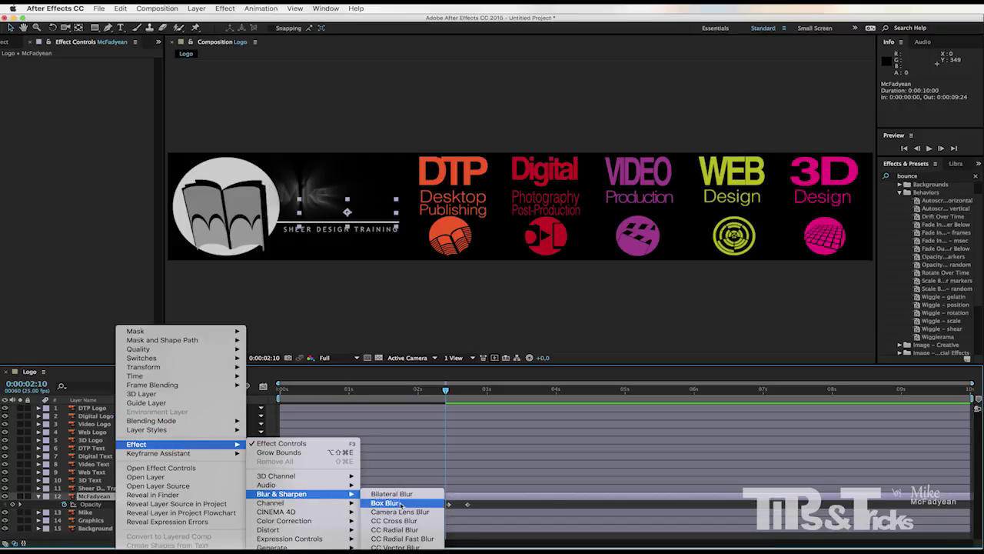
pyautogui.click(399, 539)
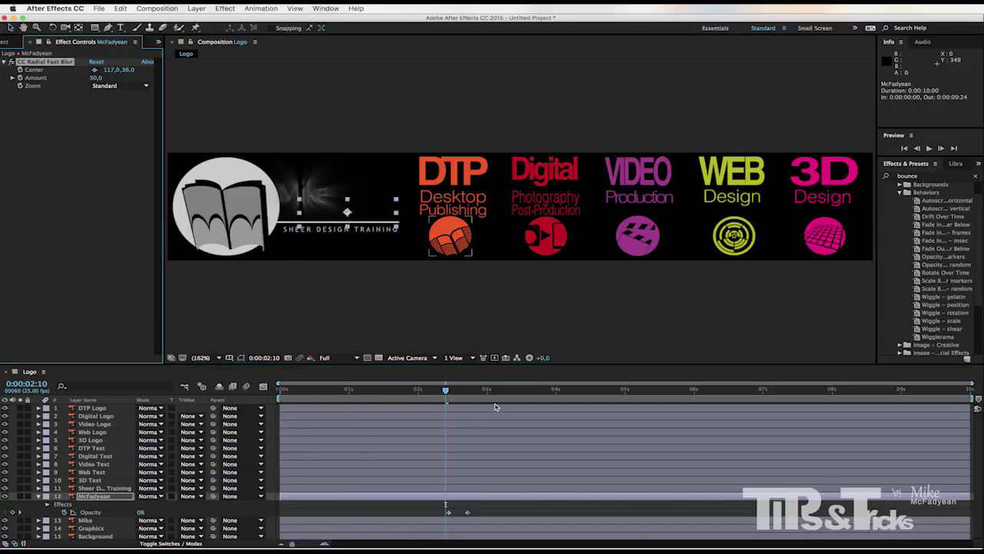
pyautogui.click(450, 393)
pyautogui.moveTo(450, 393); pyautogui.dragTo(459, 392)
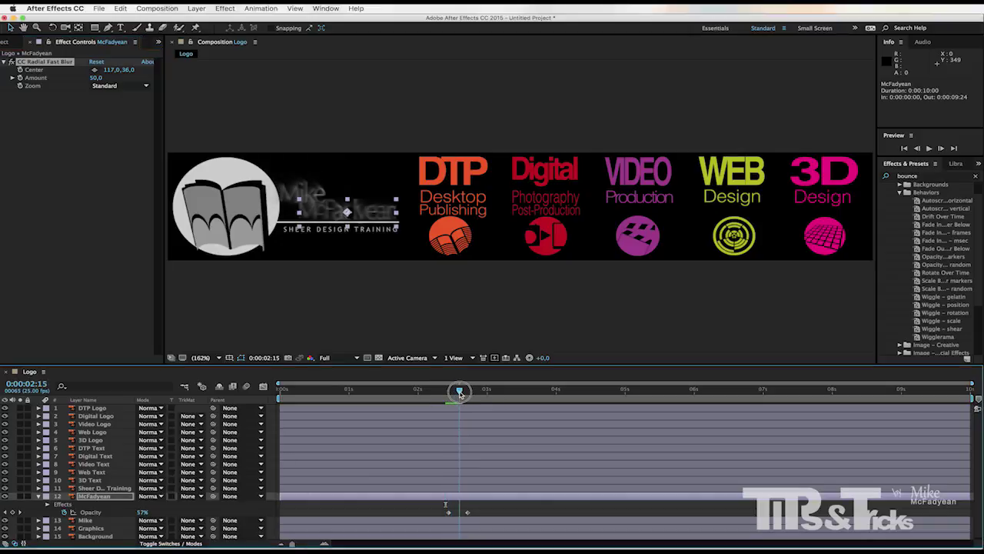
pyautogui.click(95, 71)
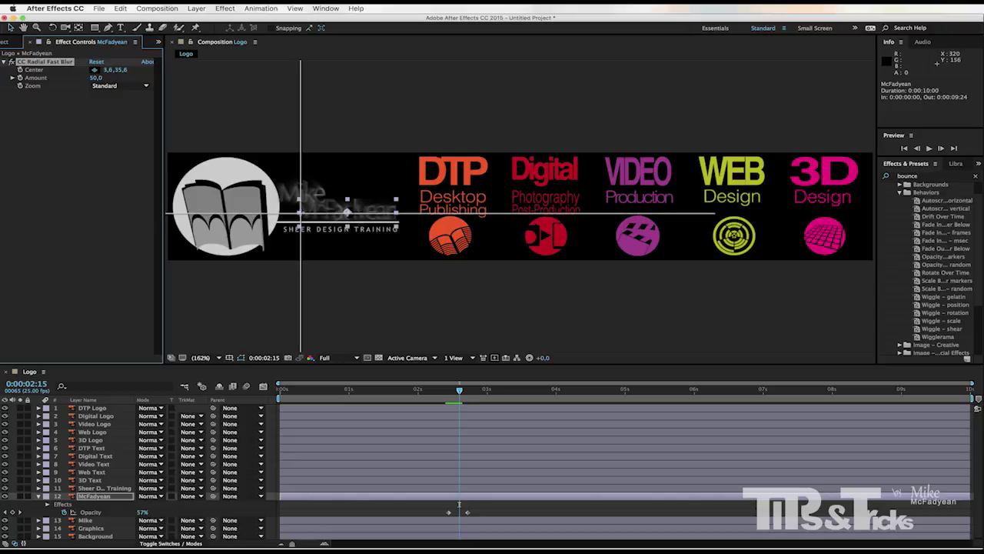
pyautogui.click(301, 213)
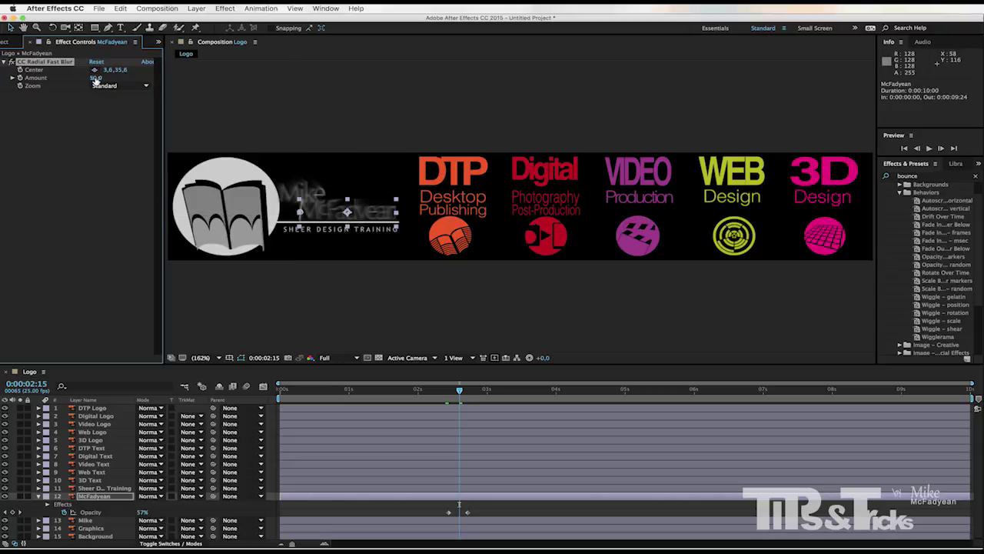
pyautogui.moveTo(96, 78); pyautogui.dragTo(228, 77)
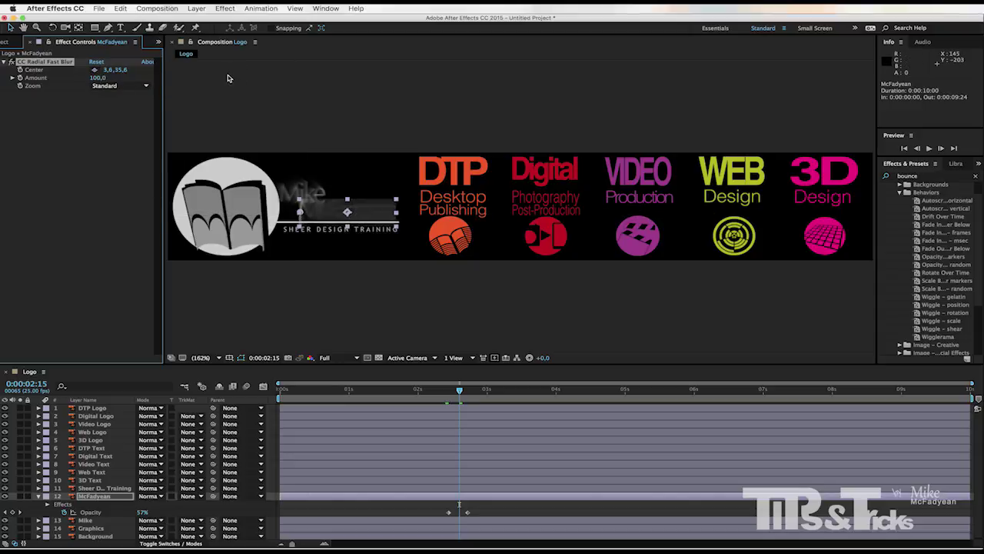
# Step: Add Grow Bounds above the radial blur and set it to 1212 pixels
pyautogui.rightClick(121, 496)
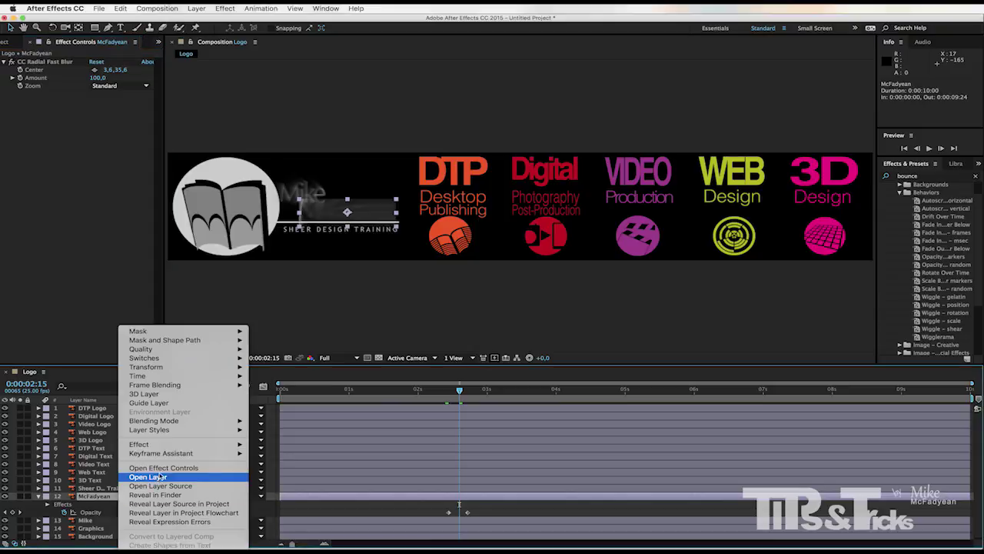
pyautogui.moveTo(193, 446)
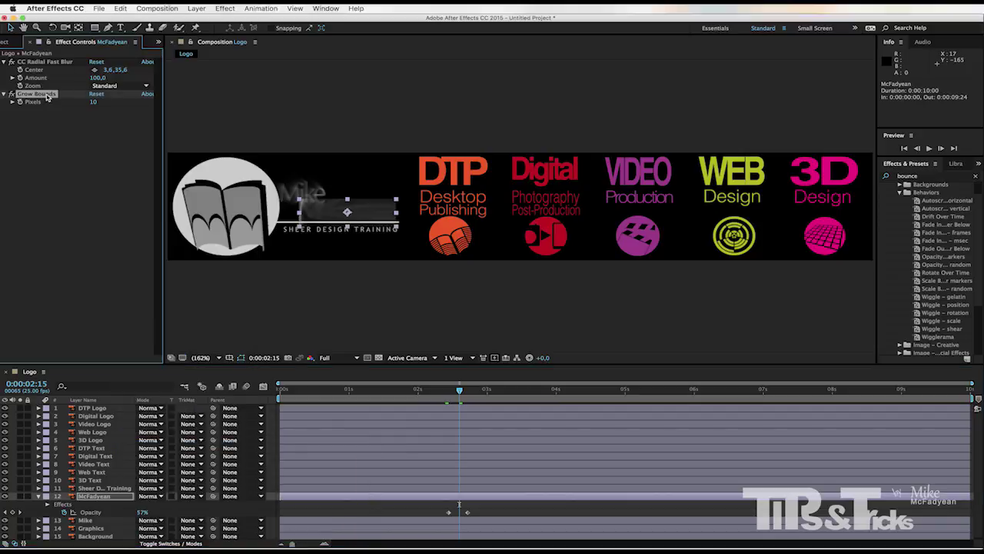
pyautogui.moveTo(46, 96); pyautogui.dragTo(570, 61)
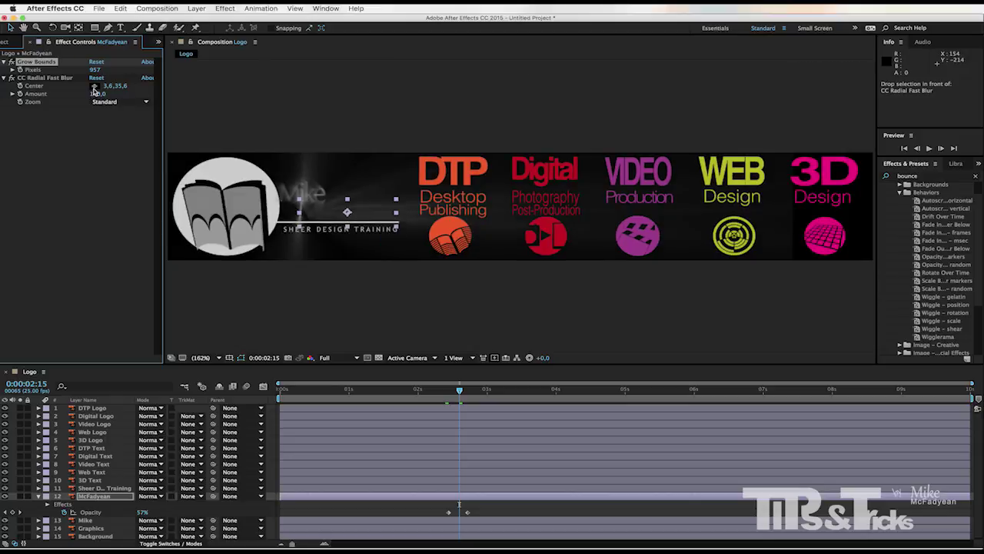
pyautogui.moveTo(97, 68); pyautogui.dragTo(254, 73)
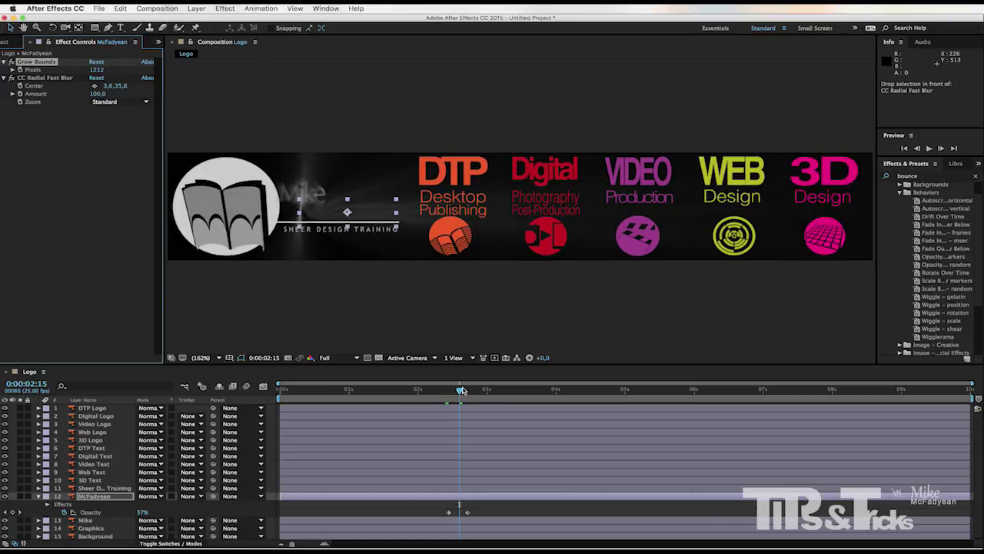
pyautogui.moveTo(461, 391)
pyautogui.mouseDown()
pyautogui.moveTo(440, 393)
pyautogui.moveTo(456, 396)
pyautogui.mouseUp()
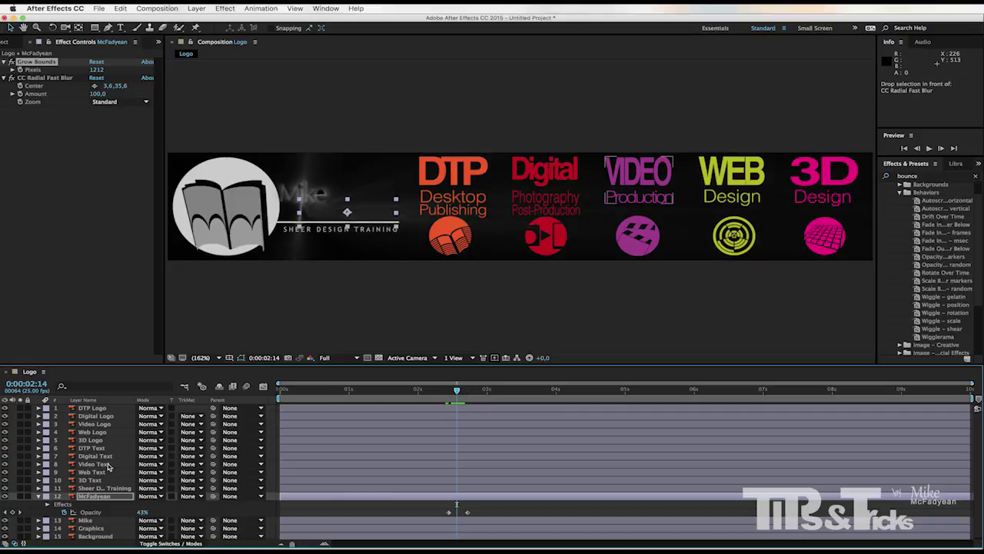
# Step: Move the blur centre near the name's end and animate Amount to 0 at 3:03
pyautogui.click(35, 78)
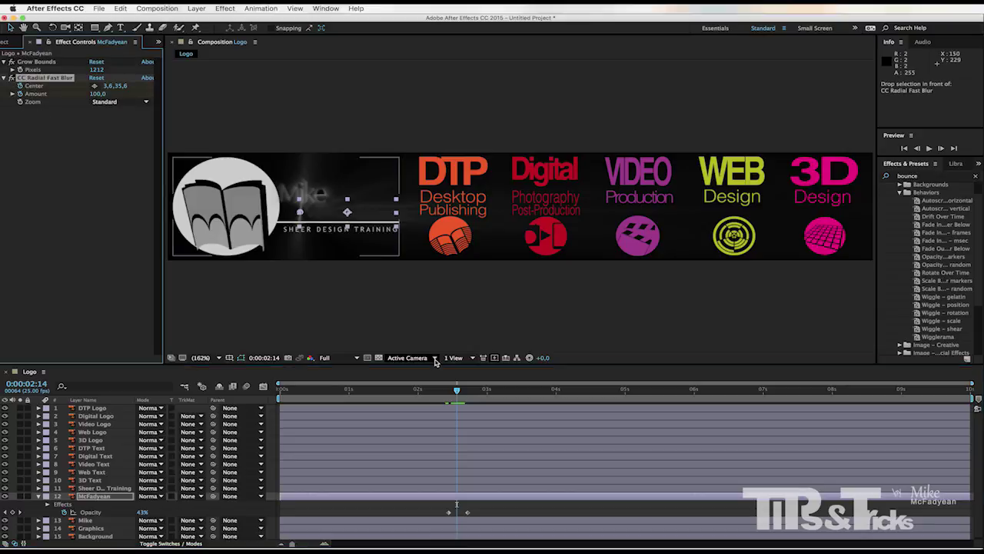
pyautogui.moveTo(457, 391); pyautogui.dragTo(482, 390)
pyautogui.click(96, 86)
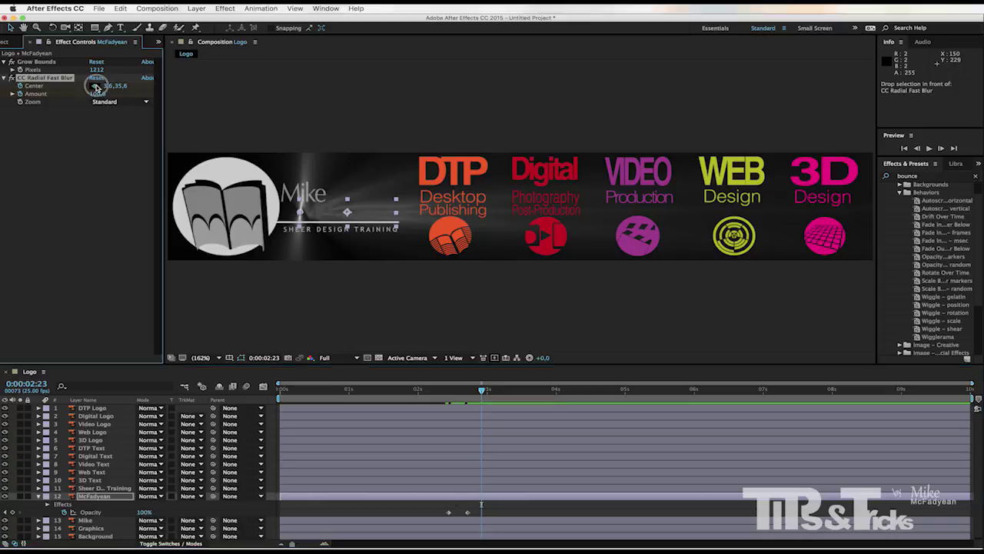
pyautogui.click(401, 210)
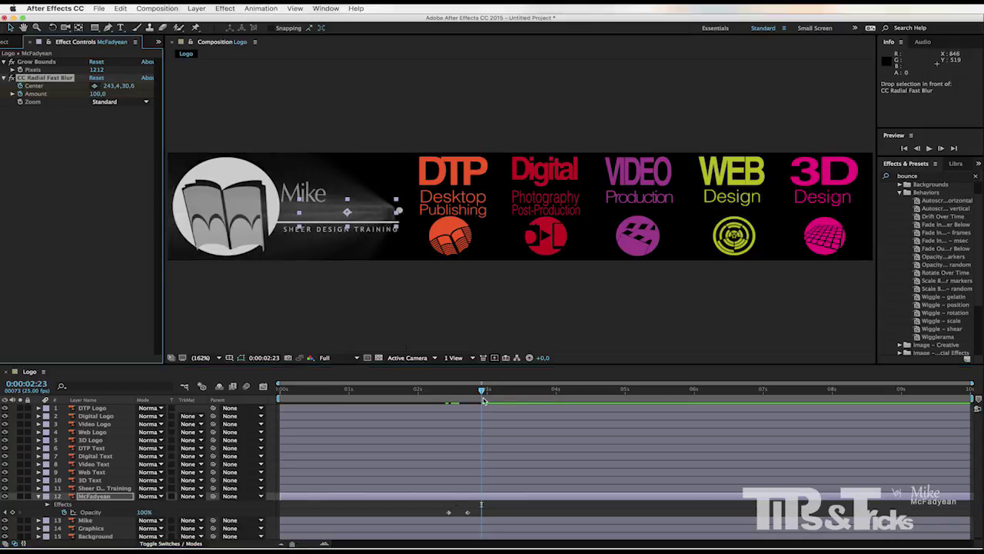
pyautogui.moveTo(484, 392); pyautogui.dragTo(496, 390)
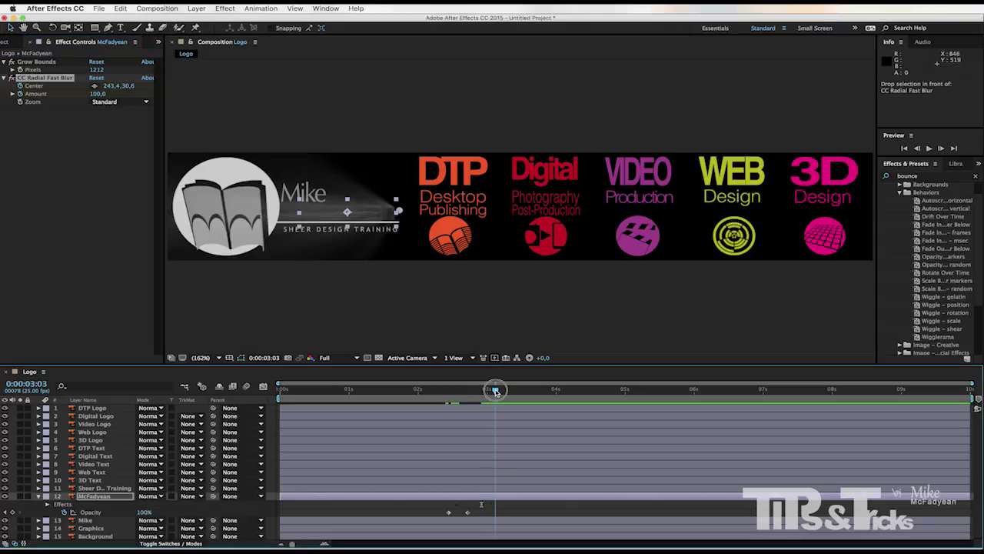
pyautogui.moveTo(99, 96); pyautogui.dragTo(11, 104)
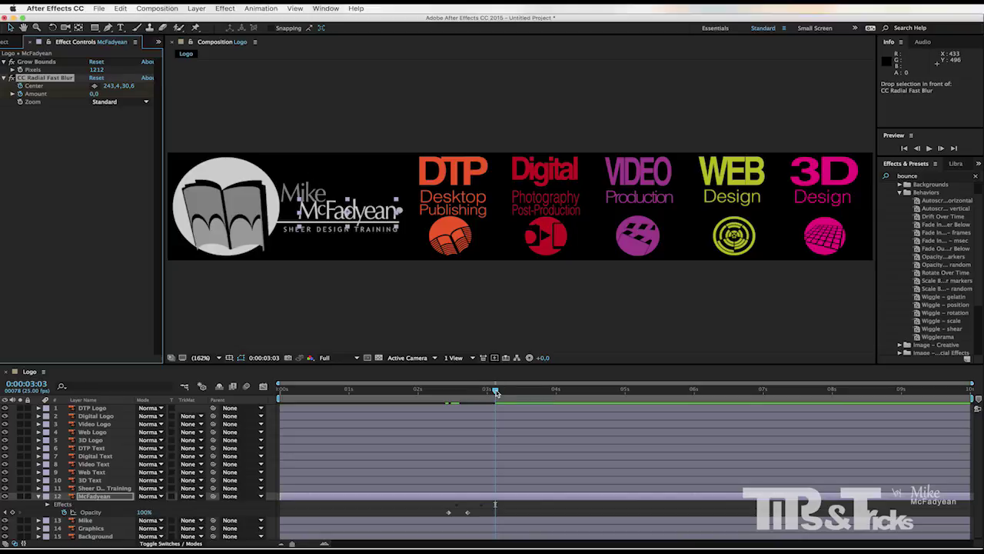
pyautogui.moveTo(496, 392); pyautogui.dragTo(327, 408)
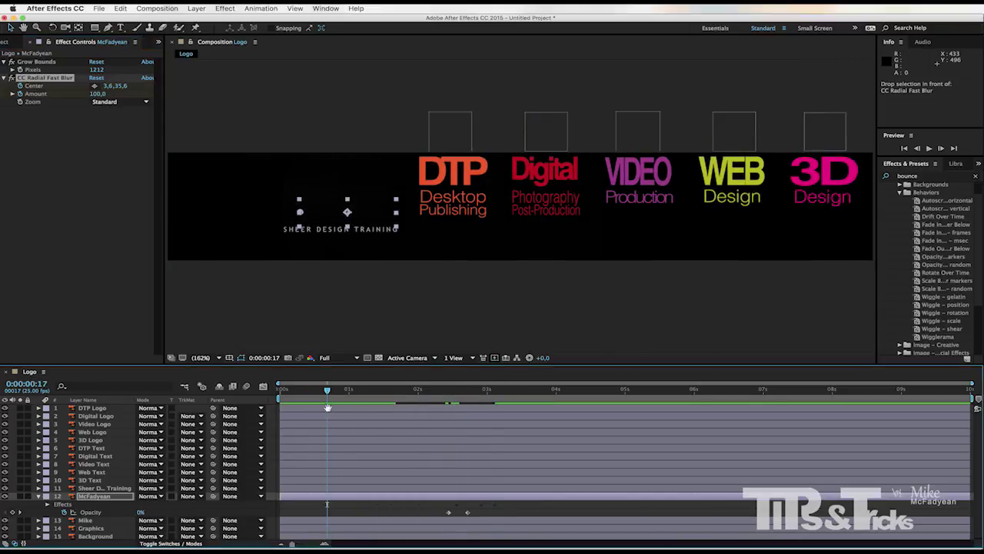
pyautogui.press('space')
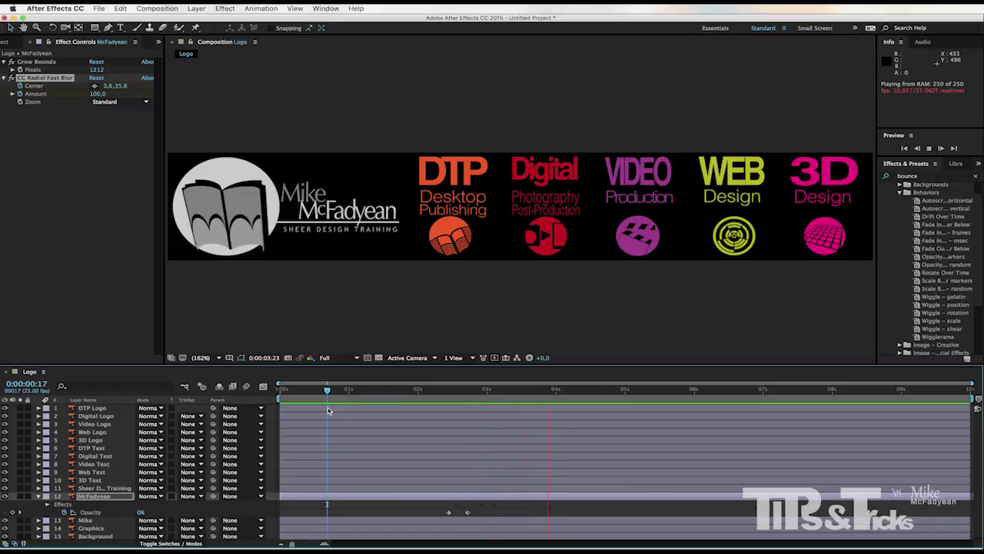
pyautogui.press('space')
pyautogui.press('space')
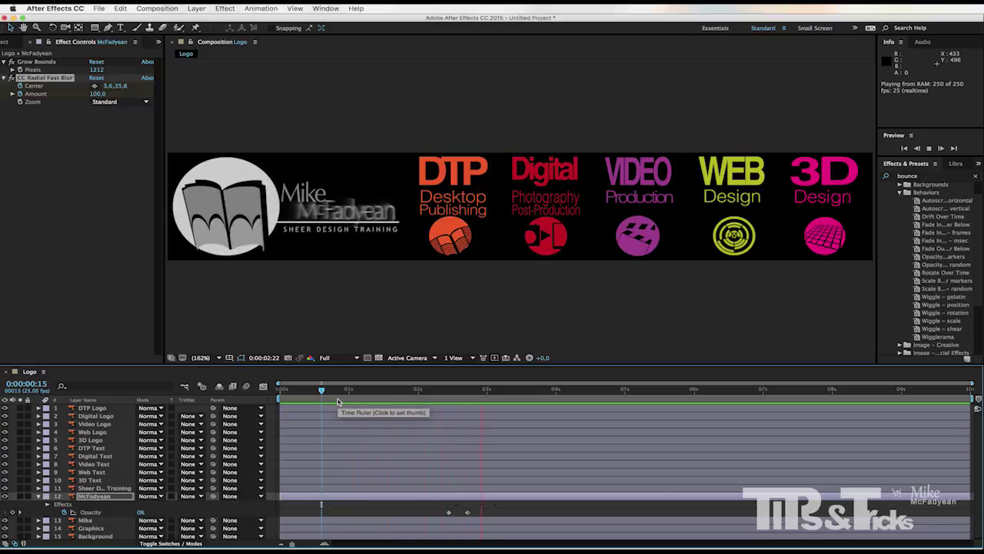
pyautogui.press('space')
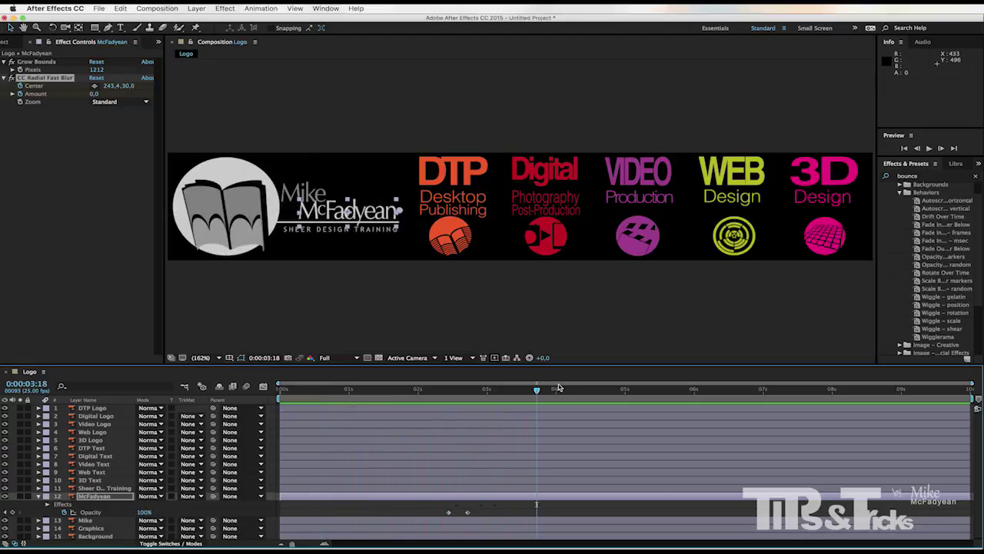
# Step: Set a Position keyframe on the Sheer Design Training tagline at 3:16
pyautogui.click(40, 496)
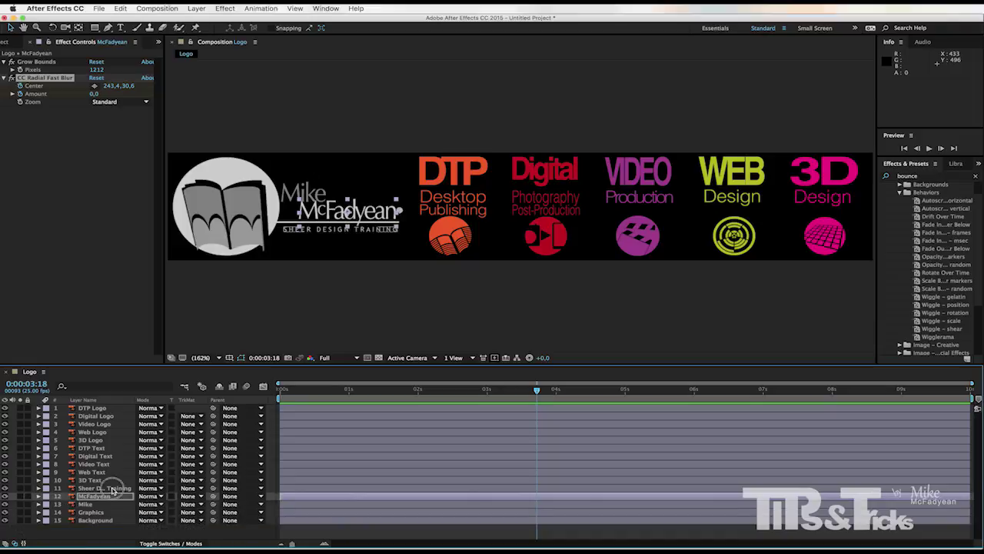
pyautogui.click(101, 489)
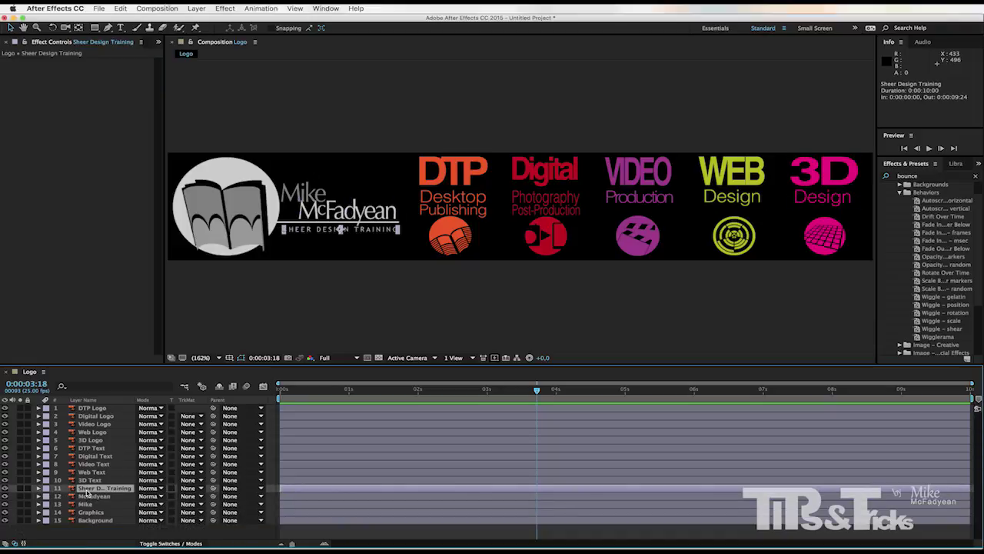
pyautogui.press('p')
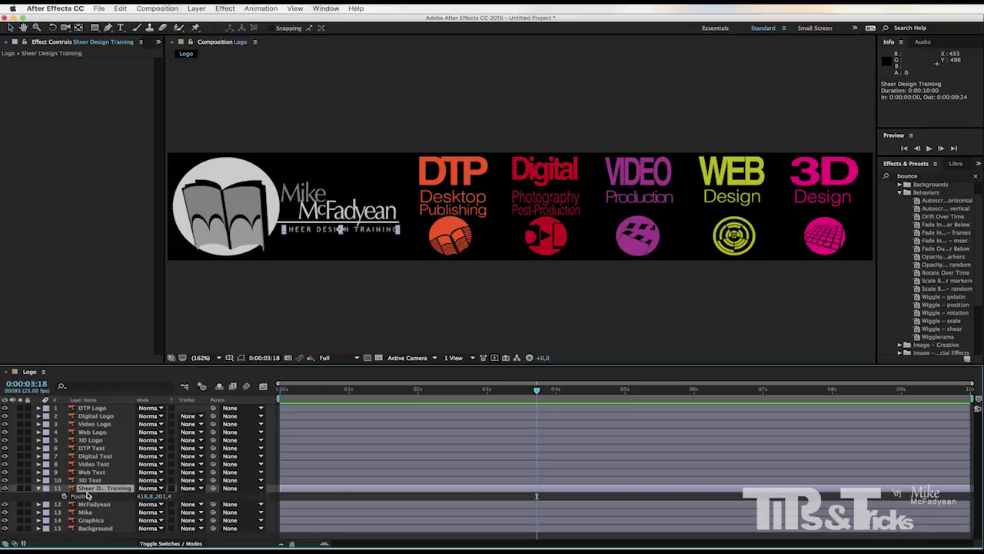
pyautogui.moveTo(537, 401)
pyautogui.mouseDown()
pyautogui.moveTo(521, 391)
pyautogui.moveTo(466, 402)
pyautogui.moveTo(526, 406)
pyautogui.moveTo(532, 394)
pyautogui.mouseUp()
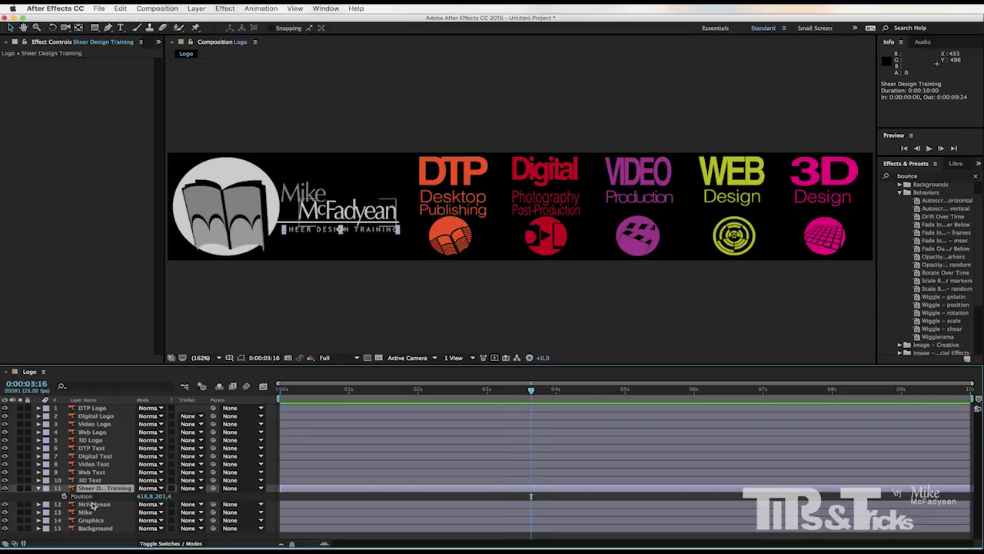
pyautogui.click(64, 496)
# Step: At 3:09 move the tagline off the right edge (X 1857.8), then collapse it
pyautogui.moveTo(532, 391); pyautogui.dragTo(512, 394)
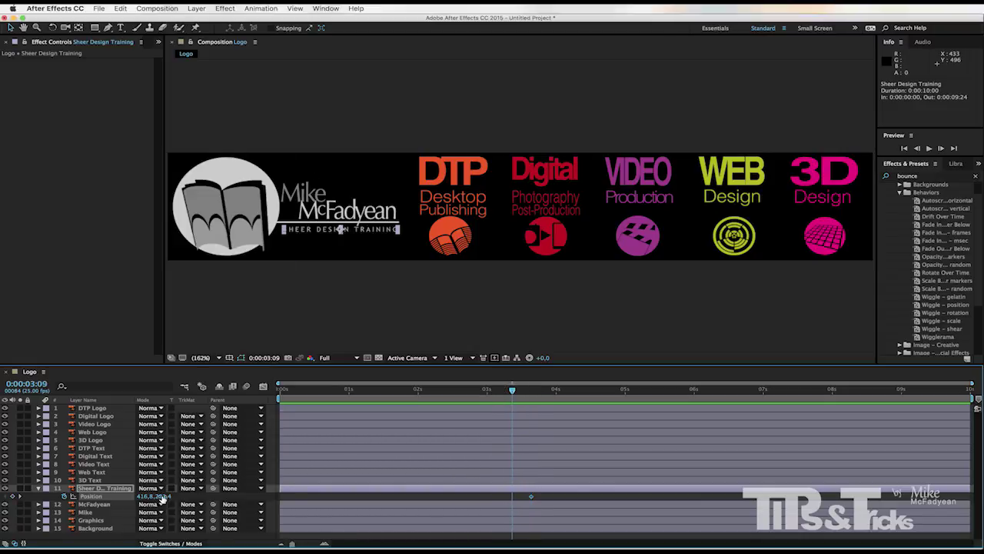
pyautogui.moveTo(162, 497); pyautogui.dragTo(202, 500)
pyautogui.press('super+z')
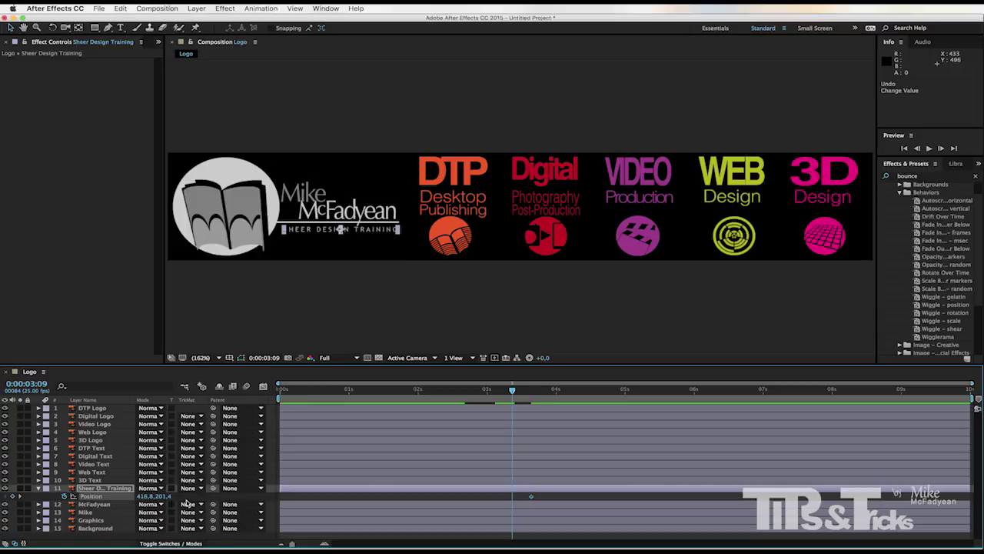
pyautogui.moveTo(145, 499); pyautogui.dragTo(669, 477)
pyautogui.moveTo(150, 497); pyautogui.dragTo(352, 503)
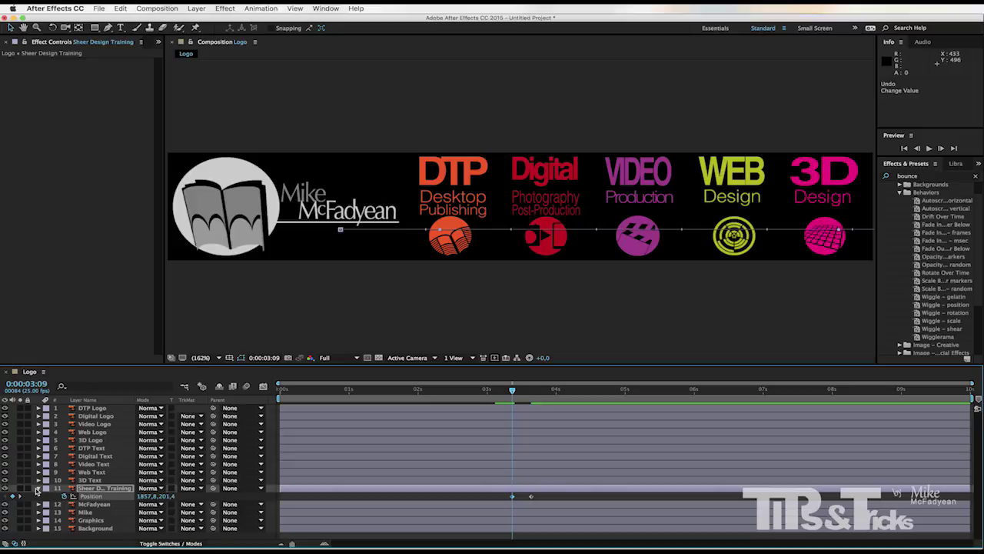
pyautogui.click(39, 489)
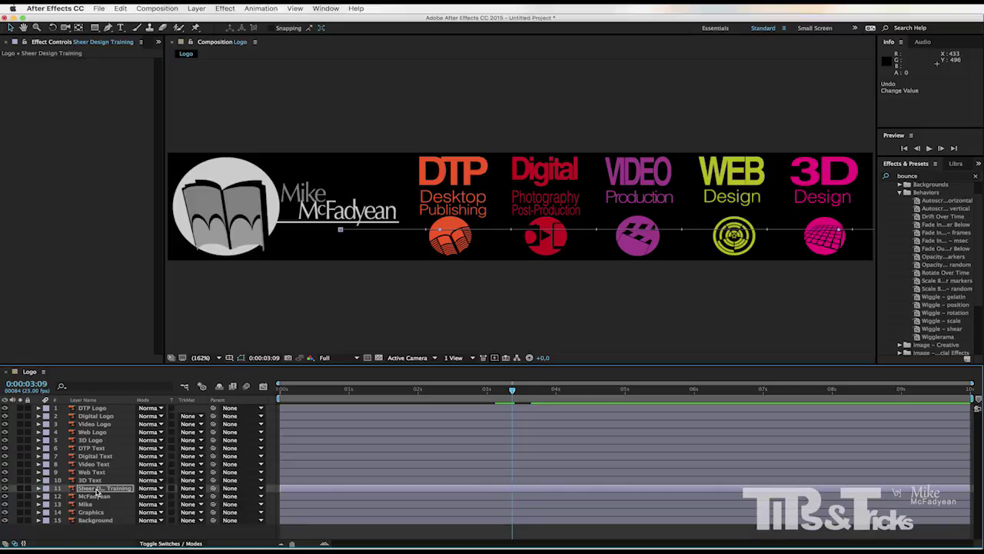
# Step: Enable motion blur on the Sheer Design Training tagline and preview the slide-in
pyautogui.click(153, 544)
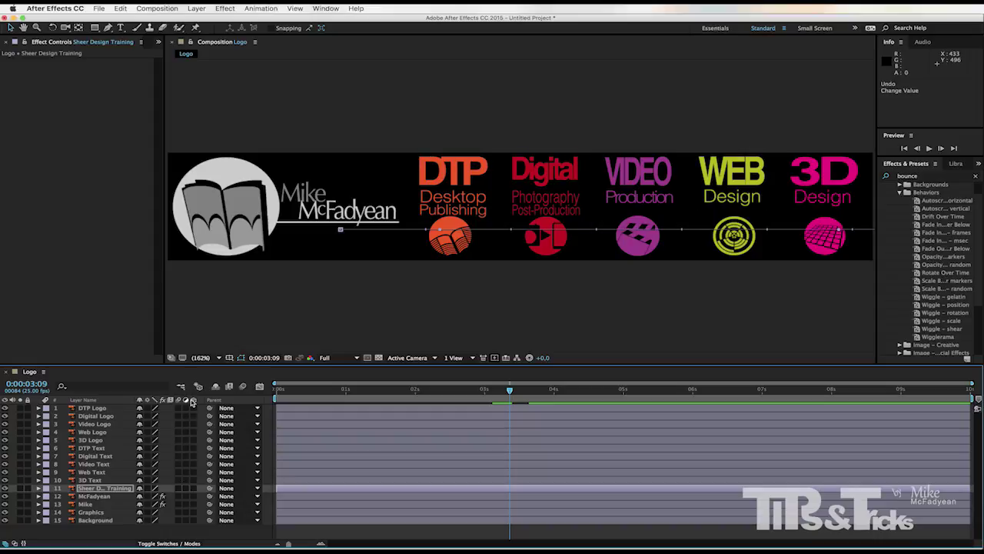
pyautogui.click(180, 488)
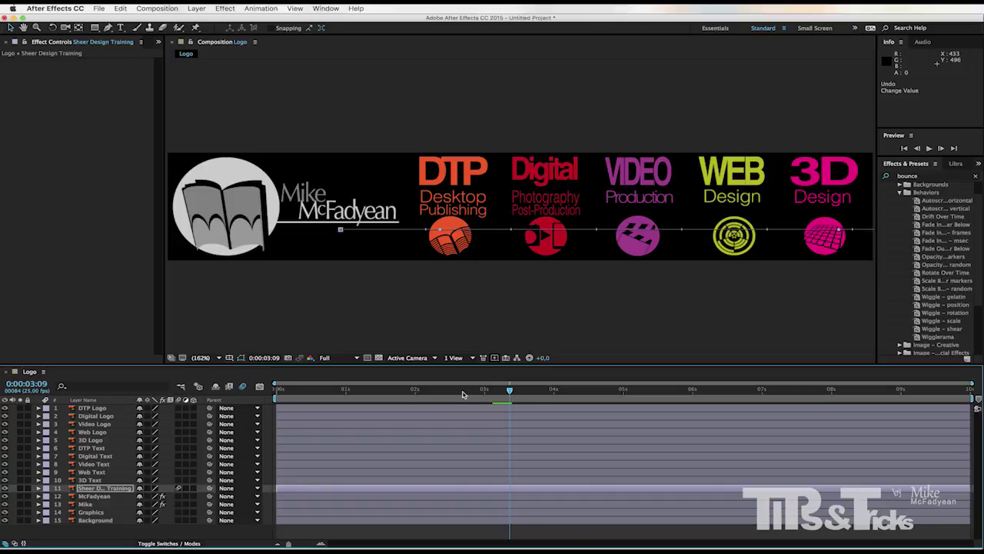
pyautogui.click(277, 390)
pyautogui.press('space')
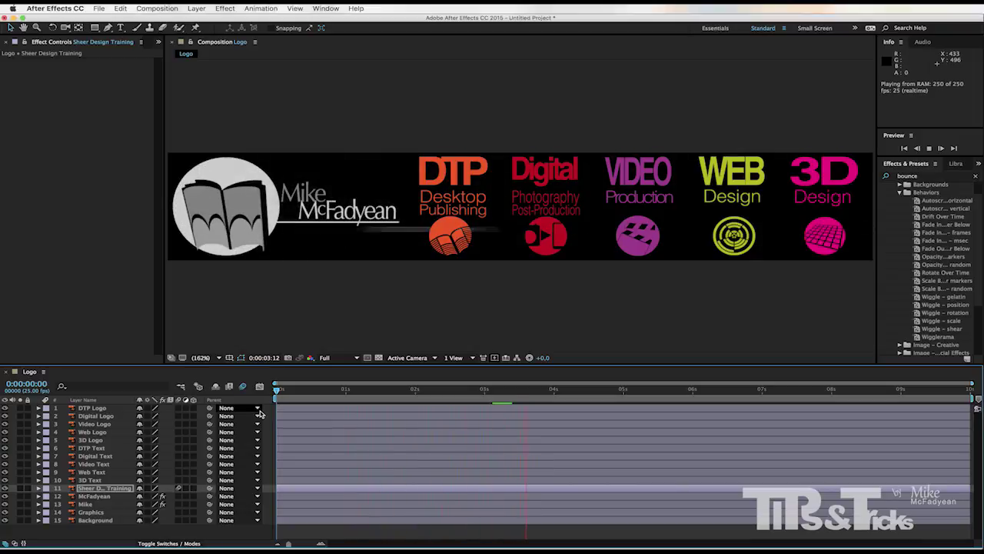
pyautogui.press('space')
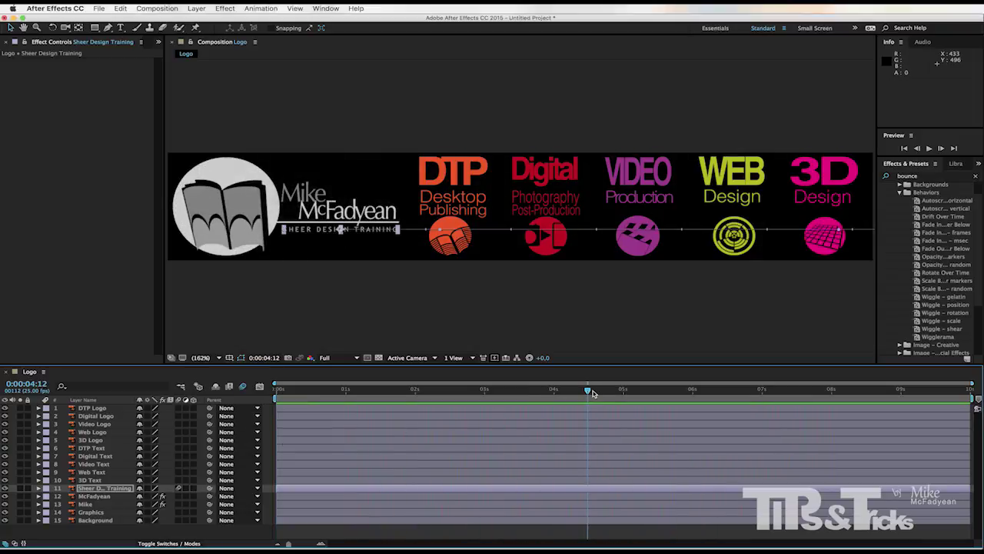
pyautogui.moveTo(589, 391); pyautogui.dragTo(290, 414)
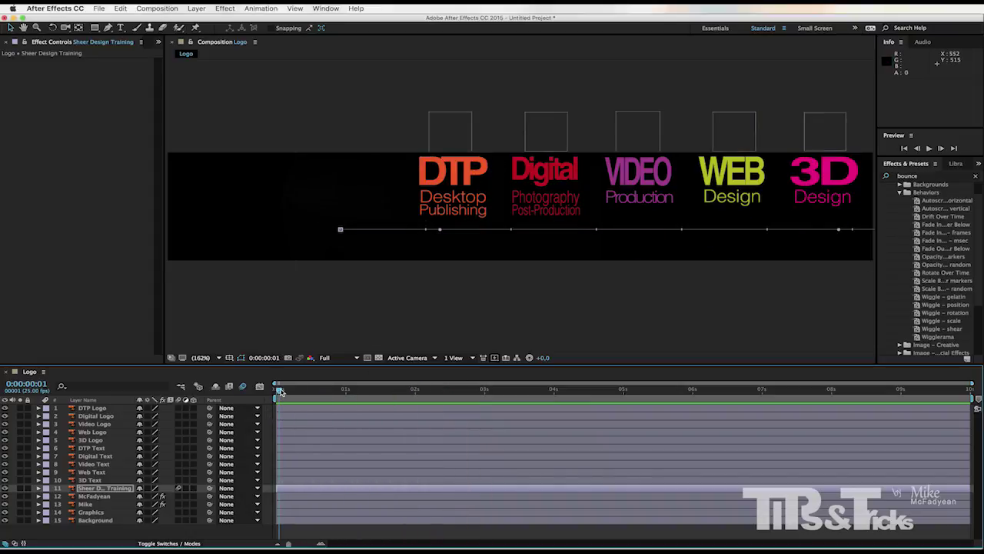
pyautogui.moveTo(279, 391); pyautogui.dragTo(259, 400)
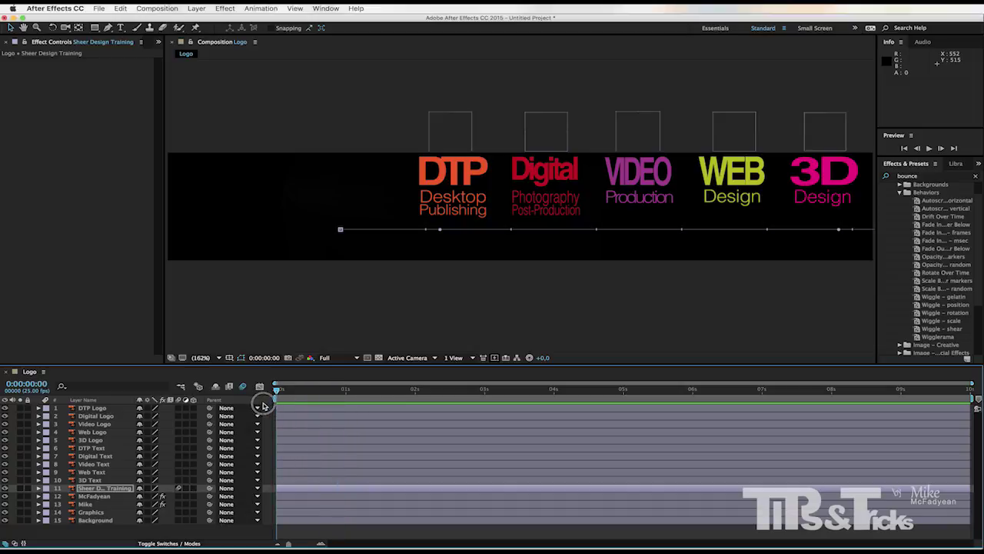
# Step: Create a comp-sized black solid layer named 'Lens Flare'
pyautogui.click(108, 410)
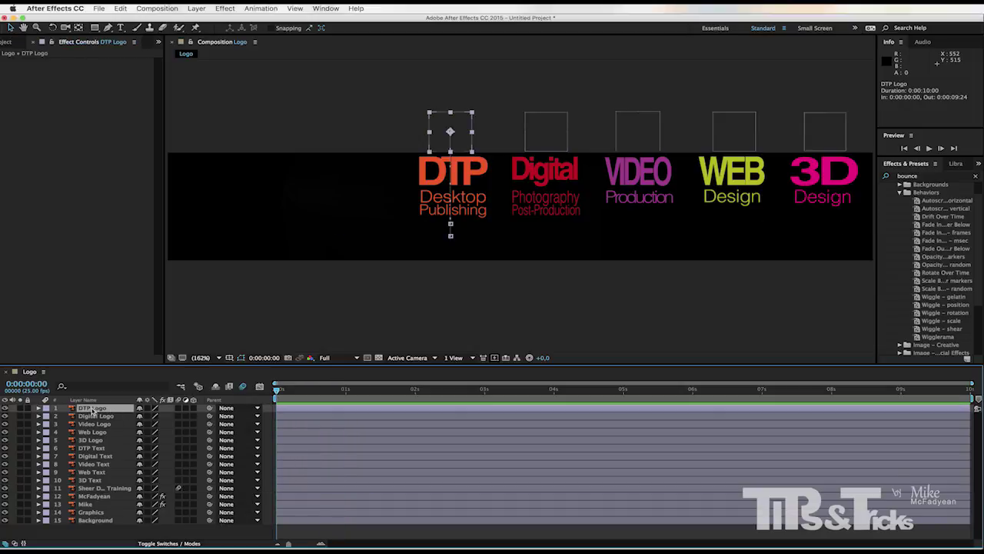
pyautogui.click(196, 10)
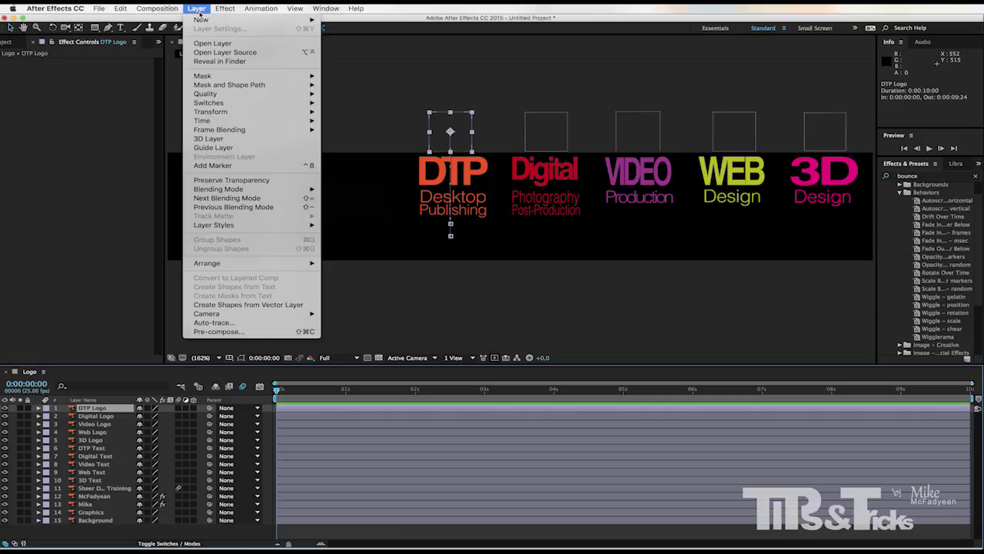
pyautogui.moveTo(202, 20)
pyautogui.click(342, 31)
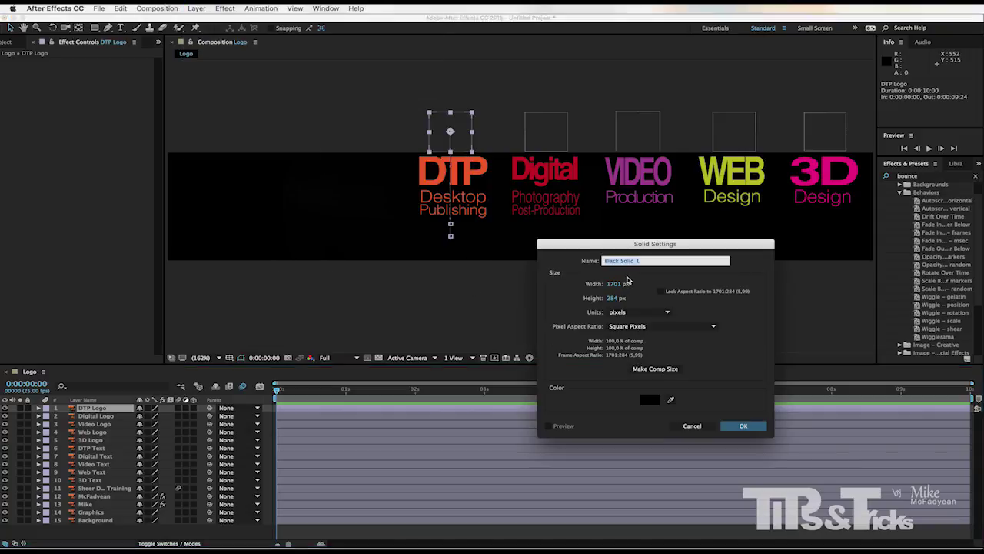
pyautogui.write('Lens Flare')
pyautogui.click(650, 371)
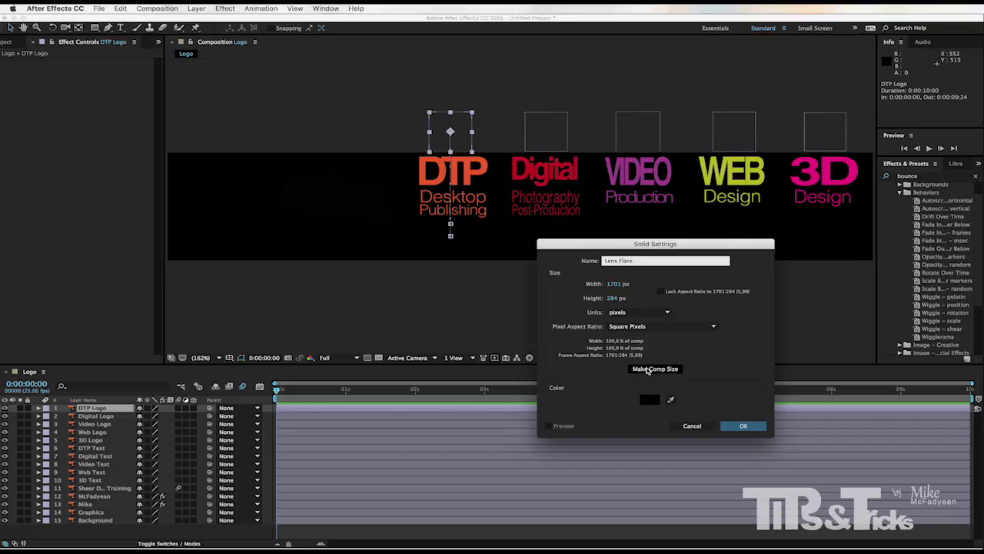
pyautogui.click(743, 426)
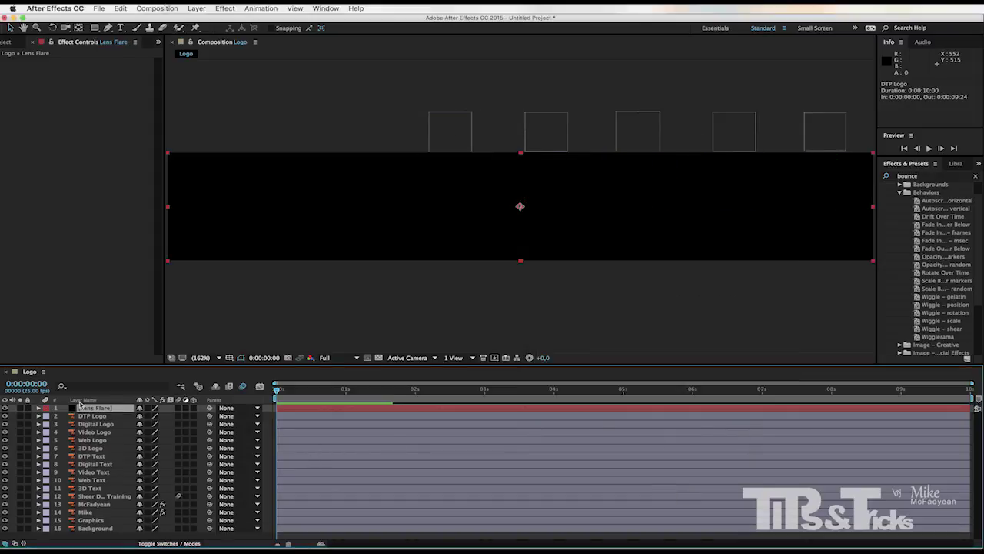
# Step: Apply the Generate > Lens Flare effect to the Lens Flare solid
pyautogui.rightClick(119, 409)
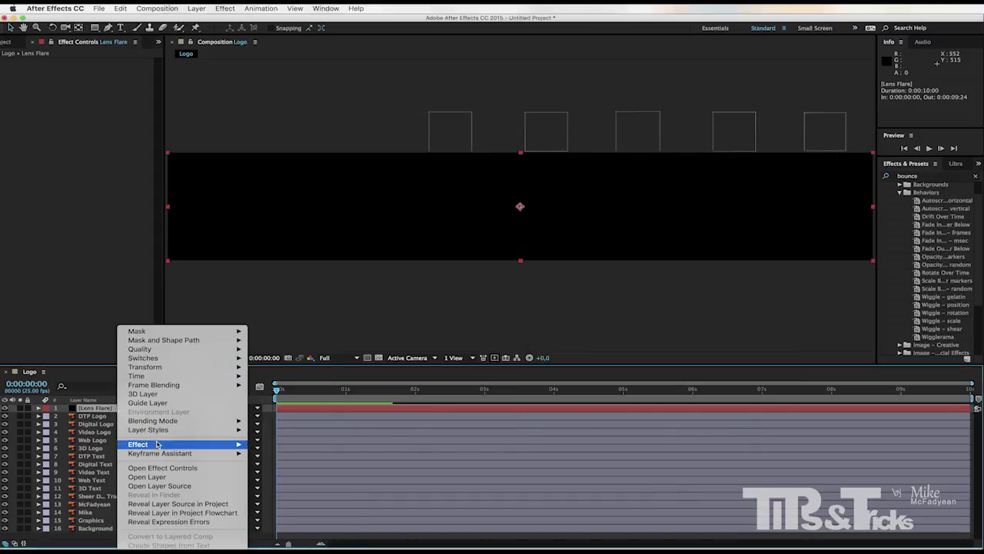
pyautogui.moveTo(159, 444)
pyautogui.moveTo(277, 547)
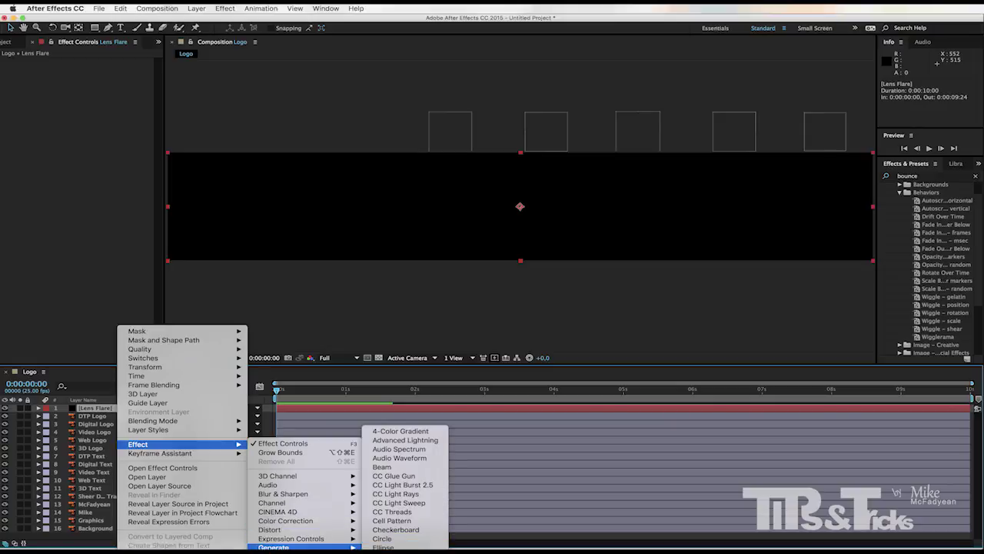
pyautogui.click(400, 549)
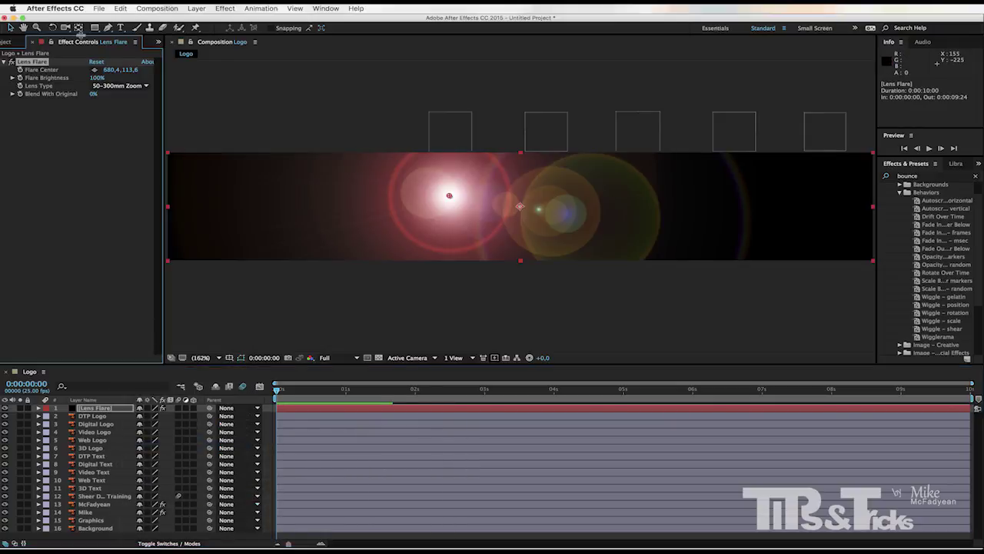
# Step: Set the flare's Lens Type to 105mm Prime and Flare Brightness to 80%
pyautogui.click(123, 85)
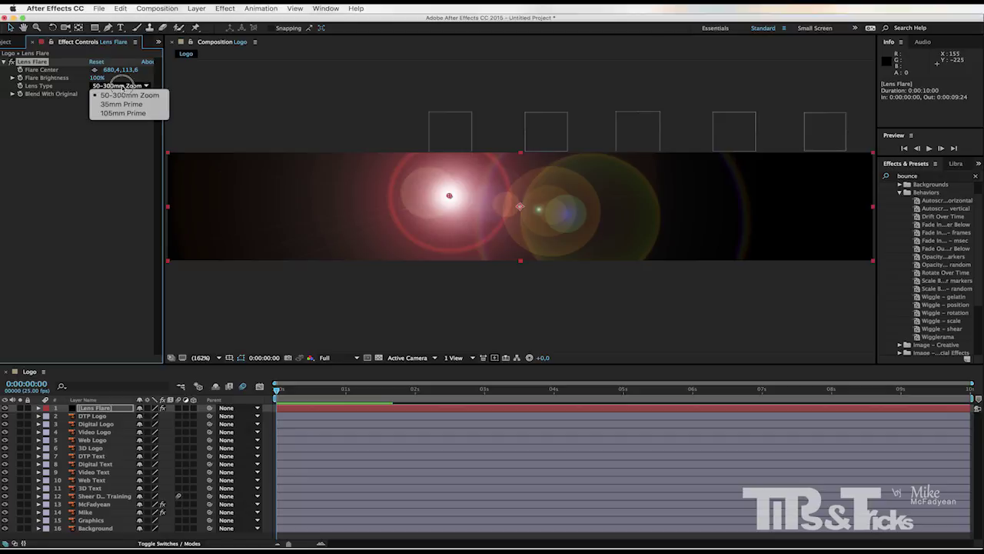
pyautogui.click(123, 113)
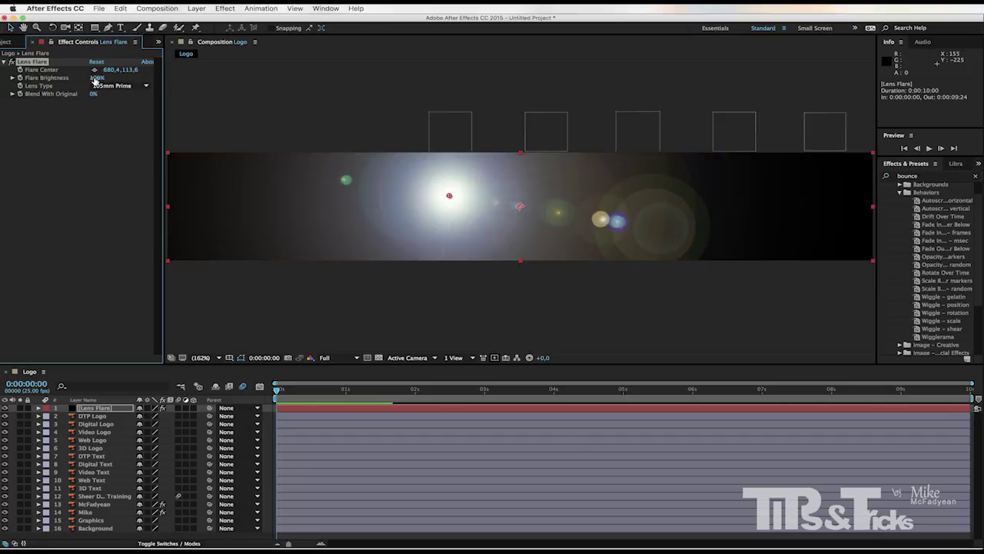
pyautogui.moveTo(95, 80)
pyautogui.mouseDown()
pyautogui.moveTo(77, 78)
pyautogui.moveTo(86, 83)
pyautogui.mouseUp()
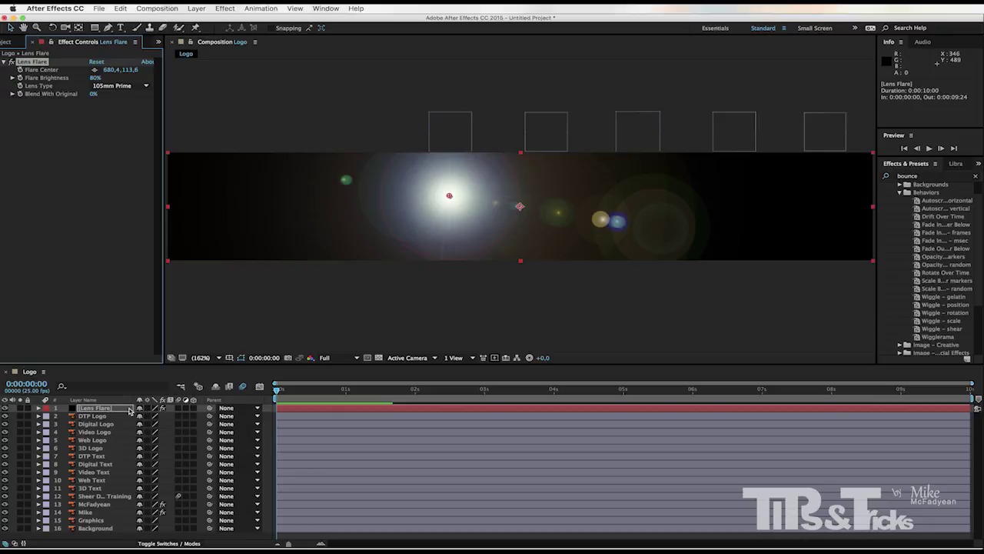
pyautogui.click(170, 543)
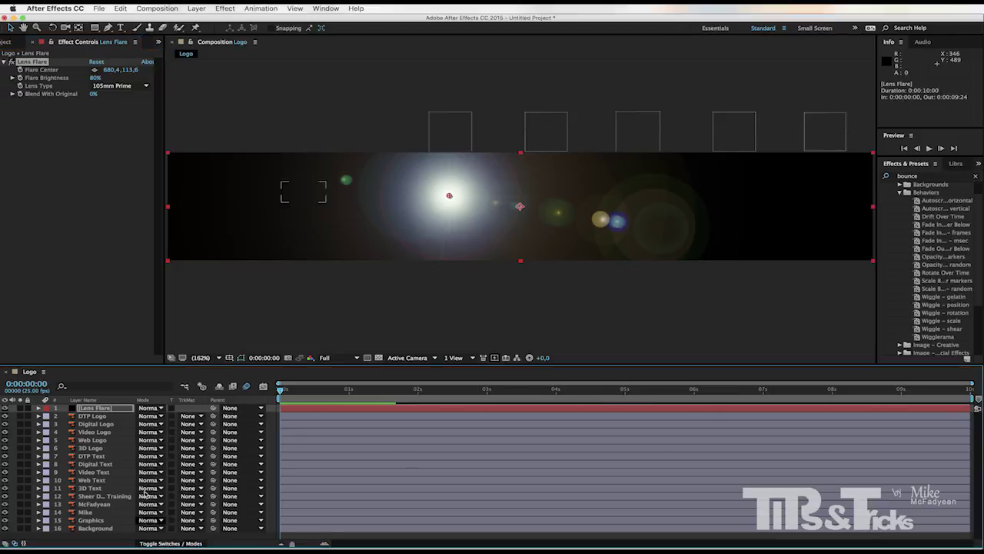
# Step: Blend the flare layer in Screen mode and place its centre near the banner's top-left
pyautogui.click(161, 409)
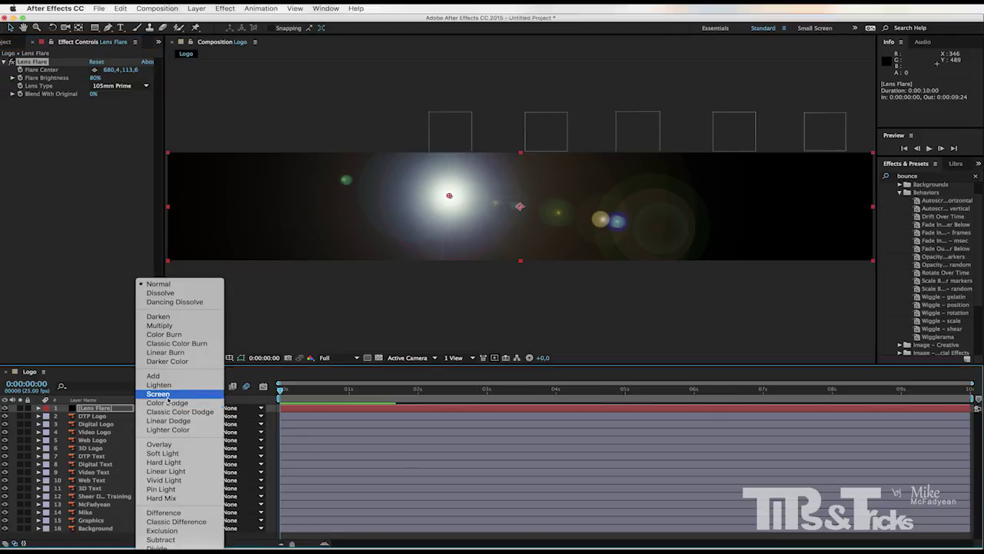
pyautogui.click(158, 393)
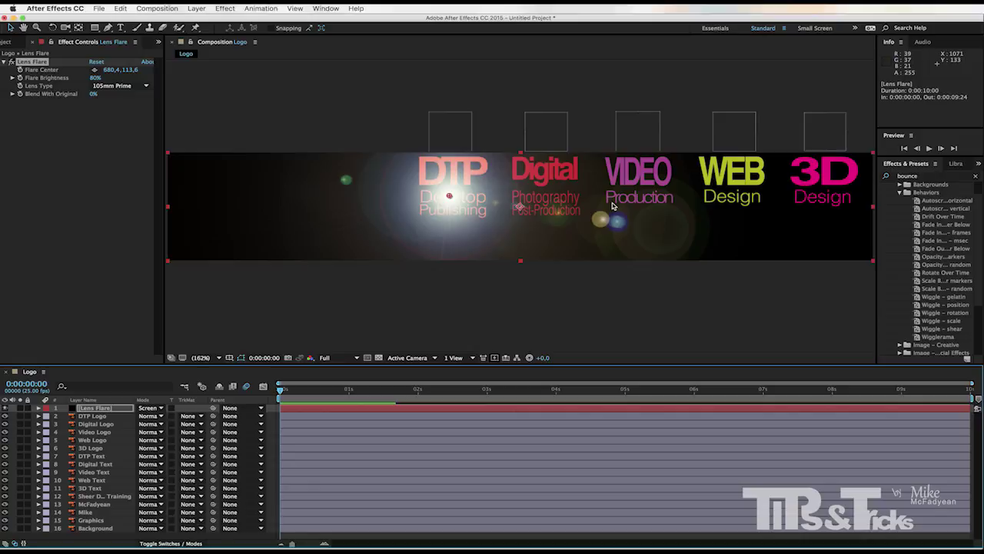
pyautogui.hotkey('ctrl', 'p')
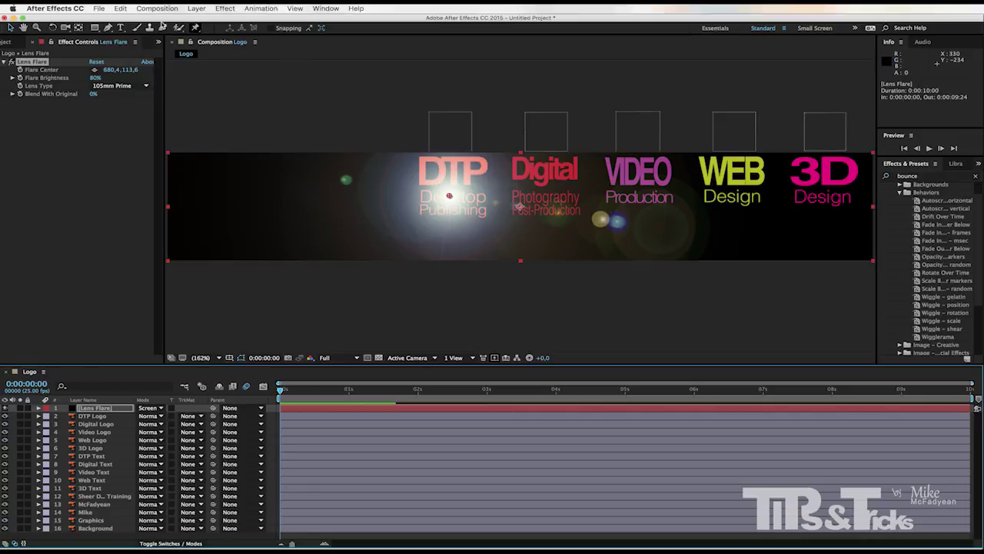
pyautogui.click(95, 73)
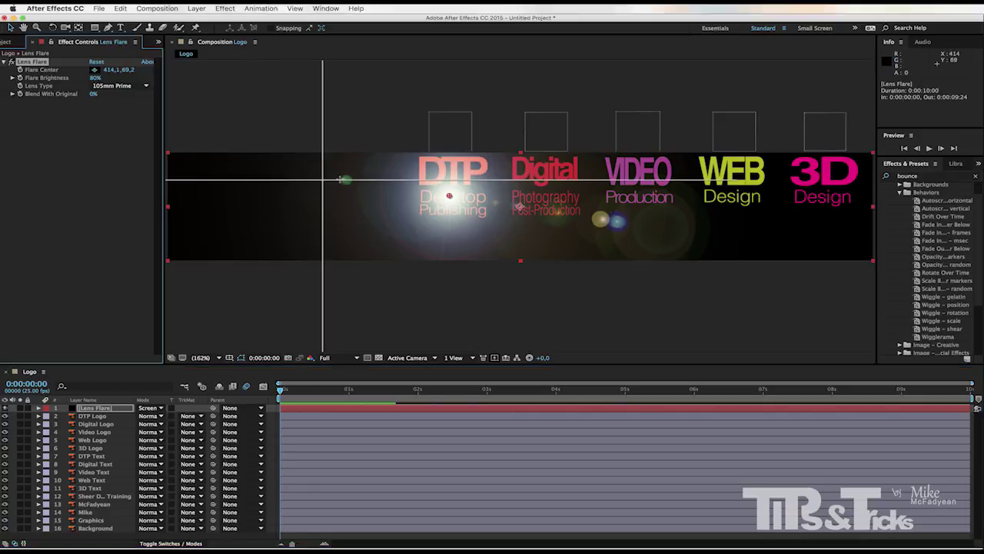
pyautogui.click(349, 179)
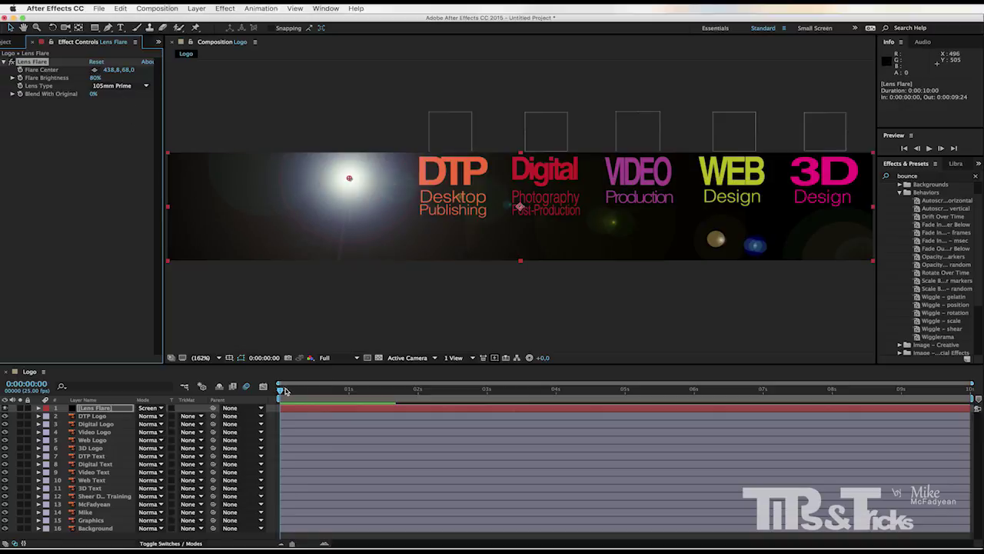
pyautogui.moveTo(284, 391); pyautogui.dragTo(495, 394)
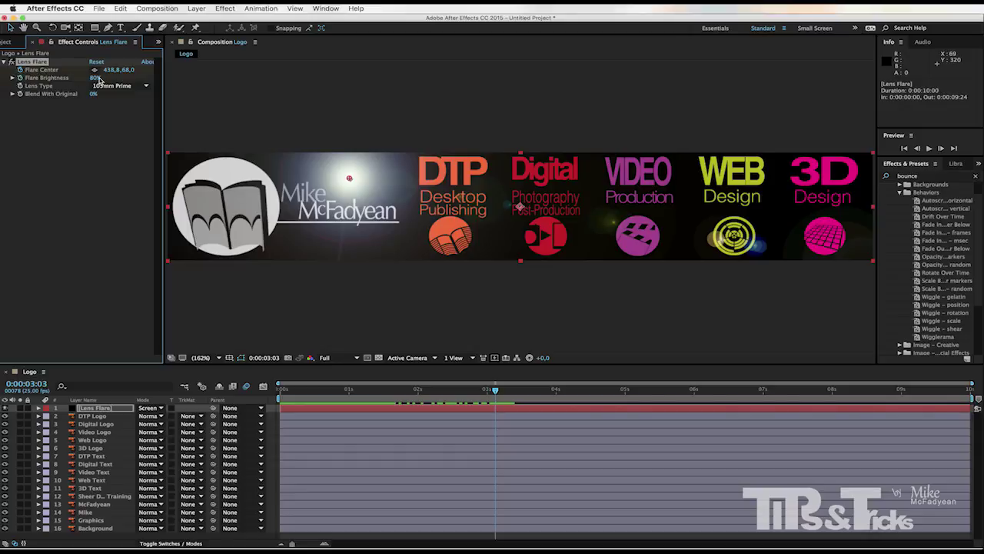
# Step: Keyframe Flare Brightness at 0% at 3:03 and reveal the keyframed properties with U
pyautogui.moveTo(94, 82); pyautogui.dragTo(19, 89)
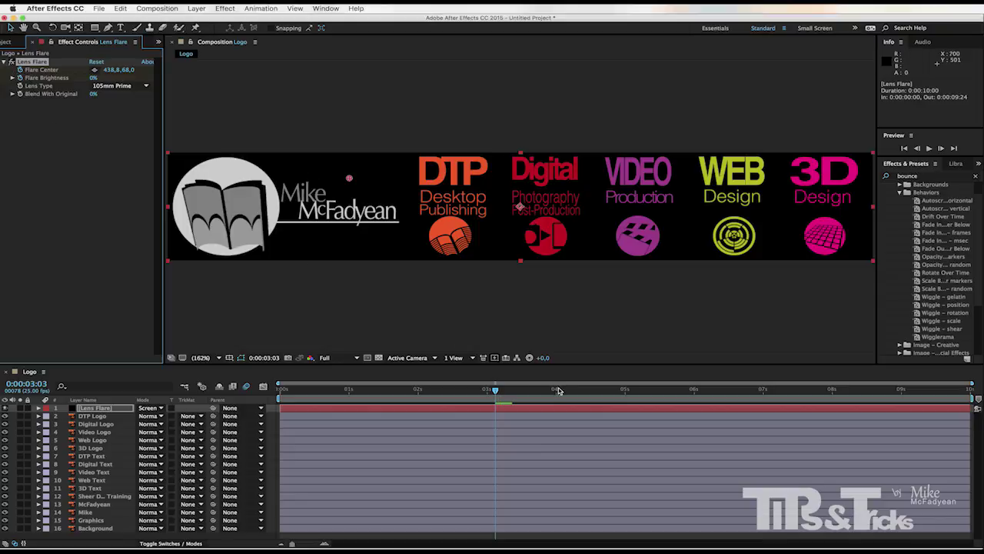
pyautogui.moveTo(496, 392); pyautogui.dragTo(625, 399)
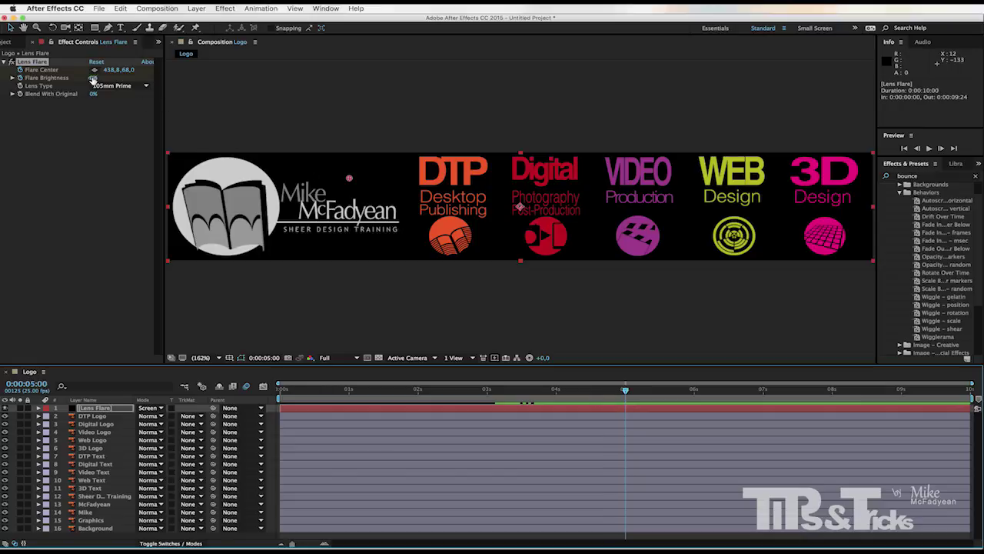
pyautogui.moveTo(625, 392); pyautogui.dragTo(528, 399)
pyautogui.click(98, 409)
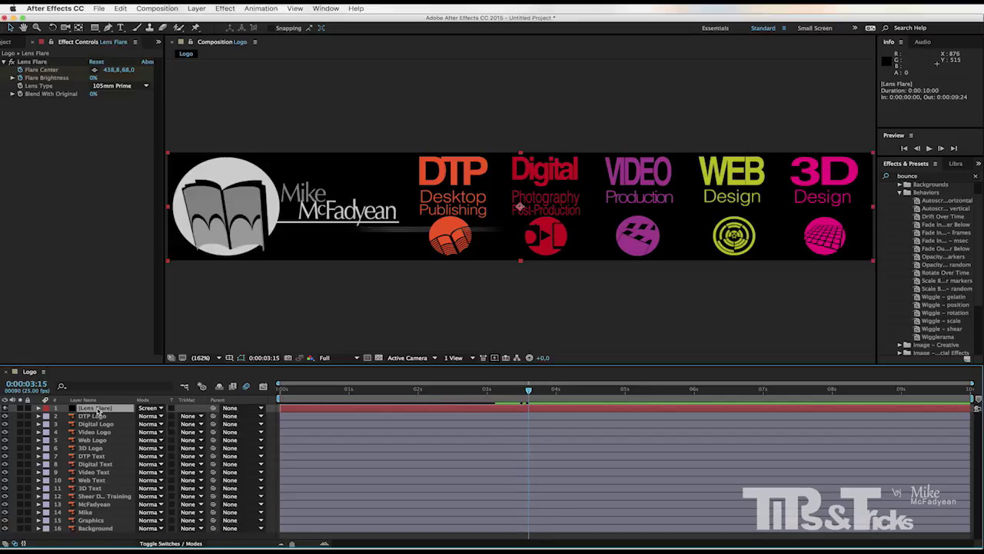
pyautogui.press('u')
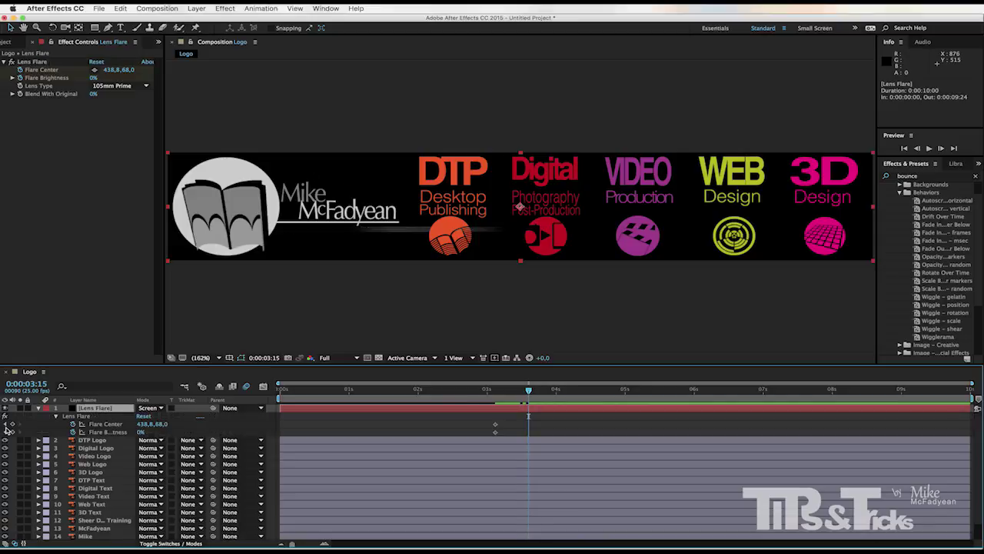
# Step: Raise Flare Brightness to 95% at 3:09 for a second keyframe
pyautogui.click(6, 424)
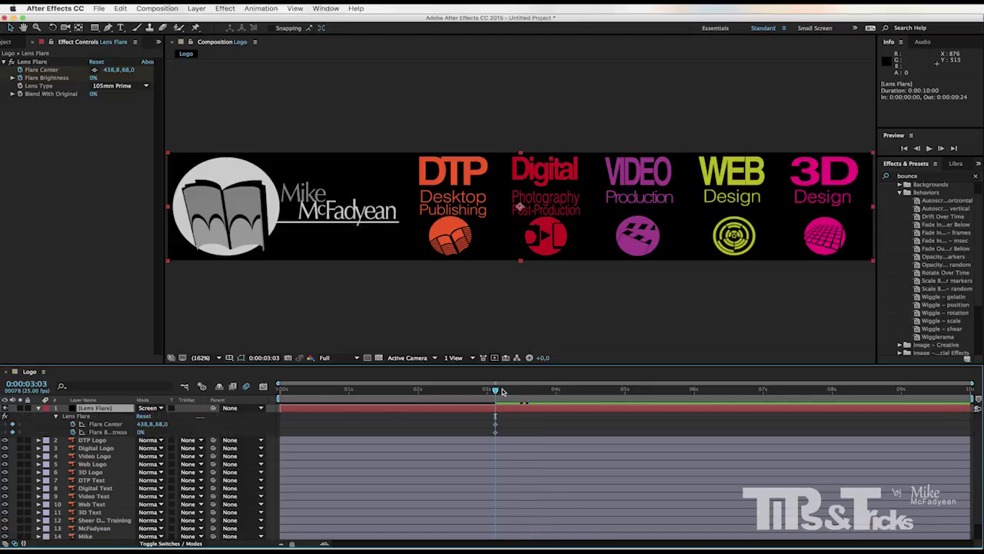
pyautogui.moveTo(495, 391); pyautogui.dragTo(512, 391)
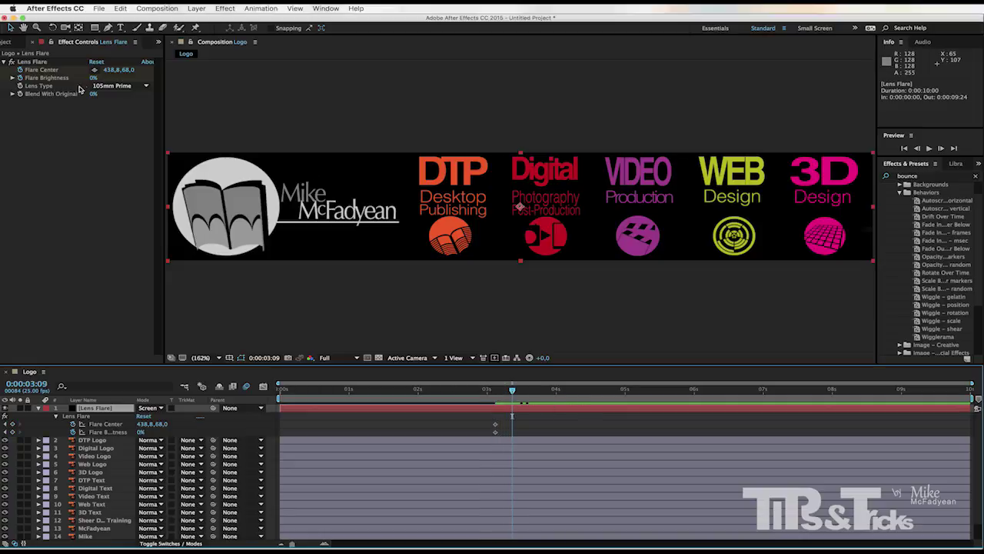
pyautogui.click(102, 80)
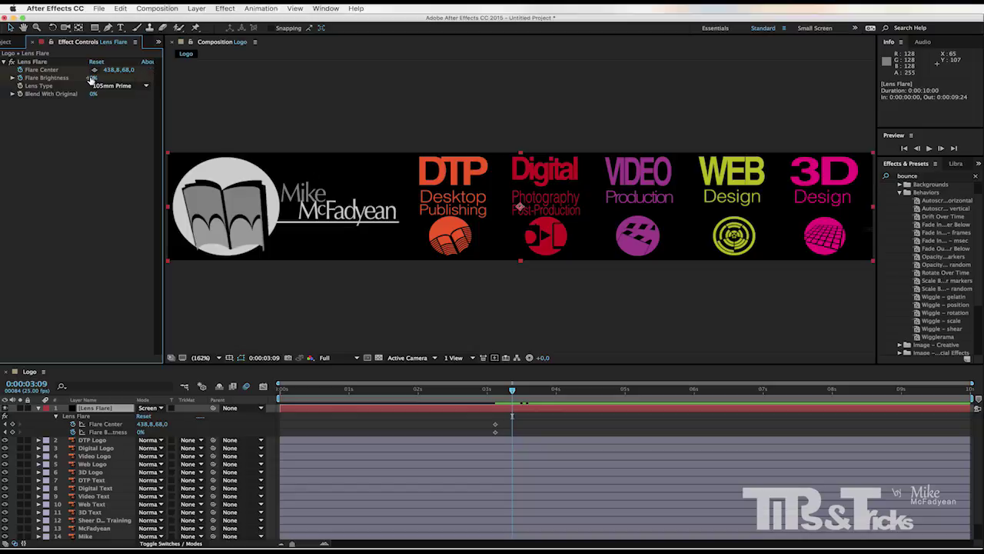
pyautogui.click(103, 81)
pyautogui.moveTo(103, 82); pyautogui.dragTo(143, 83)
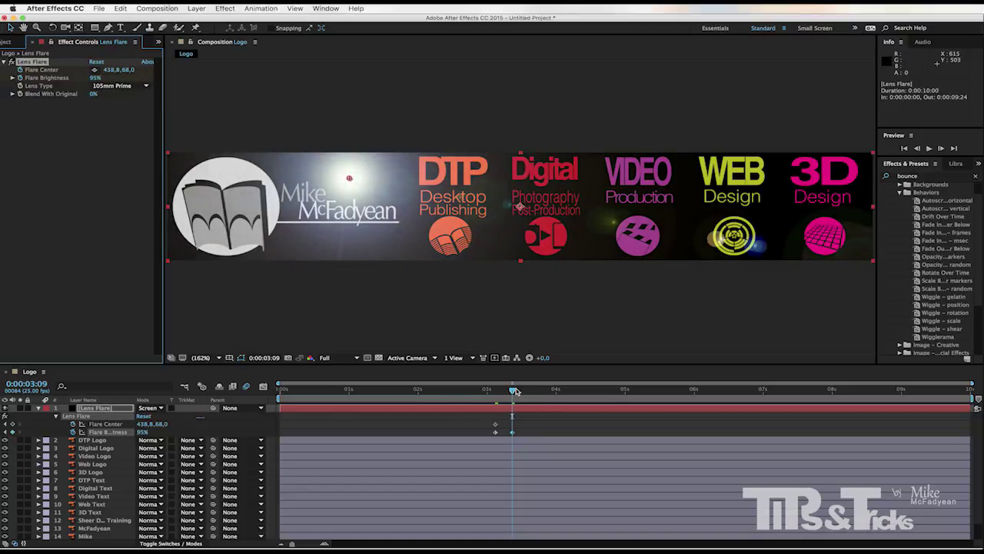
pyautogui.moveTo(514, 390); pyautogui.dragTo(627, 401)
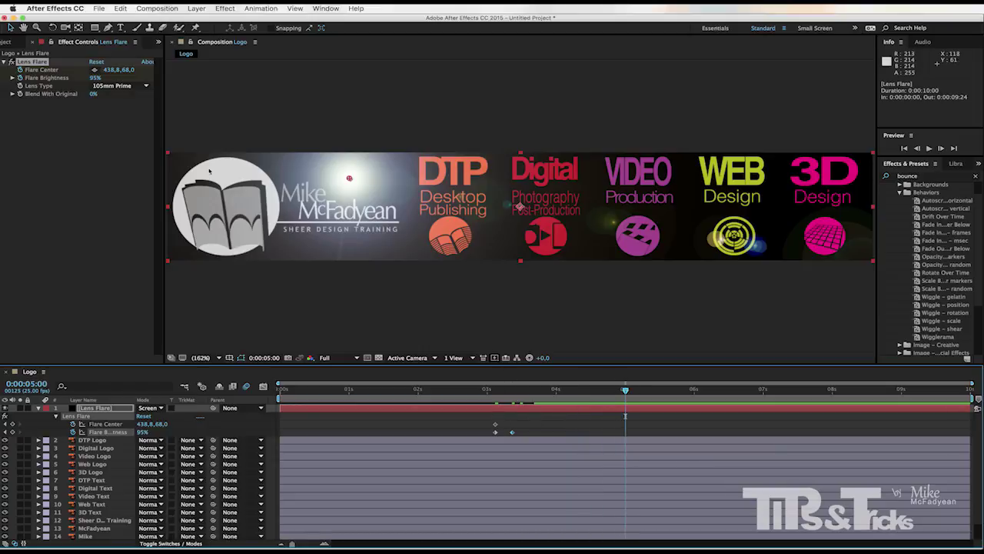
# Step: At 5:00, move the flare centre to the banner's right edge at 90% brightness
pyautogui.click(95, 70)
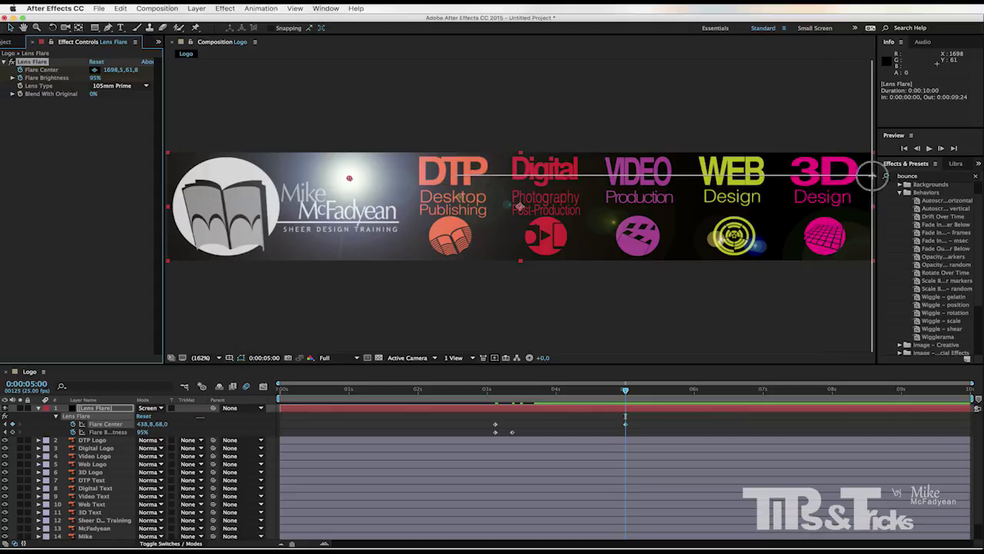
pyautogui.click(872, 176)
pyautogui.moveTo(626, 392)
pyautogui.mouseDown()
pyautogui.moveTo(502, 396)
pyautogui.moveTo(640, 397)
pyautogui.moveTo(626, 399)
pyautogui.mouseUp()
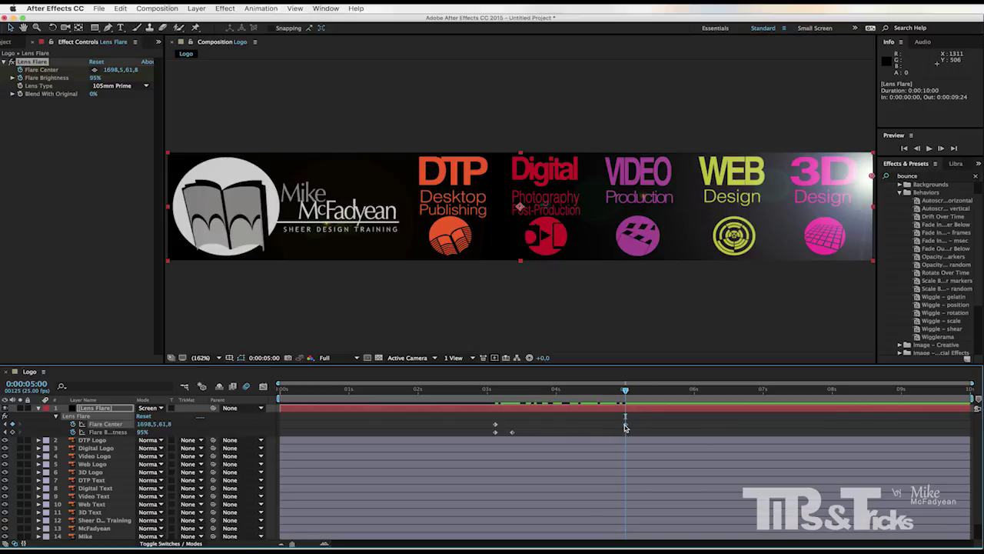
pyautogui.click(625, 425)
pyautogui.moveTo(91, 79); pyautogui.dragTo(87, 80)
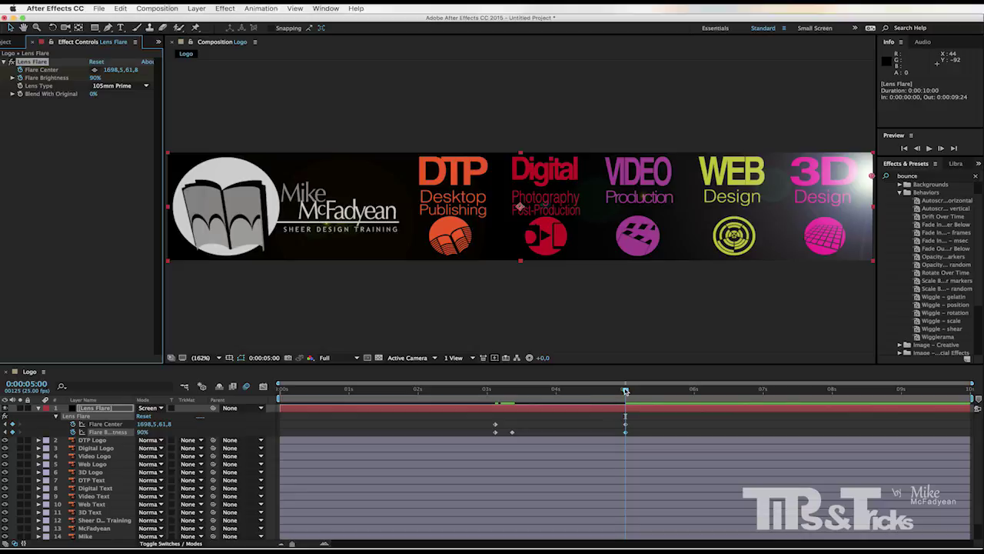
# Step: Fade the flare brightness to 0% at 5:06
pyautogui.moveTo(625, 390); pyautogui.dragTo(642, 390)
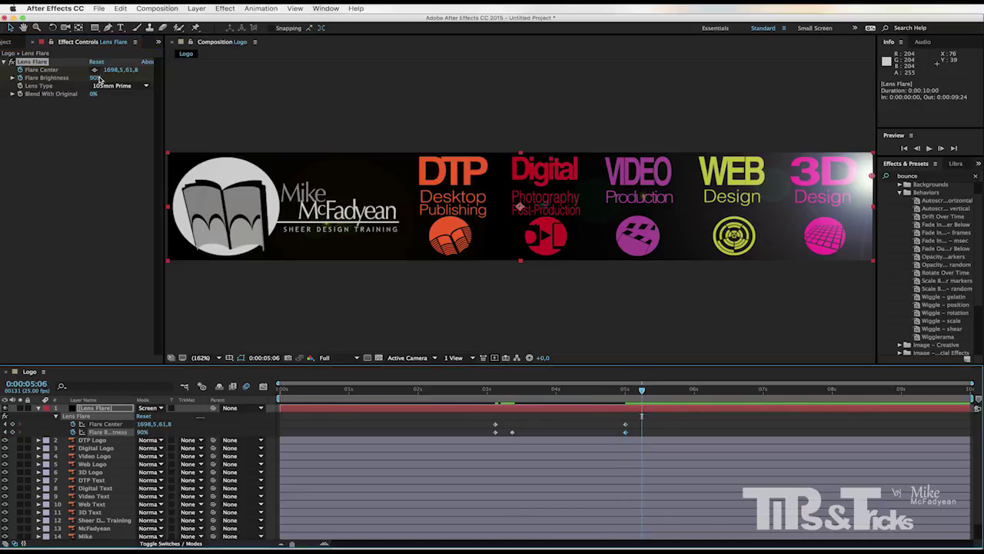
pyautogui.moveTo(94, 80); pyautogui.dragTo(16, 86)
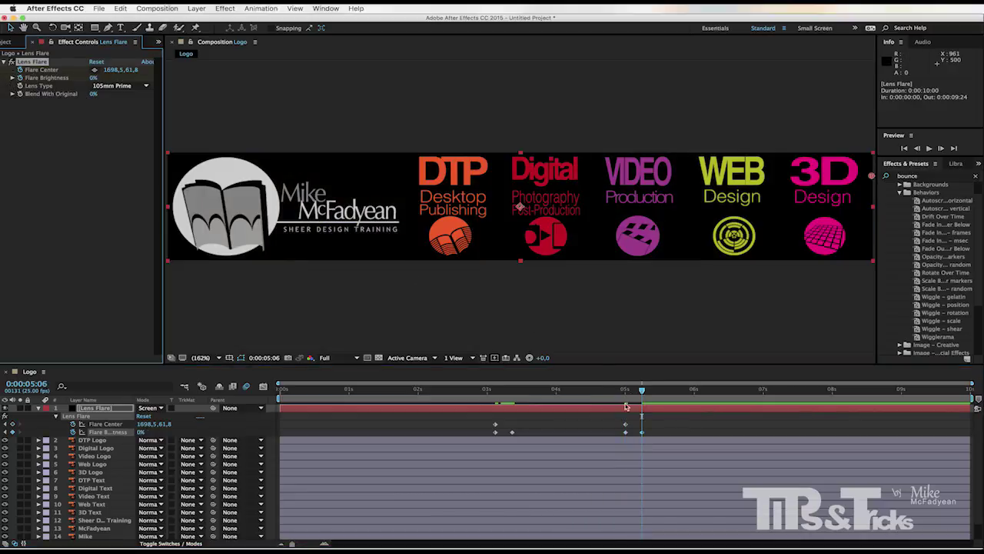
pyautogui.moveTo(642, 390); pyautogui.dragTo(516, 424)
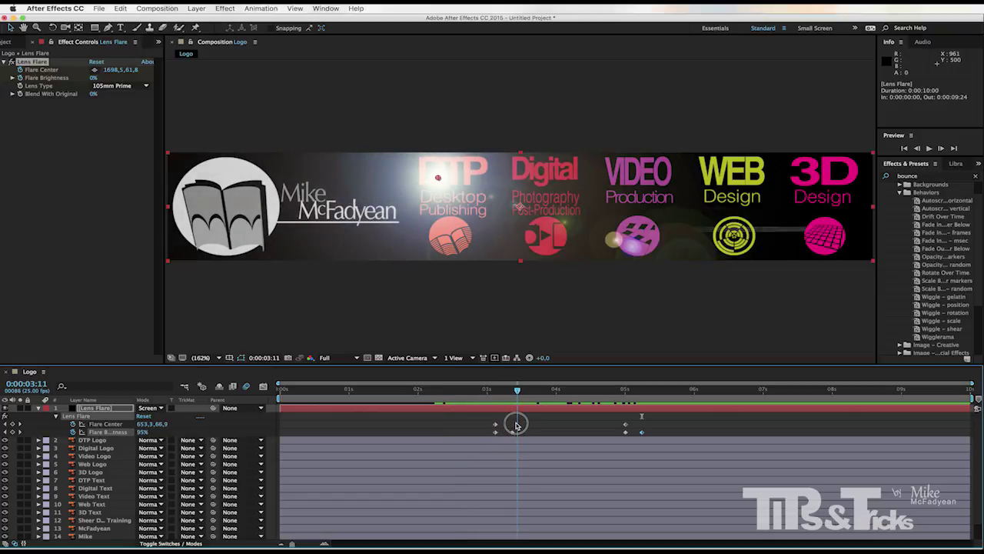
# Step: Keyframe the DTP Text opacity from 0% up to 100% at 3:14
pyautogui.click(91, 480)
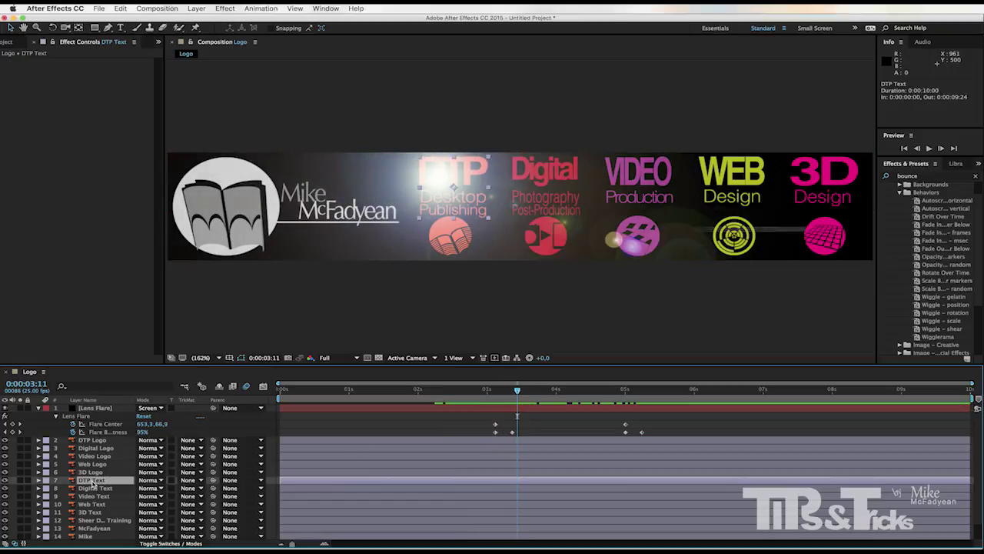
pyautogui.press('t')
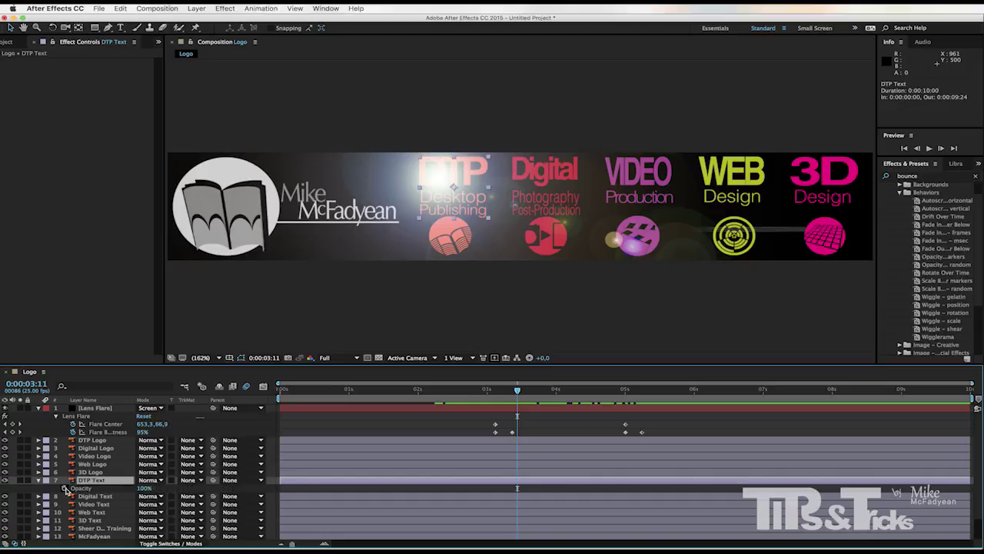
pyautogui.click(65, 489)
pyautogui.moveTo(142, 492); pyautogui.dragTo(92, 492)
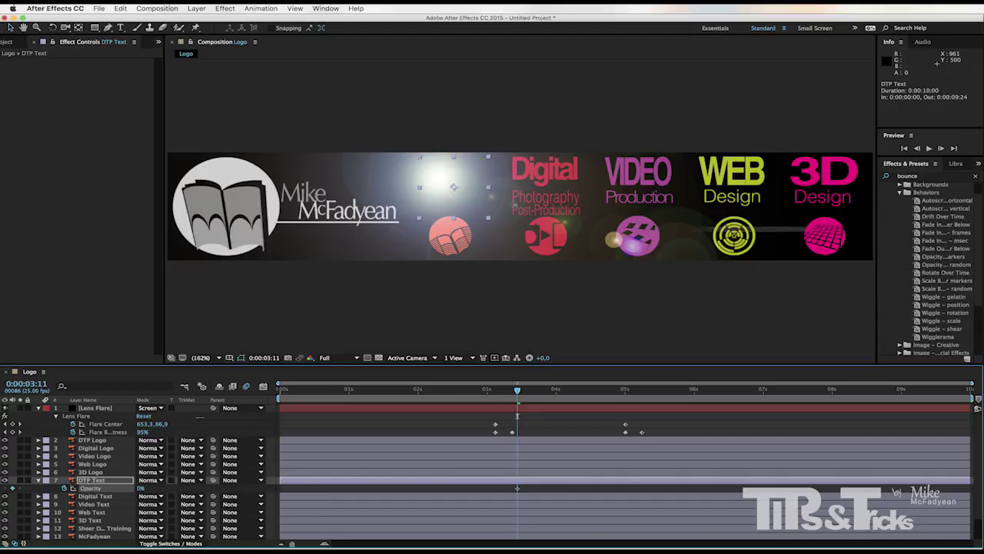
pyautogui.moveTo(518, 391); pyautogui.dragTo(526, 391)
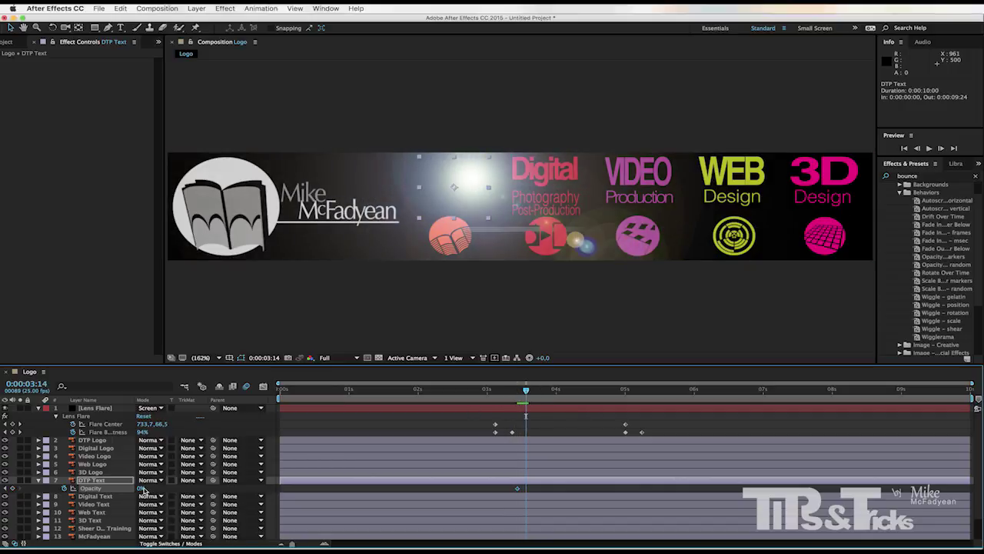
pyautogui.moveTo(139, 490); pyautogui.dragTo(231, 490)
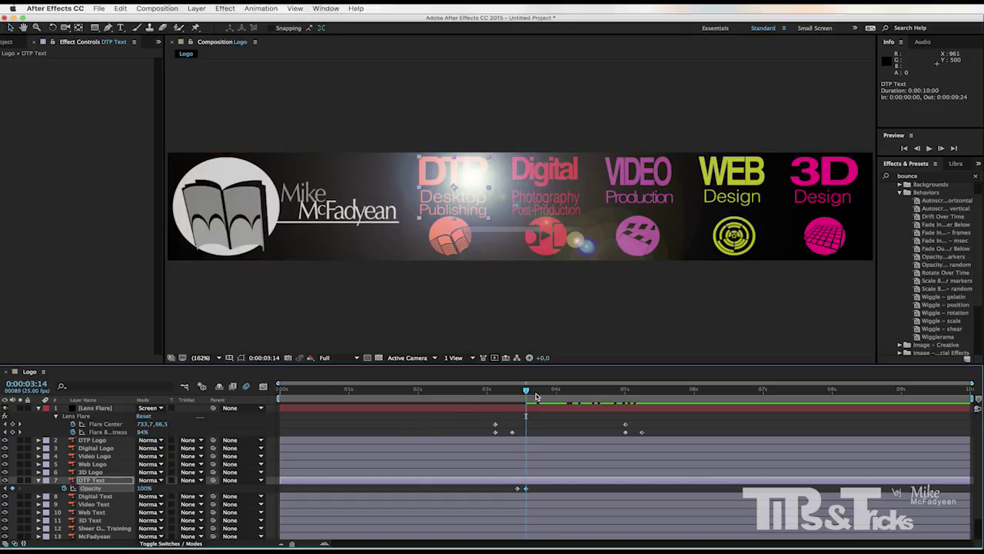
pyautogui.moveTo(526, 392)
pyautogui.mouseDown()
pyautogui.moveTo(487, 390)
pyautogui.moveTo(543, 396)
pyautogui.mouseUp()
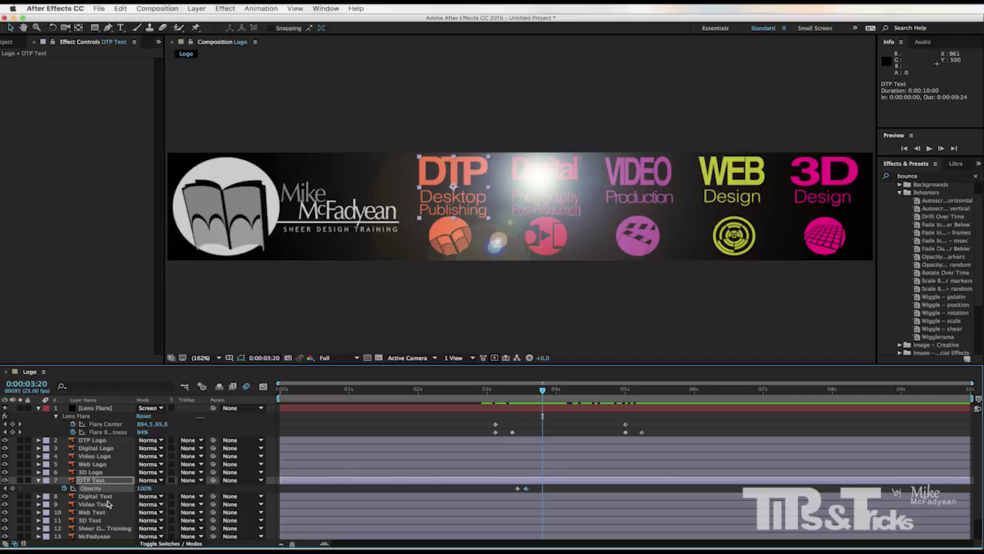
pyautogui.click(96, 496)
# Step: Fade the Digital title's opacity from 0% to 100% at 3:23
pyautogui.press('t')
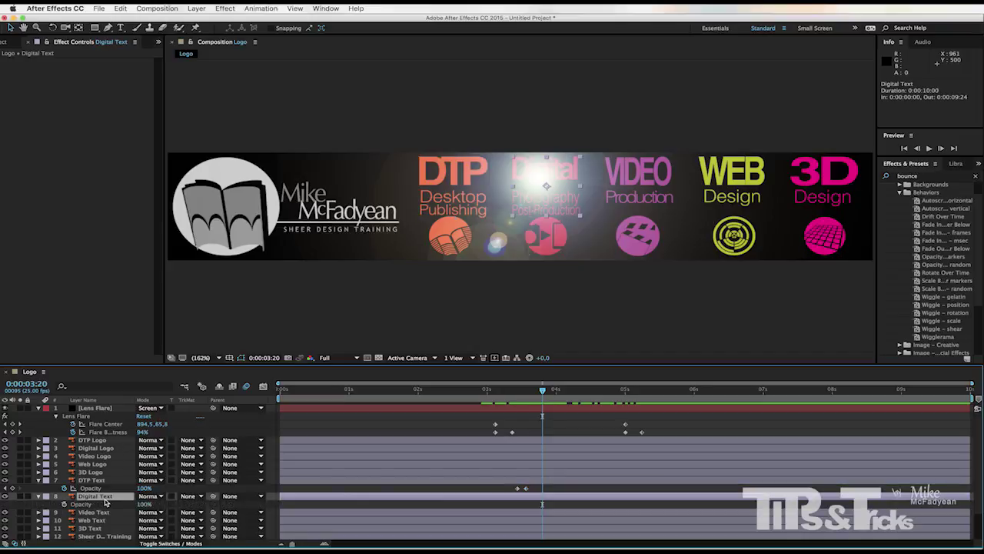
pyautogui.click(64, 504)
pyautogui.click(144, 503)
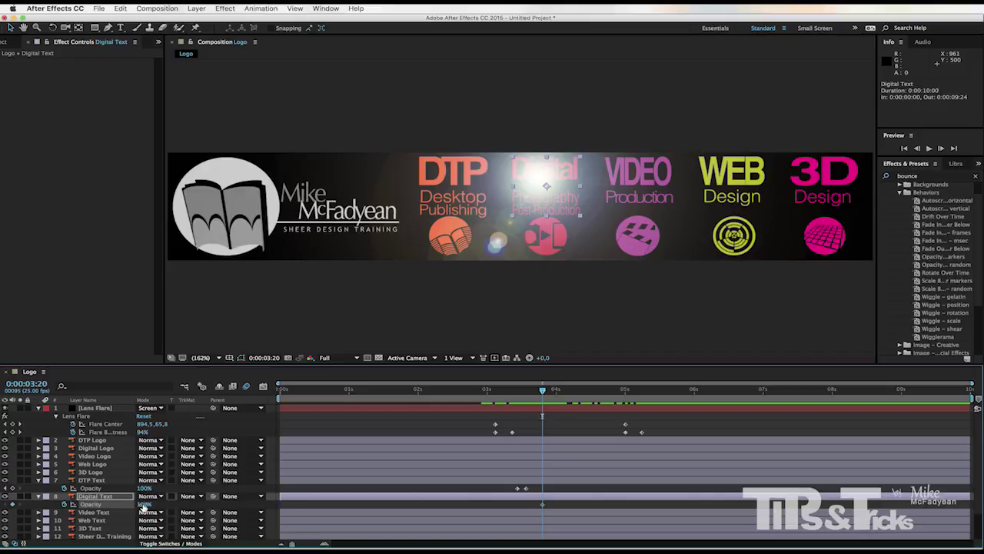
pyautogui.write('0')
pyautogui.press('Return')
pyautogui.moveTo(543, 390); pyautogui.dragTo(550, 390)
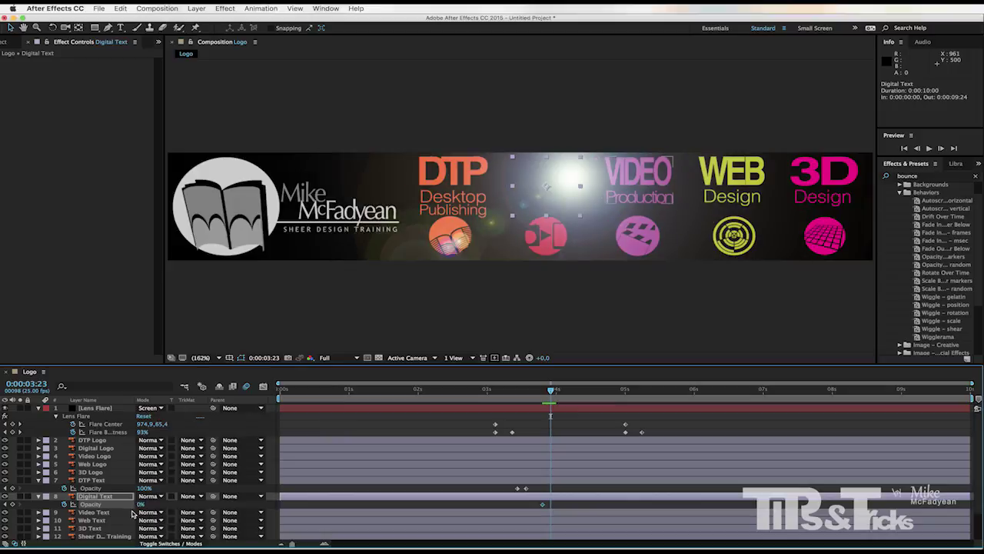
pyautogui.moveTo(139, 505); pyautogui.dragTo(333, 509)
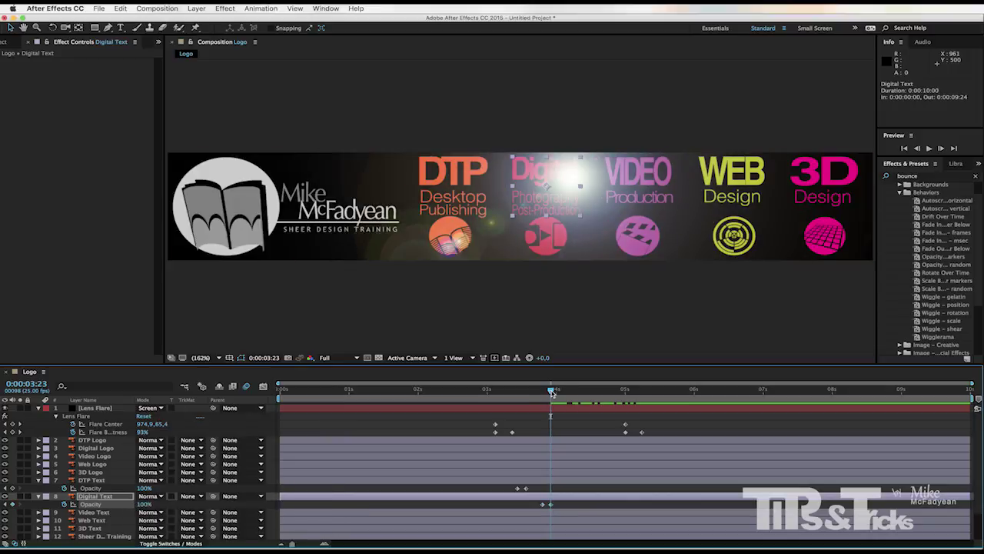
pyautogui.moveTo(551, 391); pyautogui.dragTo(565, 392)
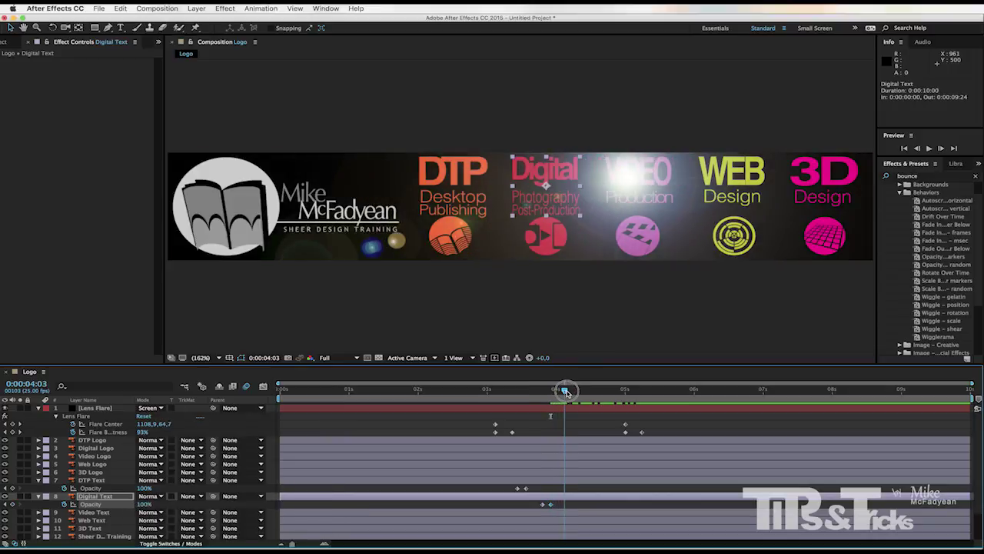
# Step: Fade the VIDEO Production title's opacity from 0% to 100% at 4:06
pyautogui.click(106, 513)
pyautogui.press('t')
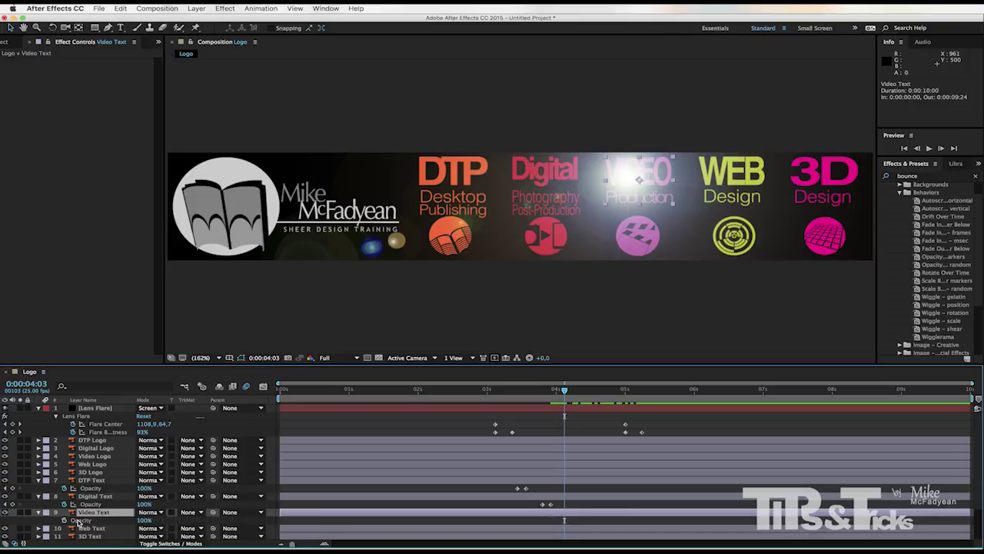
pyautogui.click(64, 521)
pyautogui.moveTo(132, 522); pyautogui.dragTo(30, 524)
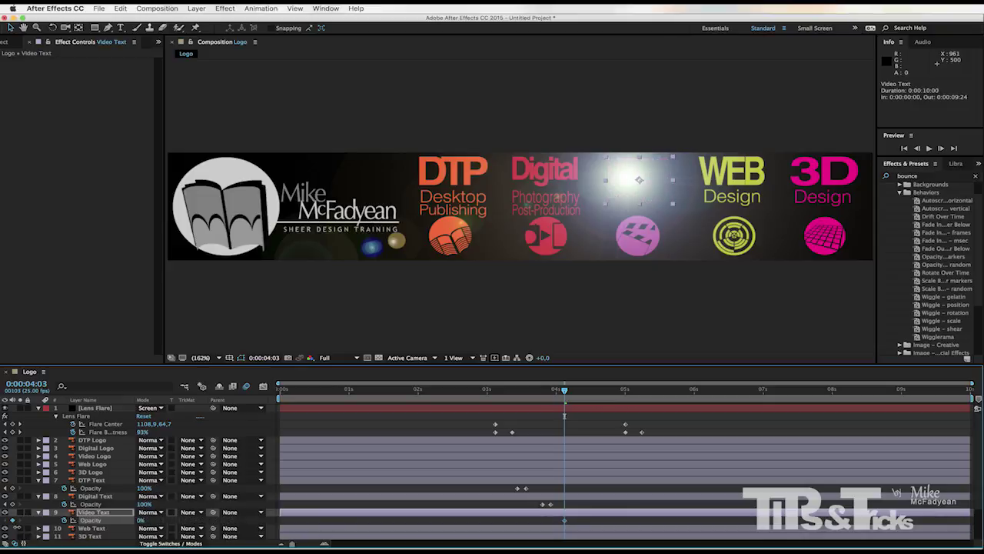
pyautogui.moveTo(565, 390); pyautogui.dragTo(572, 390)
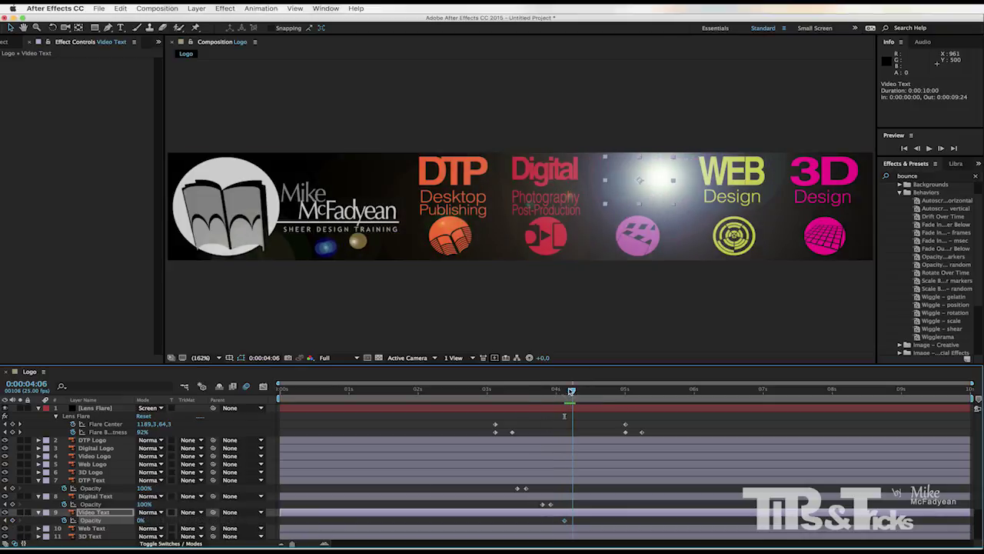
pyautogui.moveTo(141, 520); pyautogui.dragTo(234, 521)
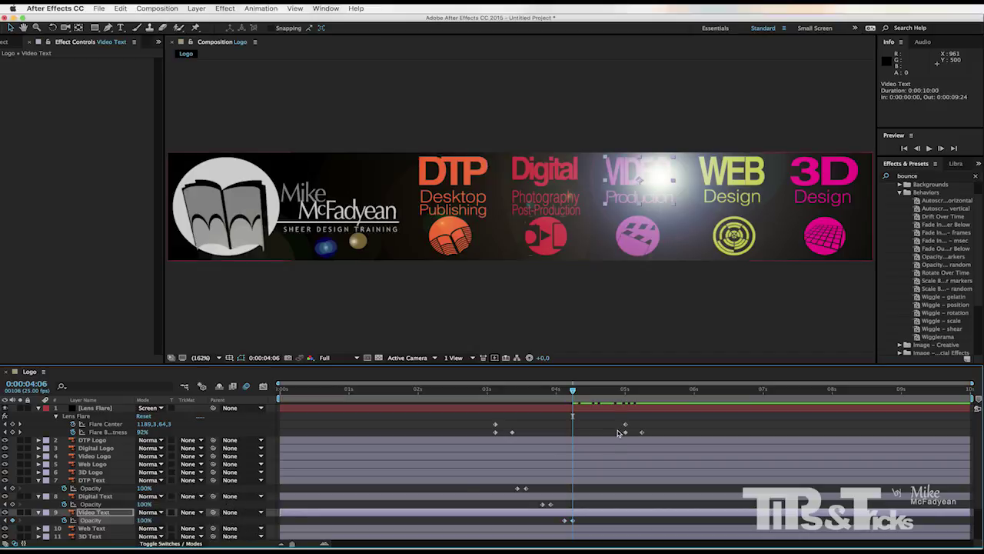
pyautogui.moveTo(572, 390); pyautogui.dragTo(589, 391)
# Step: Fade the WEB Design title's opacity from 0% to 100% at 4:16
pyautogui.click(39, 529)
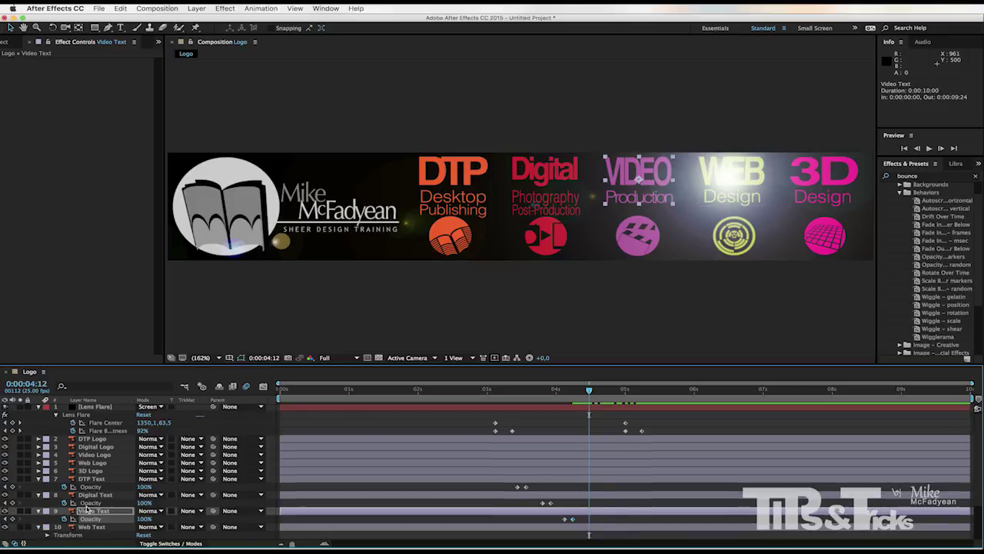
pyautogui.scroll(-3, 42, 507)
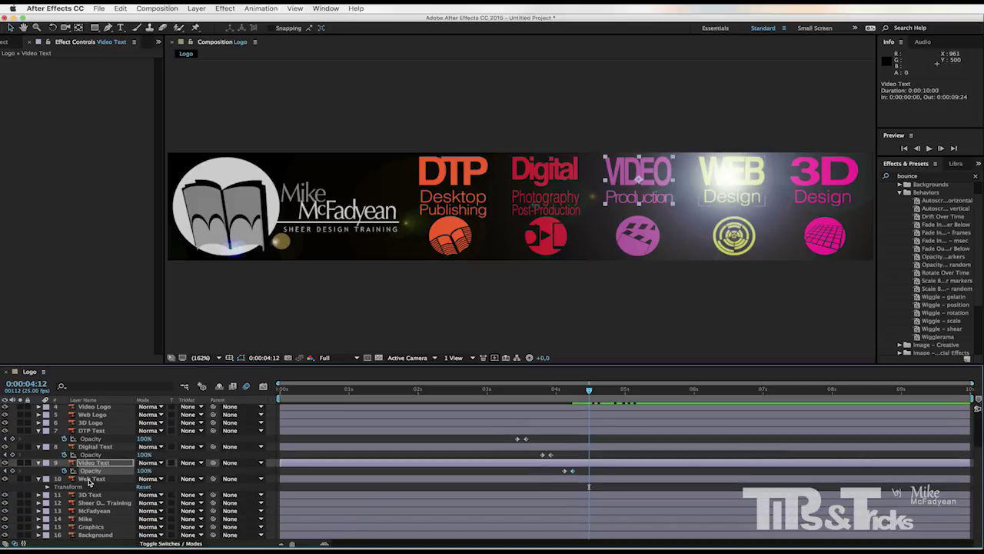
pyautogui.click(91, 479)
pyautogui.press('t')
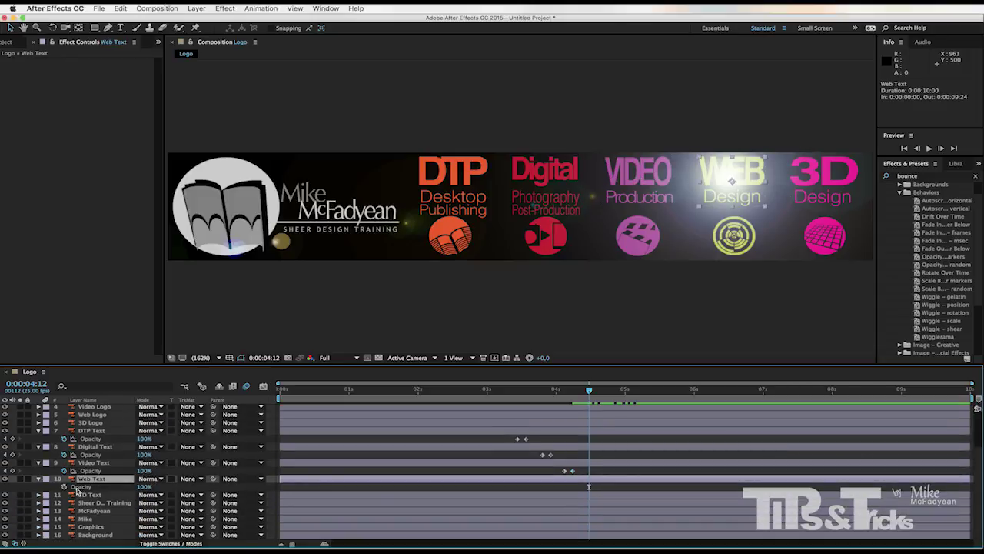
pyautogui.click(63, 487)
pyautogui.moveTo(143, 487); pyautogui.dragTo(25, 498)
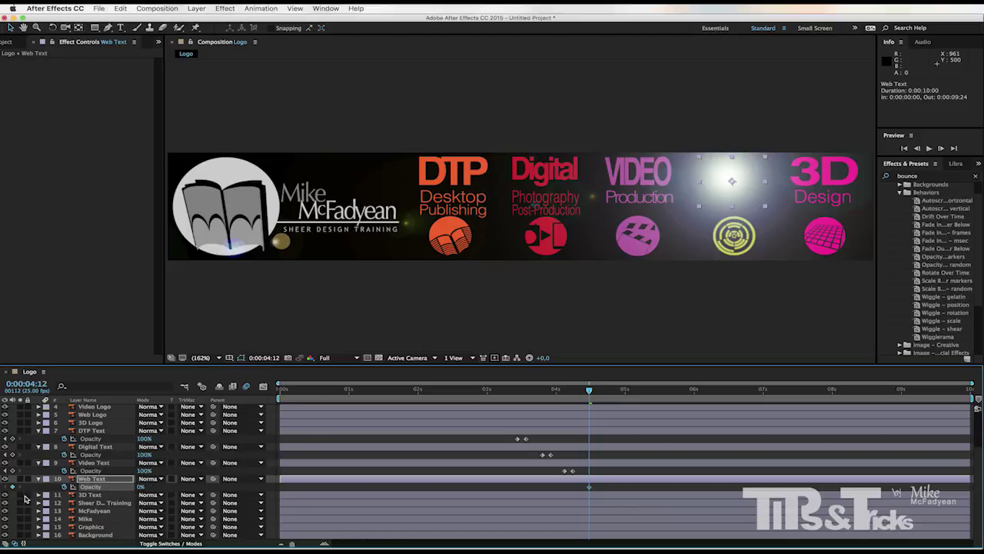
pyautogui.moveTo(589, 390); pyautogui.dragTo(601, 390)
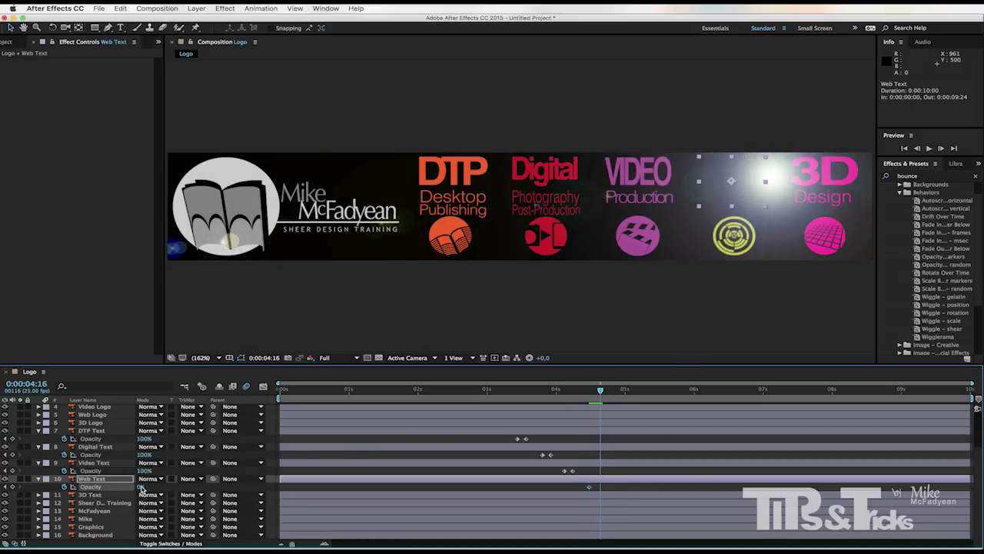
pyautogui.moveTo(142, 487); pyautogui.dragTo(317, 485)
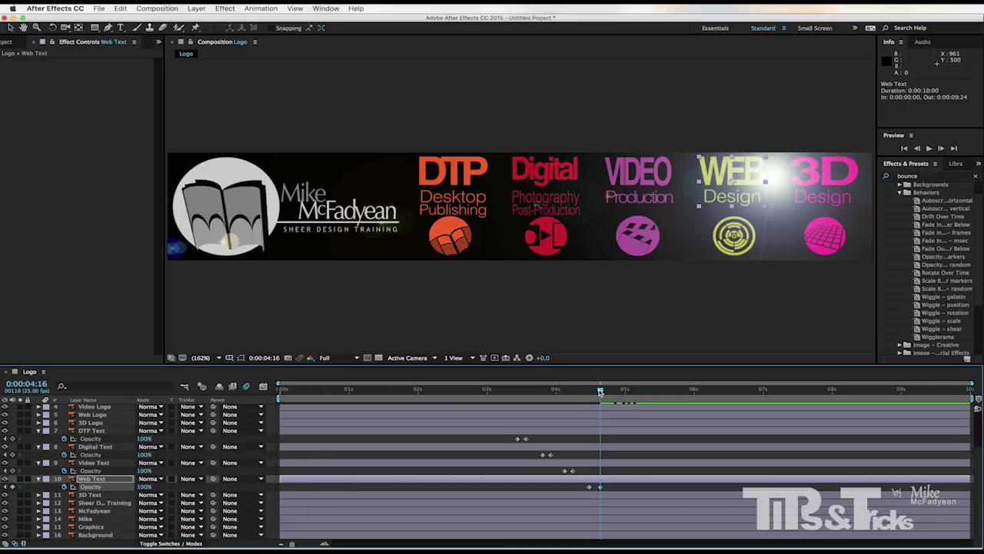
pyautogui.moveTo(600, 390); pyautogui.dragTo(612, 391)
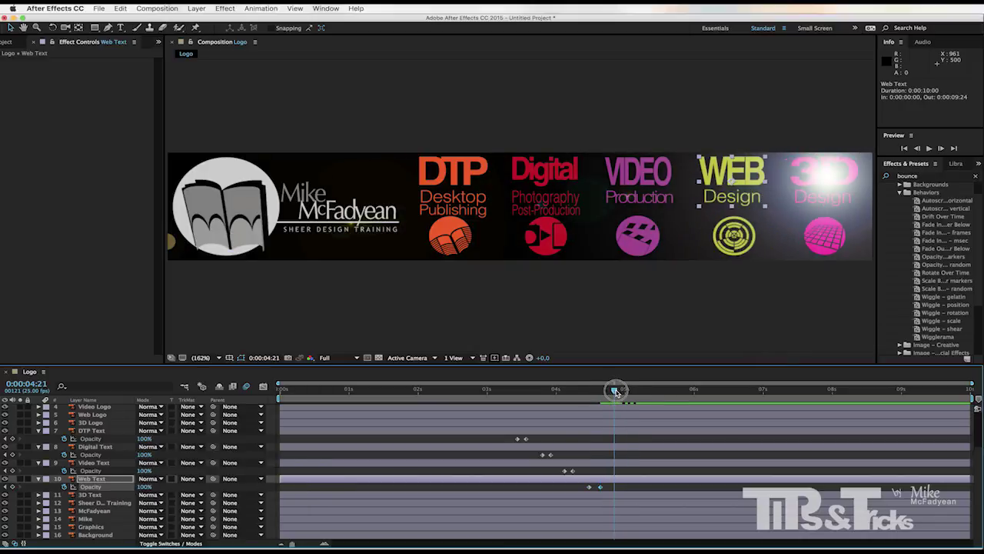
# Step: Fade the 3D Design title's opacity from 0% to 100% at 4:23, then preview
pyautogui.click(88, 495)
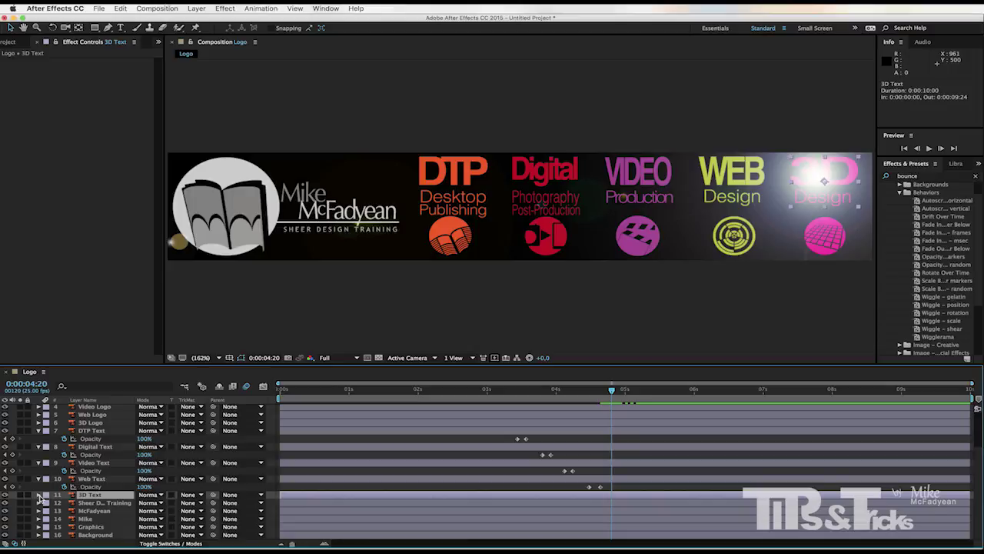
pyautogui.press('t')
pyautogui.click(65, 502)
pyautogui.click(144, 502)
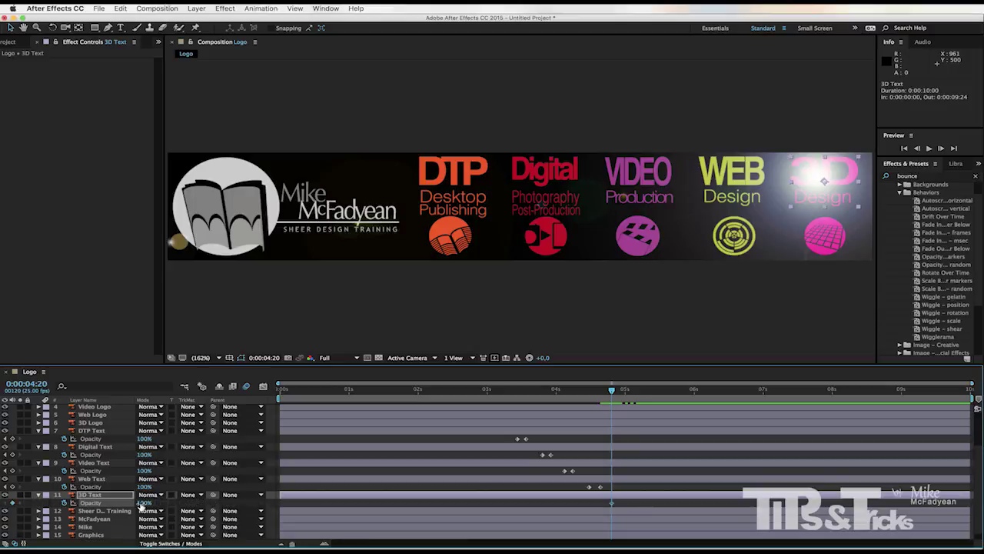
pyautogui.write('0')
pyautogui.press('Return')
pyautogui.moveTo(612, 392); pyautogui.dragTo(620, 392)
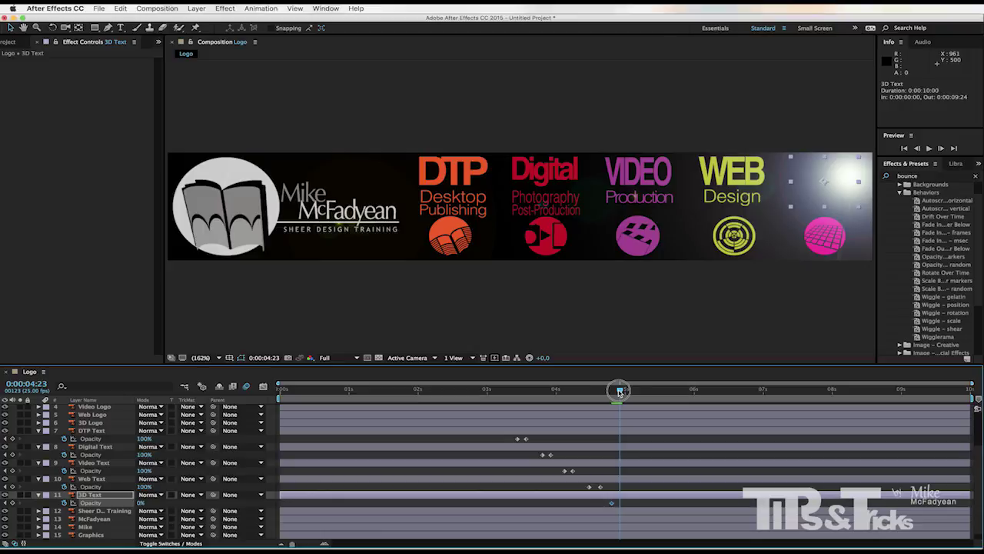
pyautogui.click(141, 502)
pyautogui.write('100')
pyautogui.press('Return')
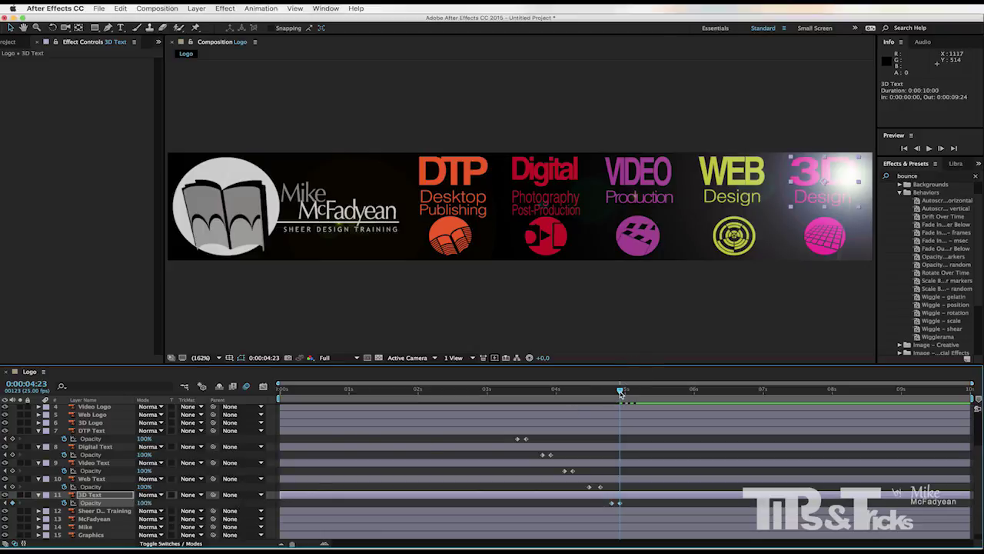
pyautogui.press('space')
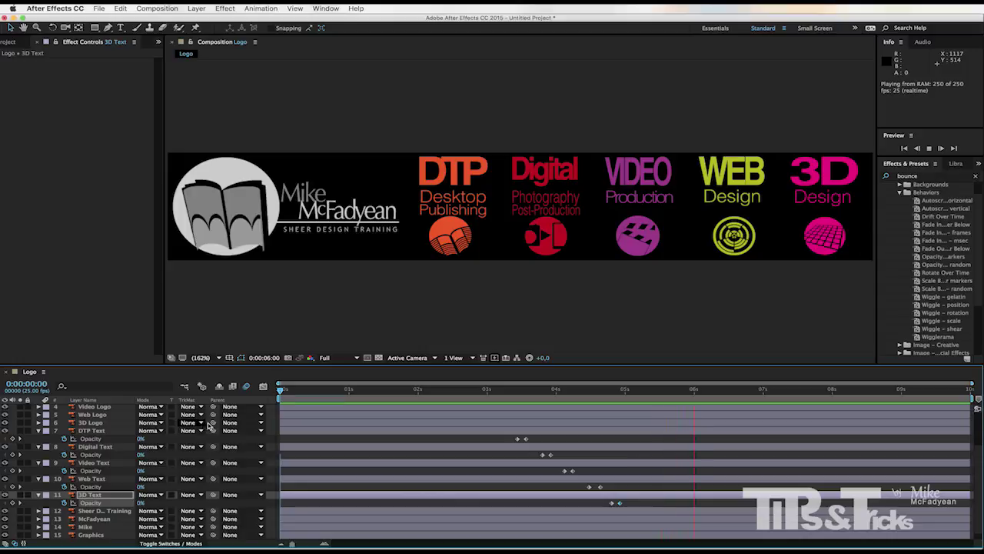
# Step: Preview the animation and end the work area at 0:00:07:01
pyautogui.press('space')
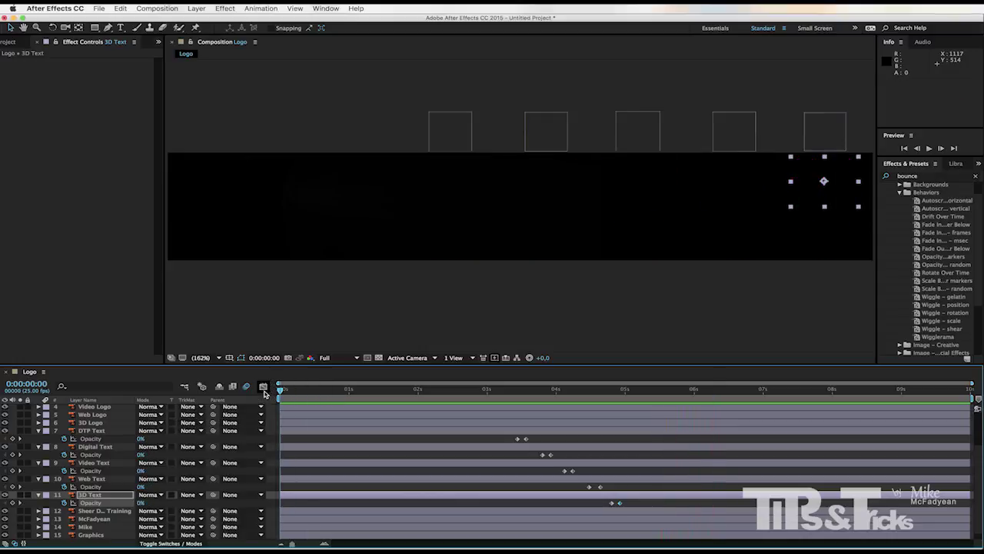
pyautogui.press('space')
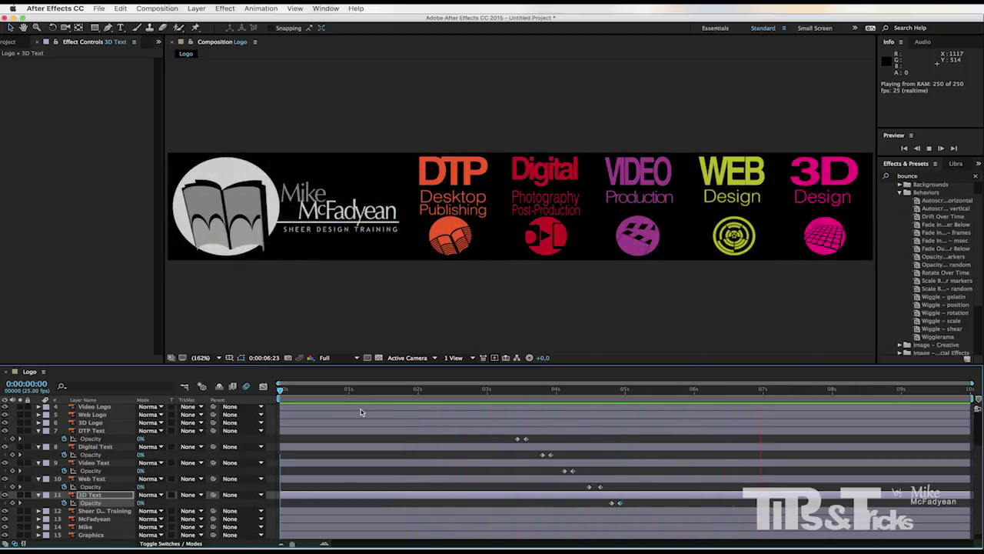
pyautogui.press('space')
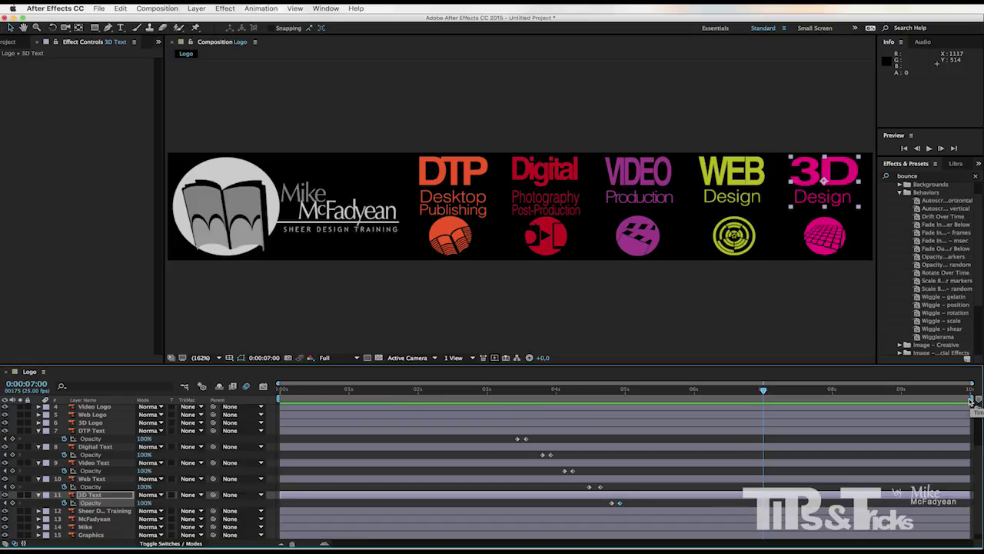
pyautogui.moveTo(971, 399); pyautogui.dragTo(937, 404)
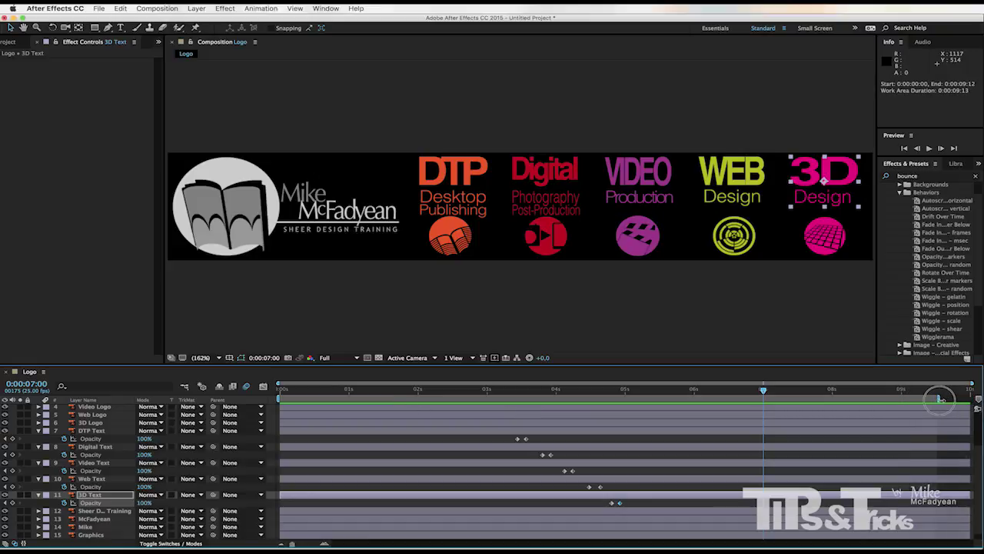
pyautogui.press('n')
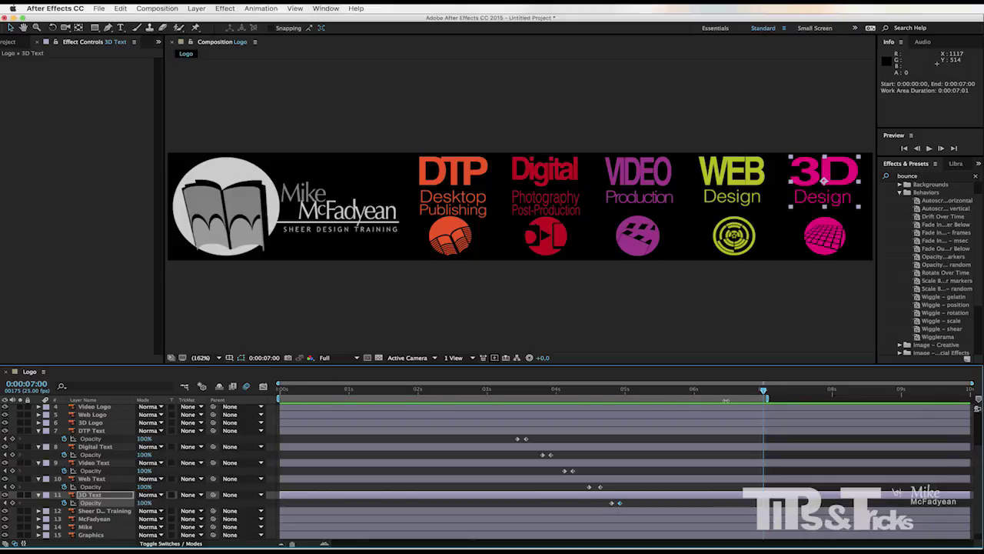
# Step: Save the project to the Desktop as Untitled Project.aep and queue Logo in Media Encoder
pyautogui.click(99, 9)
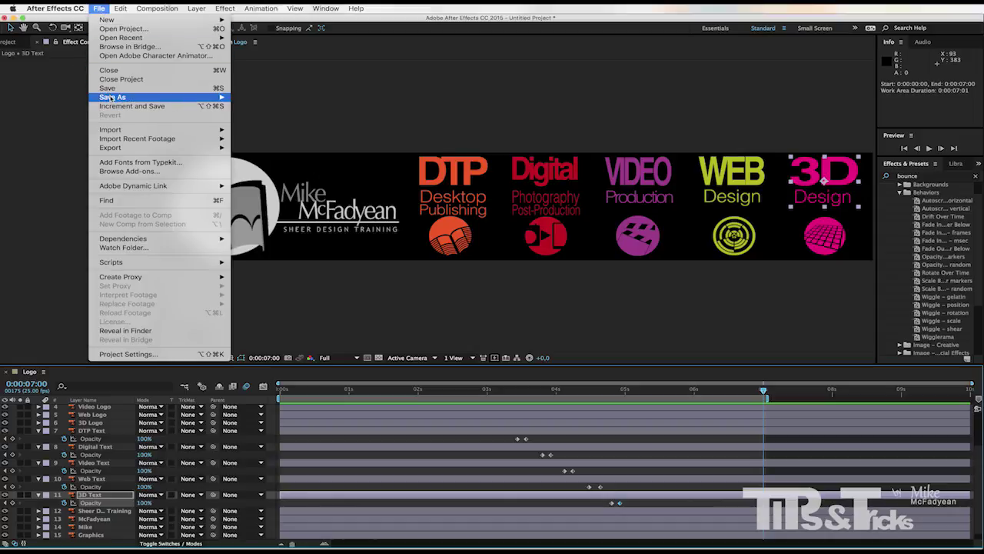
pyautogui.moveTo(213, 97)
pyautogui.click(264, 98)
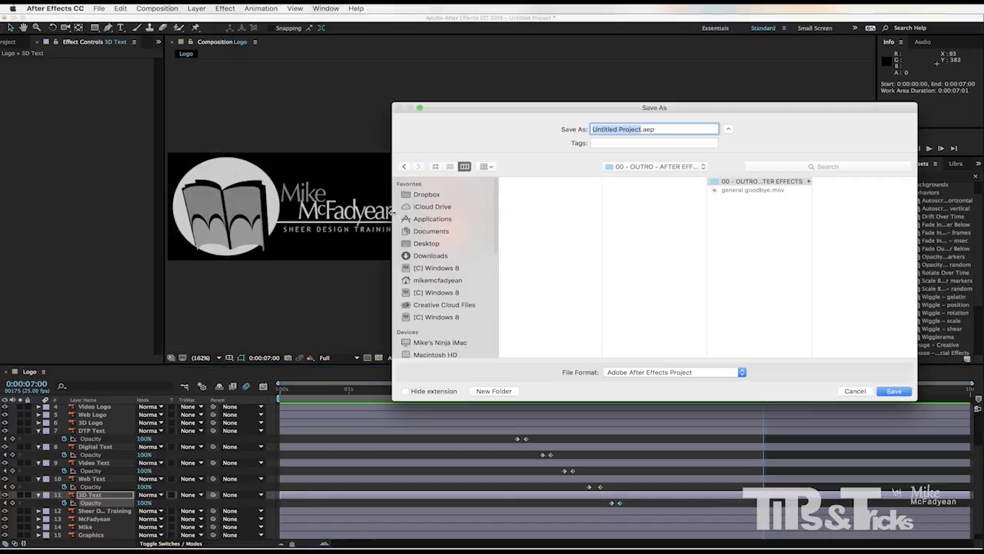
pyautogui.click(468, 244)
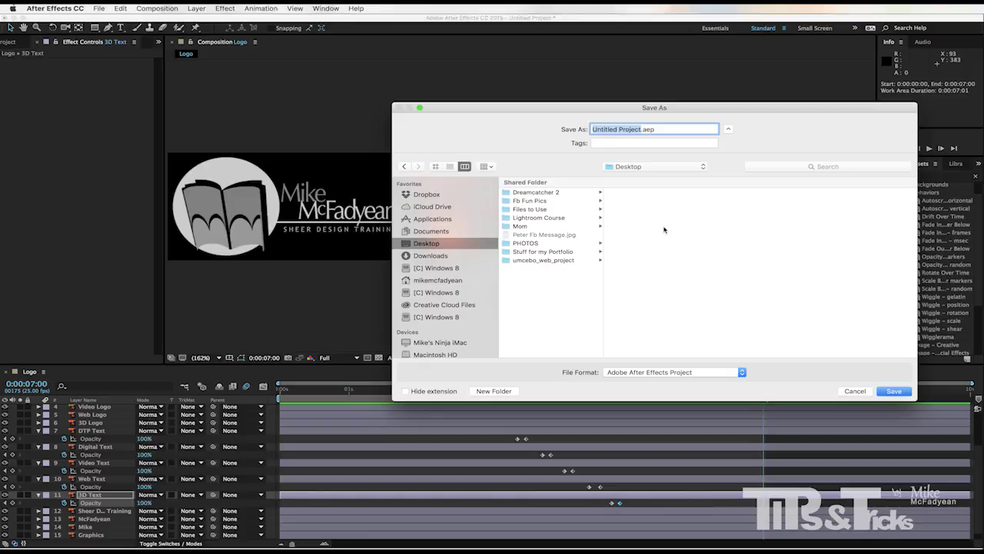
pyautogui.click(893, 391)
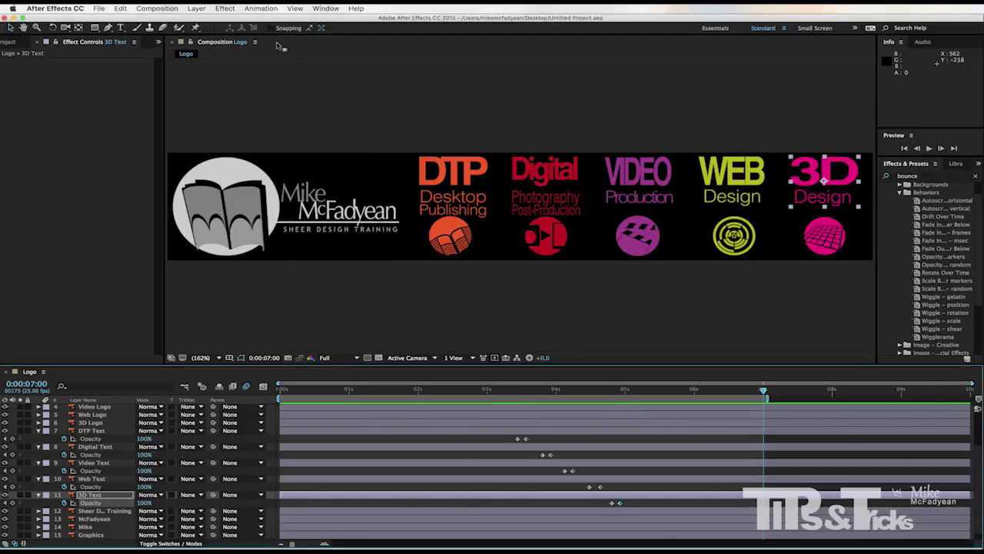
pyautogui.click(158, 9)
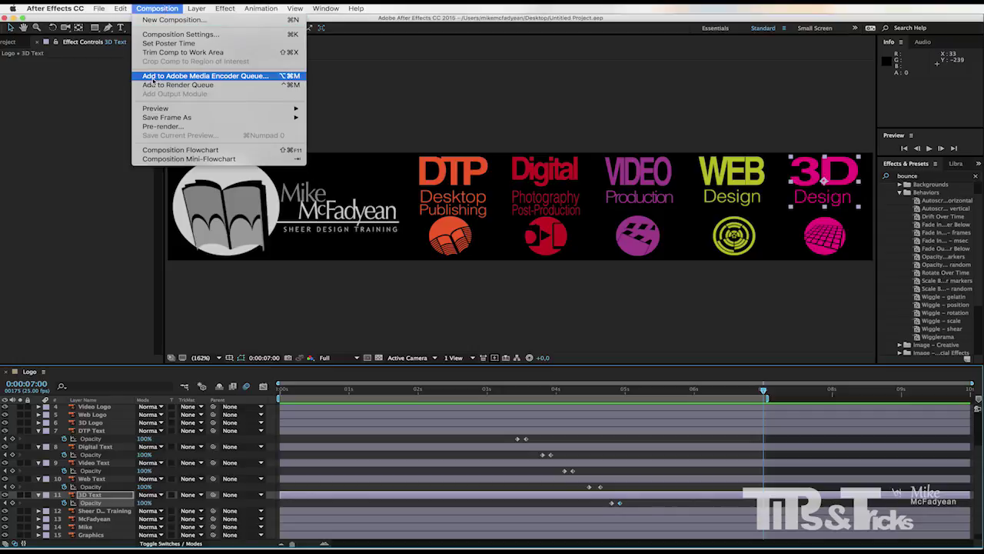
pyautogui.click(250, 77)
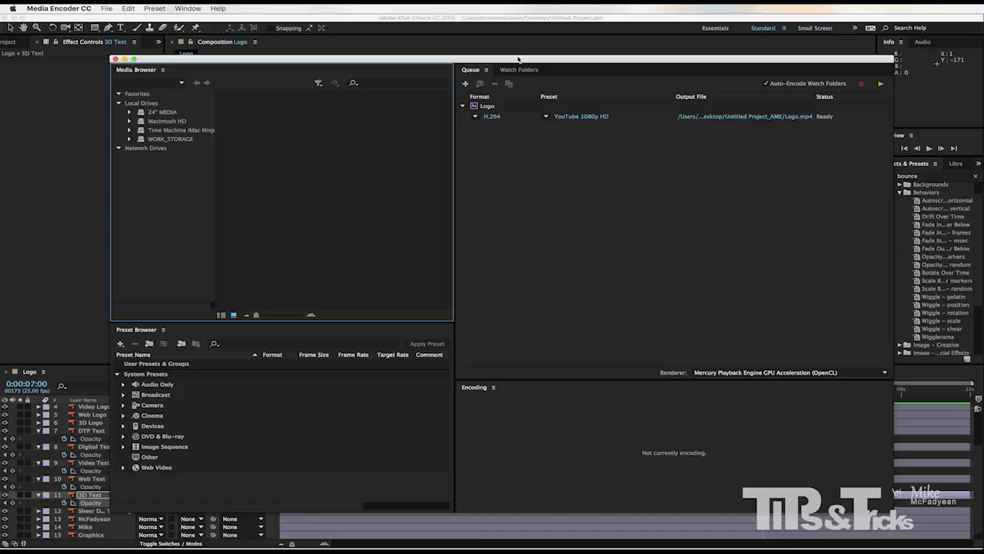
# Step: Keep H.264 as the format and open Export Settings for the YouTube 1080p HD preset
pyautogui.moveTo(516, 59); pyautogui.dragTo(477, 51)
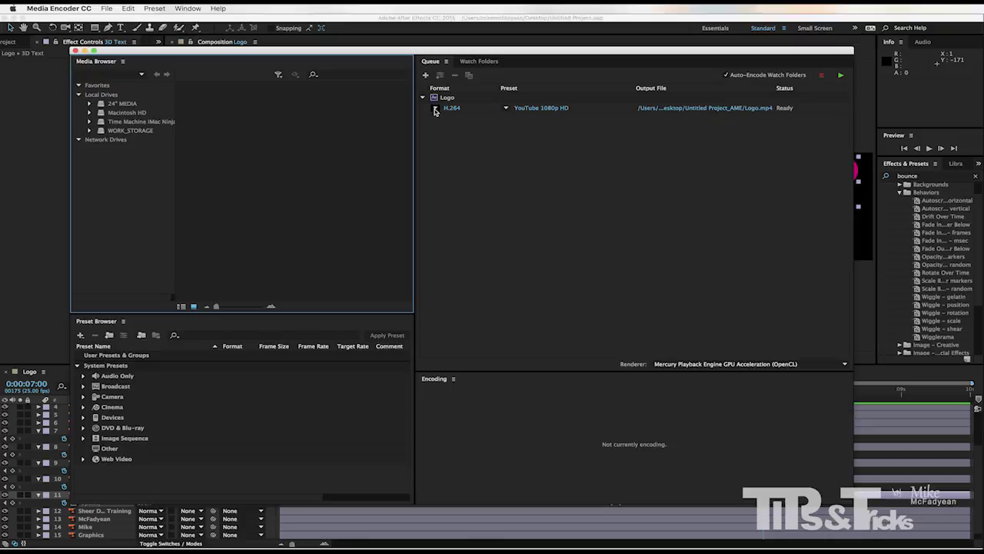
pyautogui.click(436, 111)
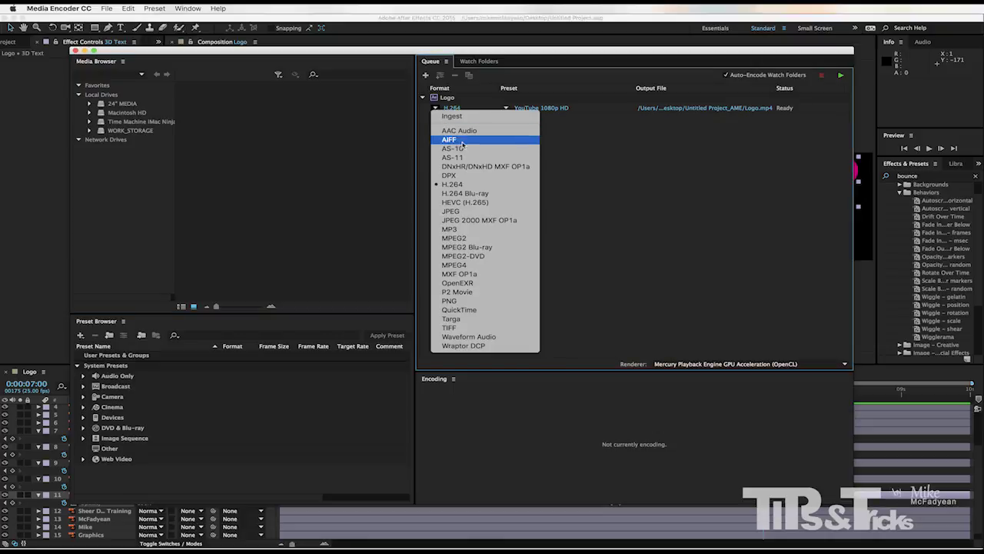
pyautogui.click(465, 186)
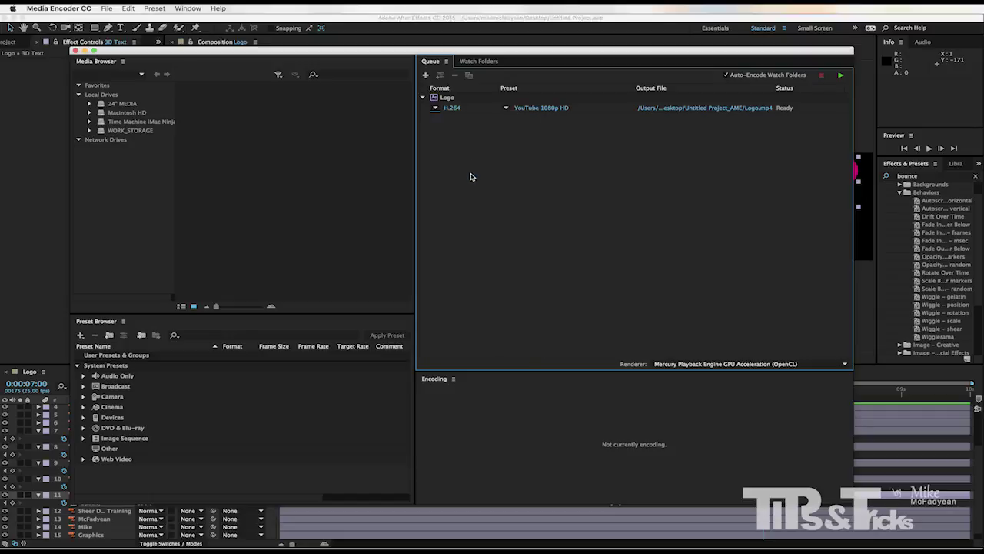
pyautogui.click(528, 109)
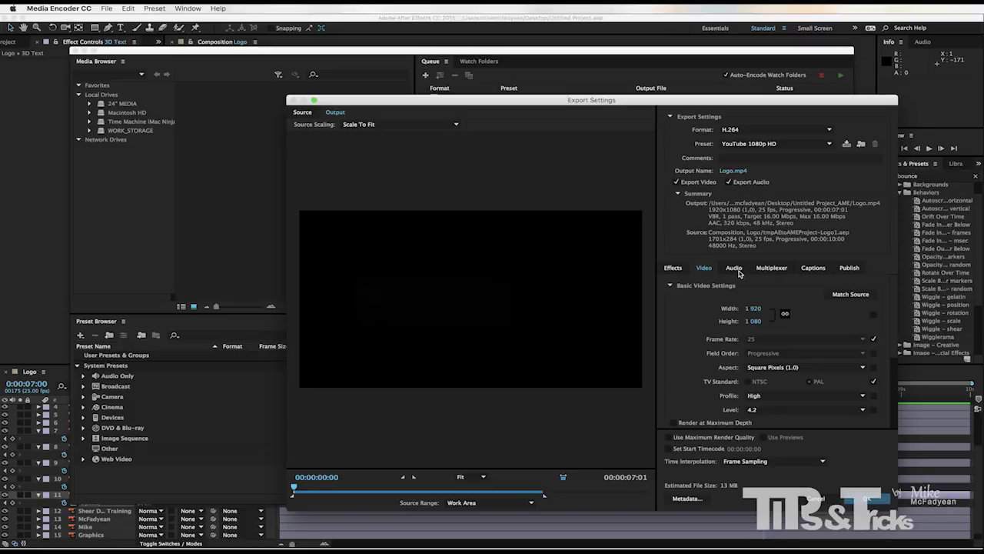
# Step: Set the Logo export's video size to 600 × 100 and accept the settings
pyautogui.click(754, 309)
pyautogui.click(757, 309)
pyautogui.write('600')
pyautogui.press('Return')
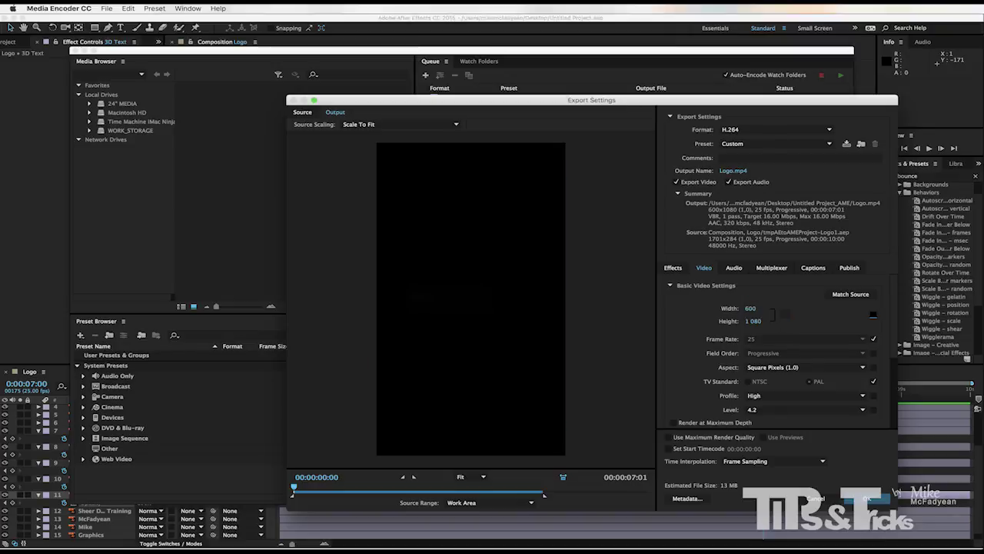
pyautogui.click(758, 321)
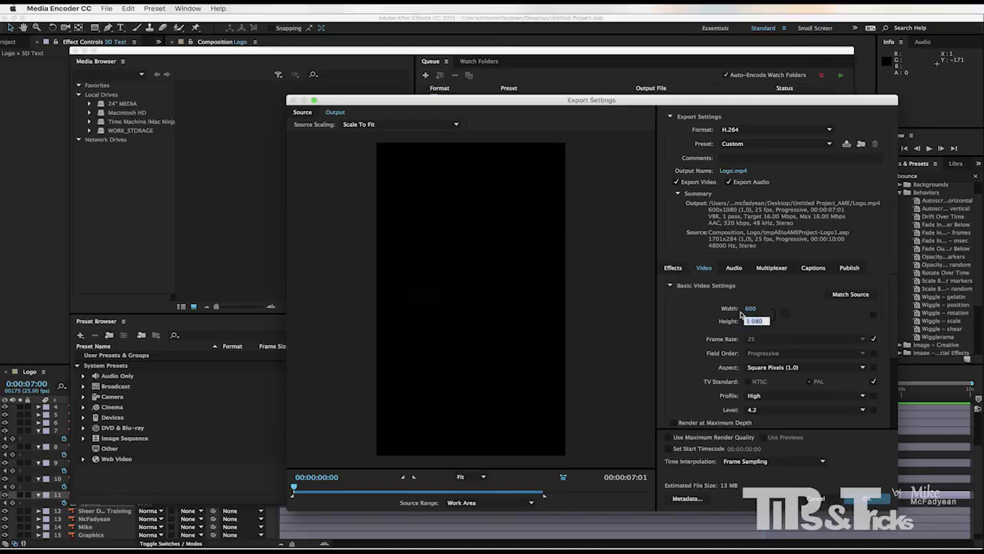
pyautogui.write('1')
pyautogui.press('Return')
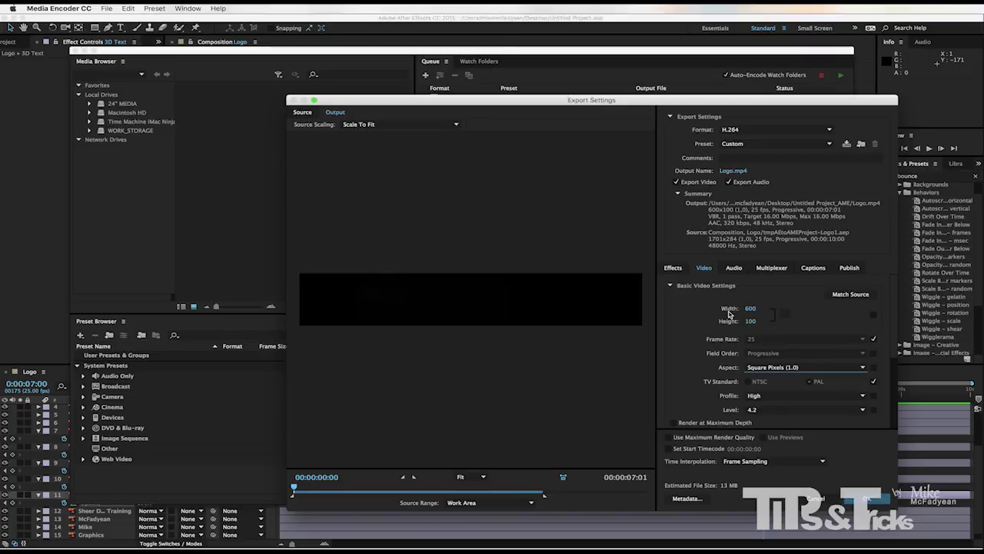
pyautogui.moveTo(293, 487); pyautogui.dragTo(413, 488)
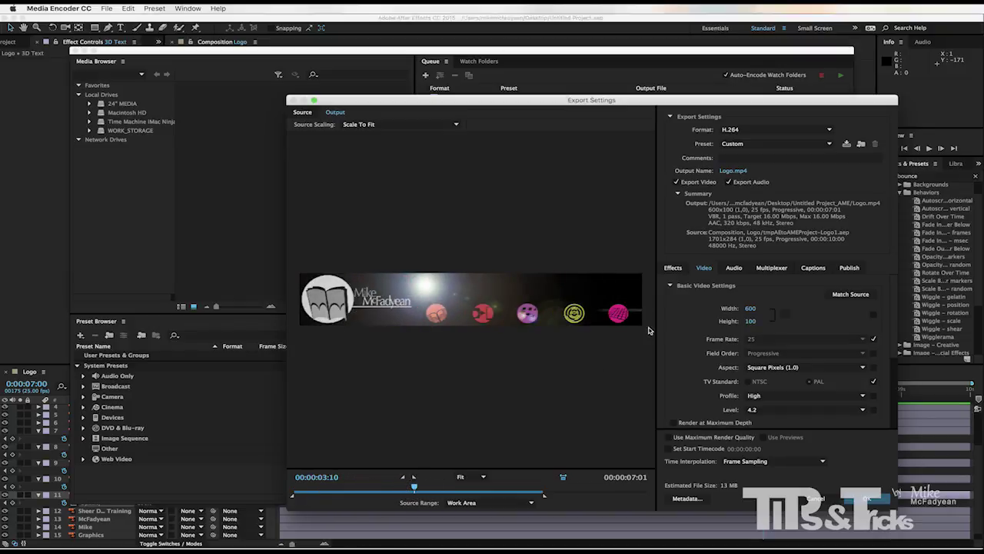
pyautogui.click(871, 501)
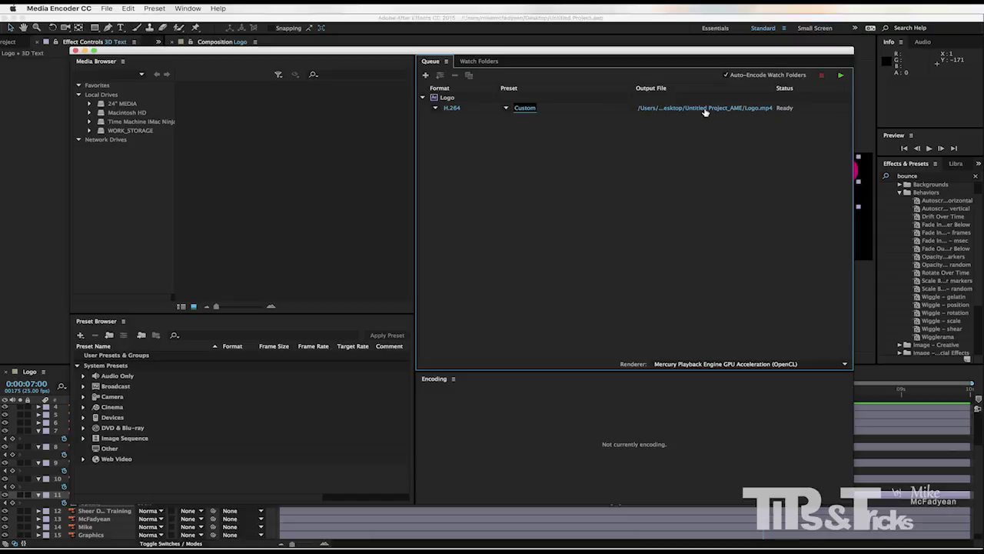
# Step: Set the output file to Logo.mp4 on the Desktop and encode the queued Logo export
pyautogui.click(706, 109)
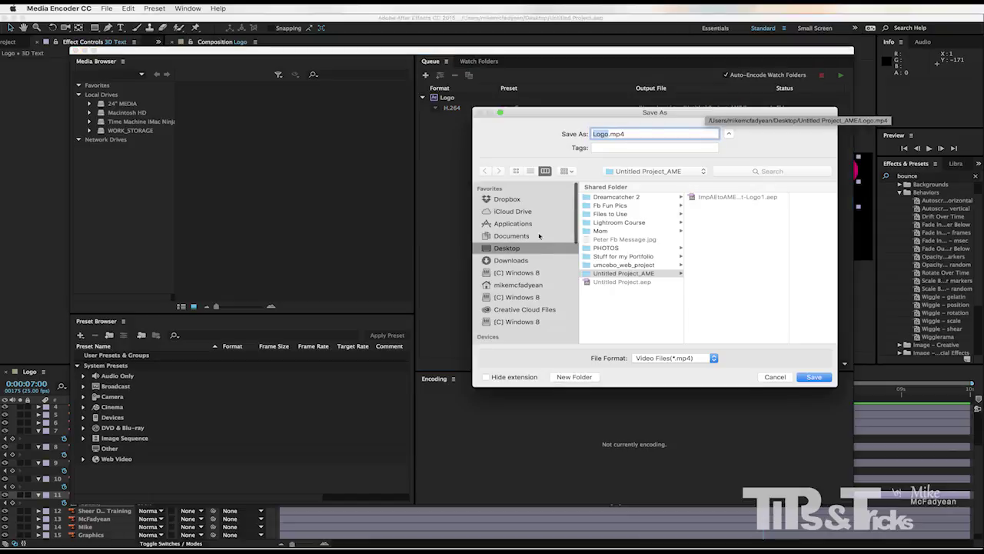
pyautogui.click(814, 377)
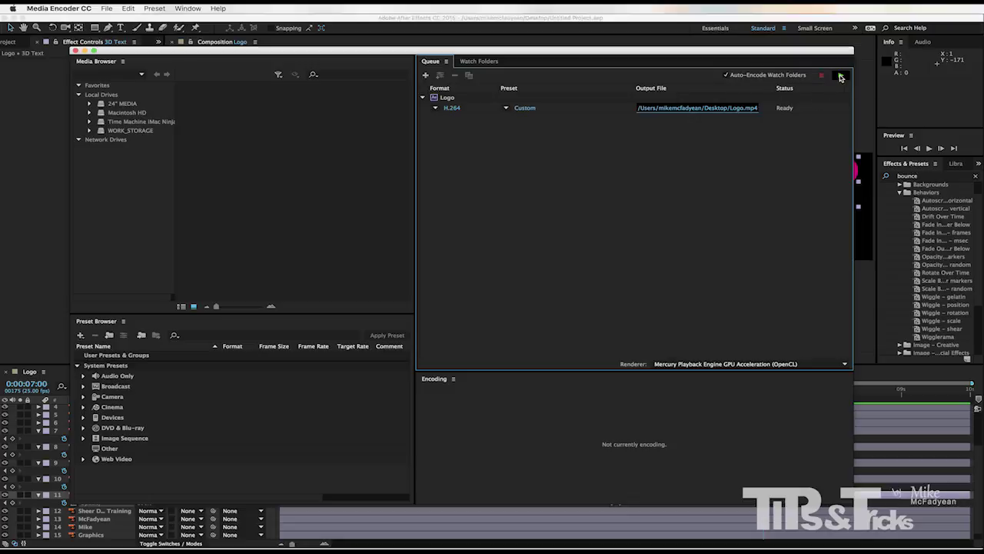
pyautogui.click(841, 77)
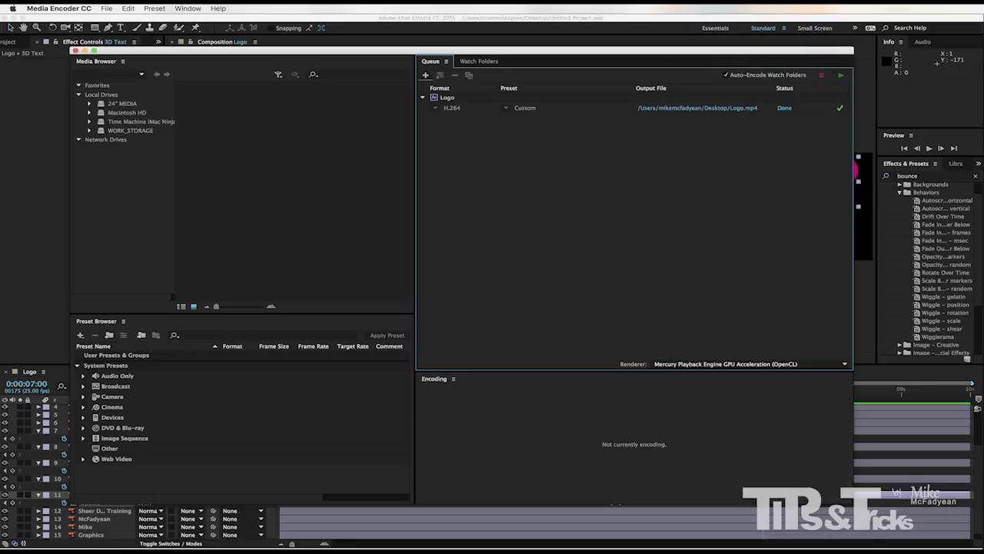
pyautogui.click(837, 269)
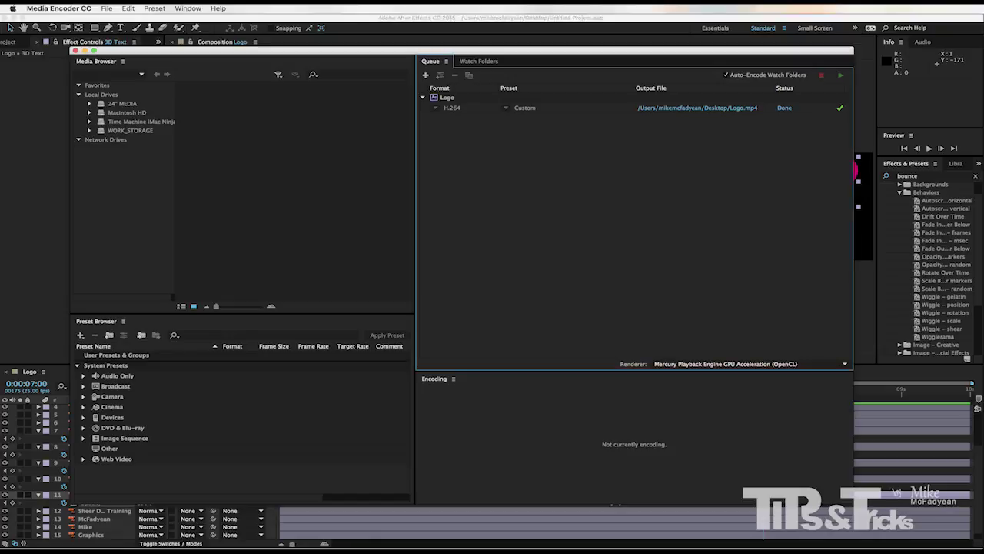
pyautogui.press('super+Tab')
pyautogui.press('space')
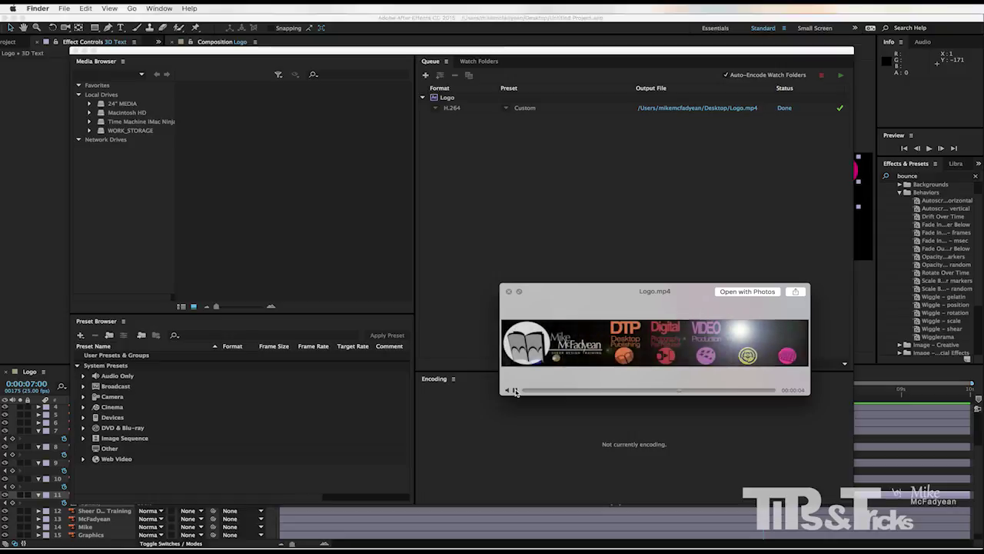
pyautogui.press('space')
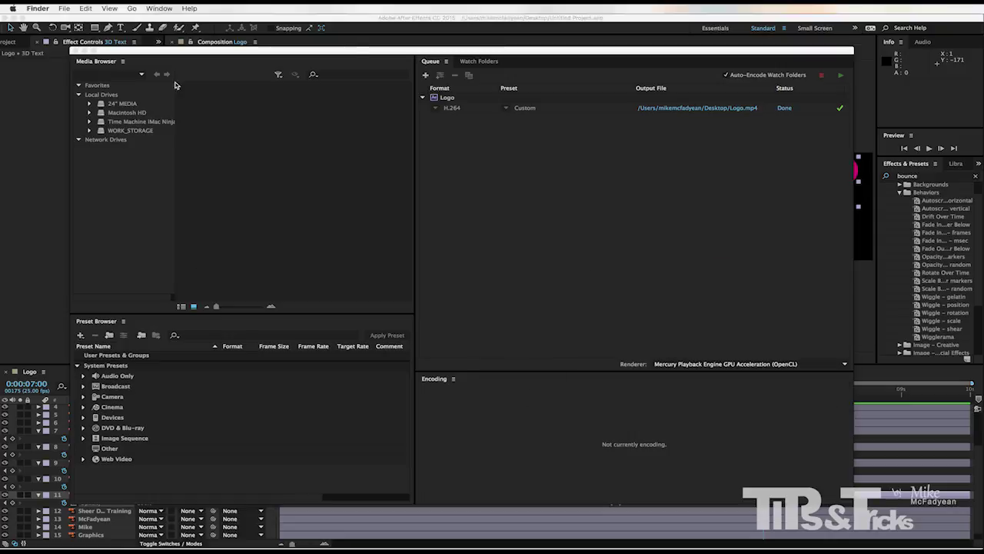
pyautogui.moveTo(428, 49)
pyautogui.mouseDown()
pyautogui.moveTo(439, 38)
pyautogui.moveTo(412, 38)
pyautogui.moveTo(429, 50)
pyautogui.mouseUp()
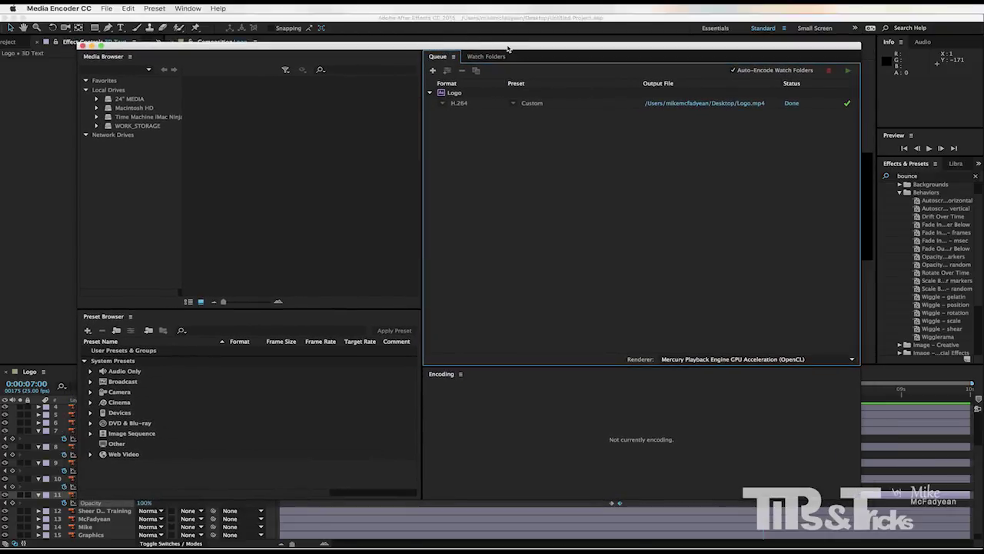
pyautogui.moveTo(508, 50); pyautogui.dragTo(523, 44)
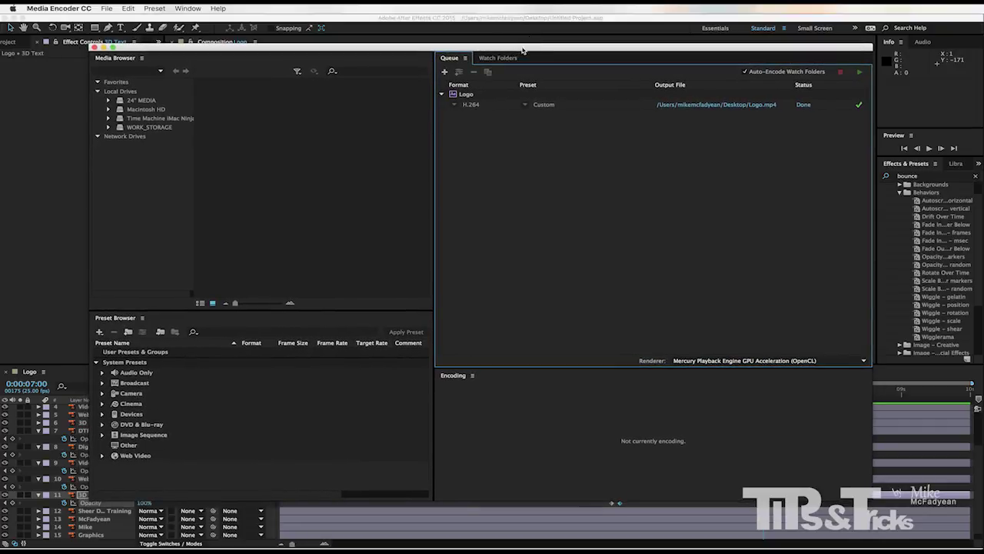